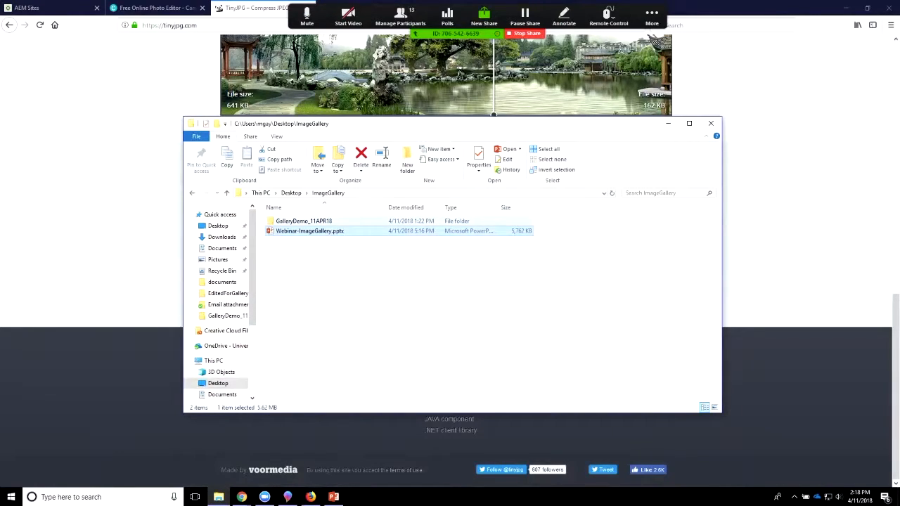
Step: Open the GalleryDemo_11APR18 folder, examine the images in its EditedForGallery_11APR18 subfolder, and return to check the unedited originals
click(303, 221)
double_click(303, 221)
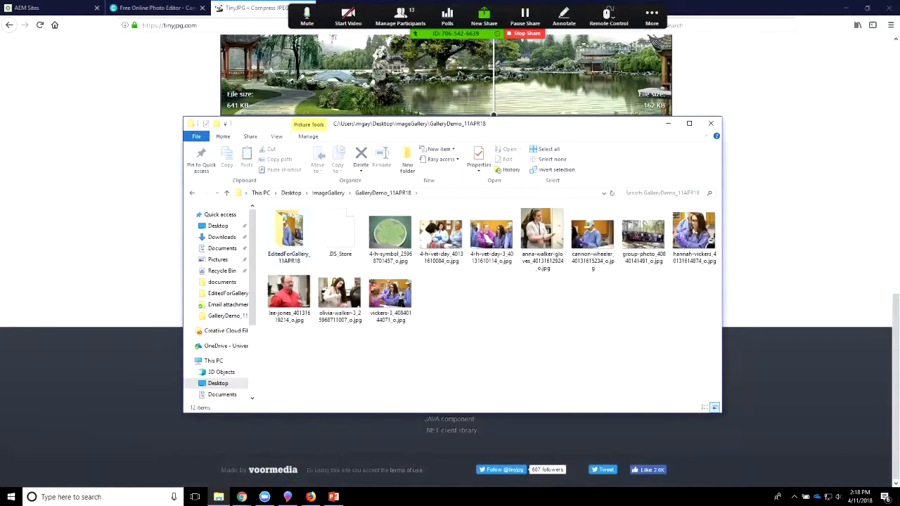
key(XF86AudioLowerVolume)
click(286, 225)
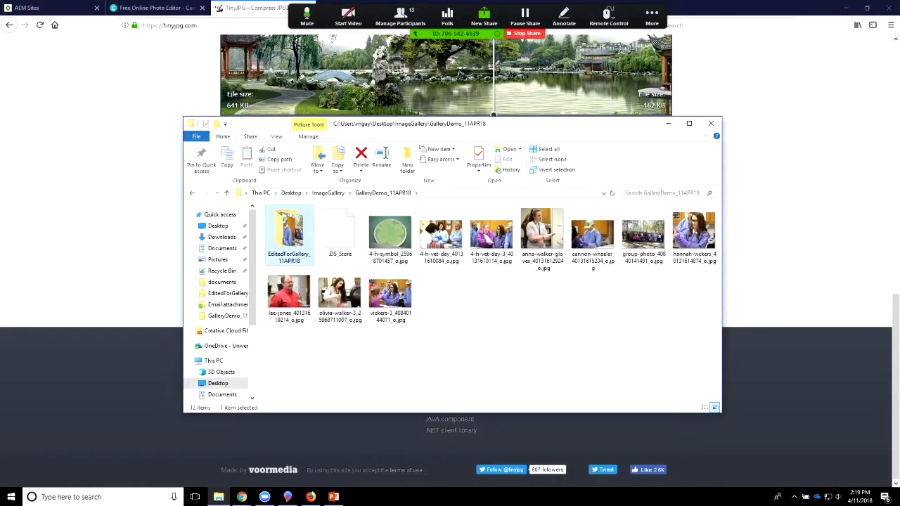
double_click(289, 234)
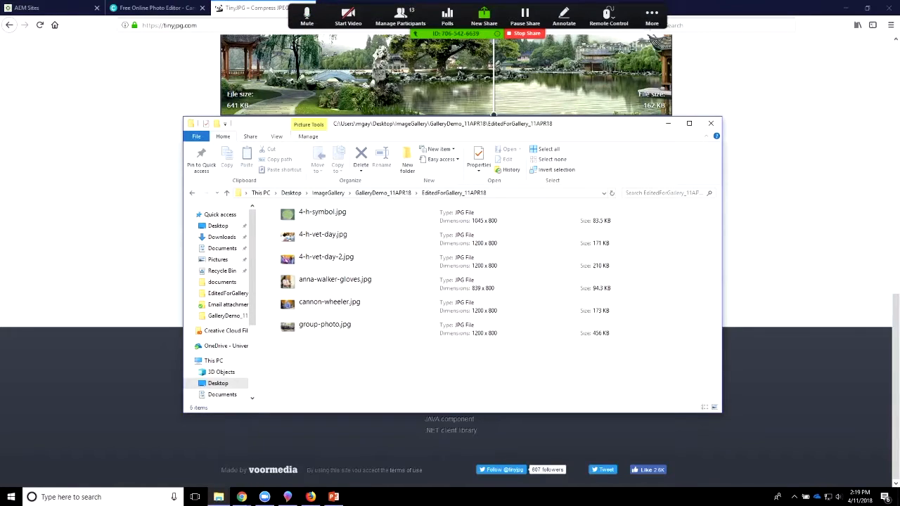
key(alt+Left)
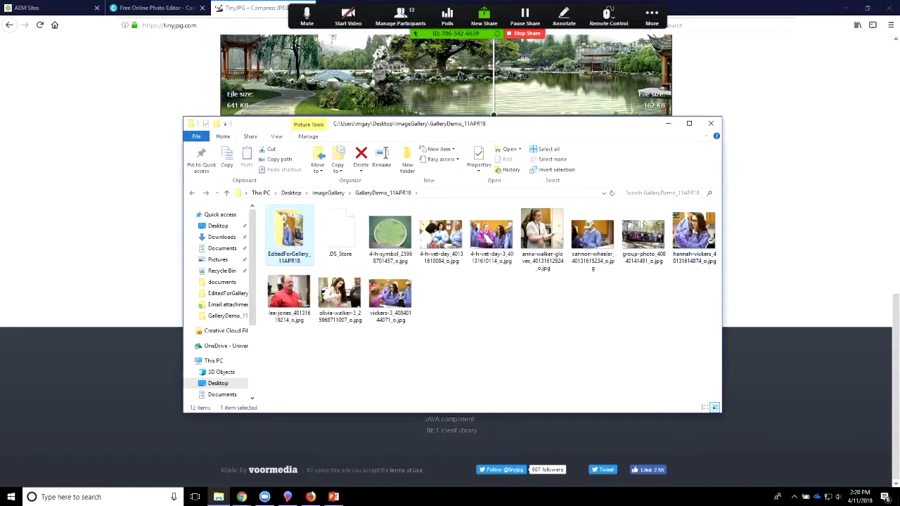
click(289, 298)
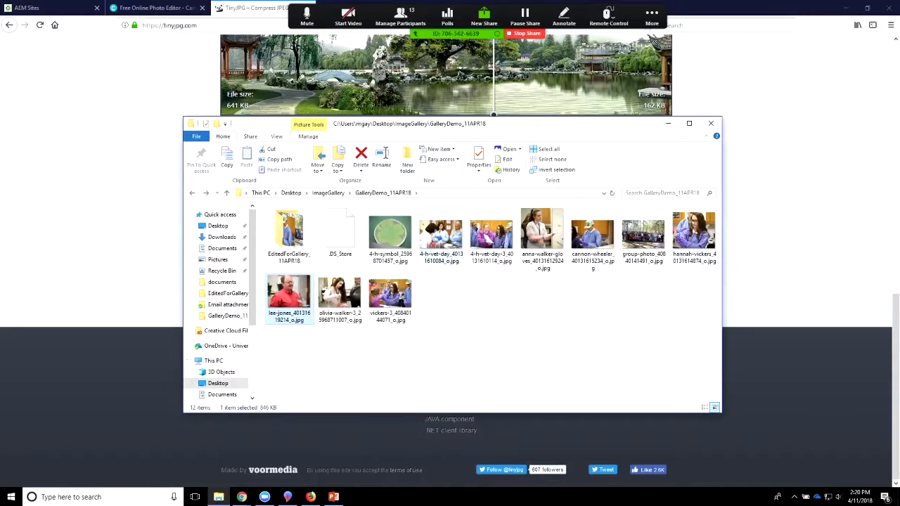
click(693, 237)
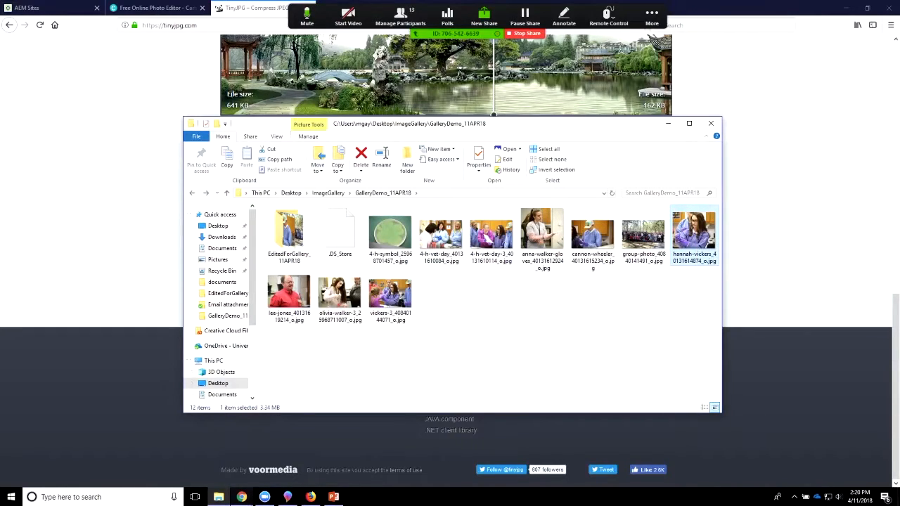
Step: Switch to Paint 3D and open the portrait of the young woman in a purple lab coat from the GalleryDemo_11APR18 folder
mouse_move(288, 497)
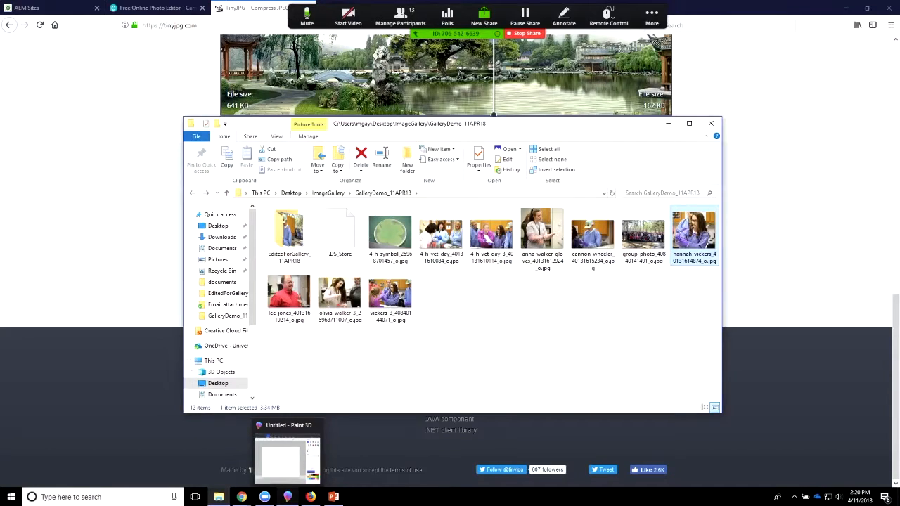
click(287, 497)
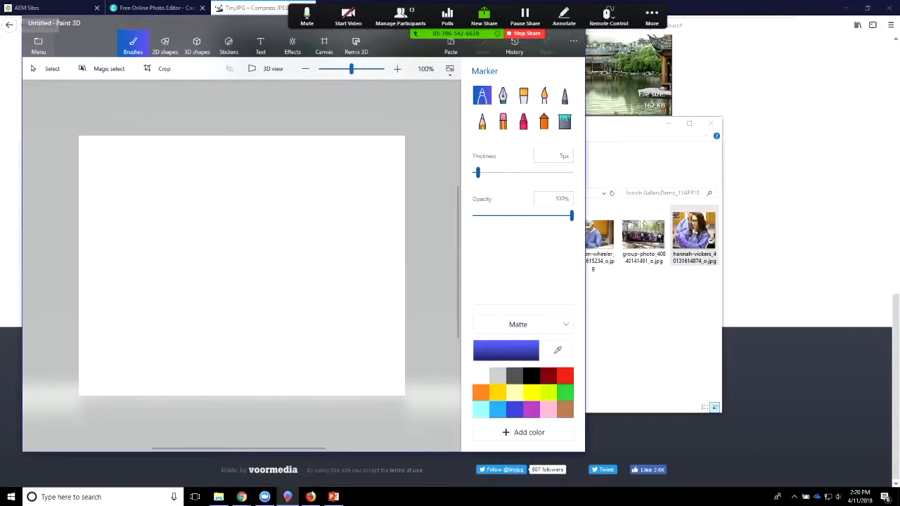
click(38, 46)
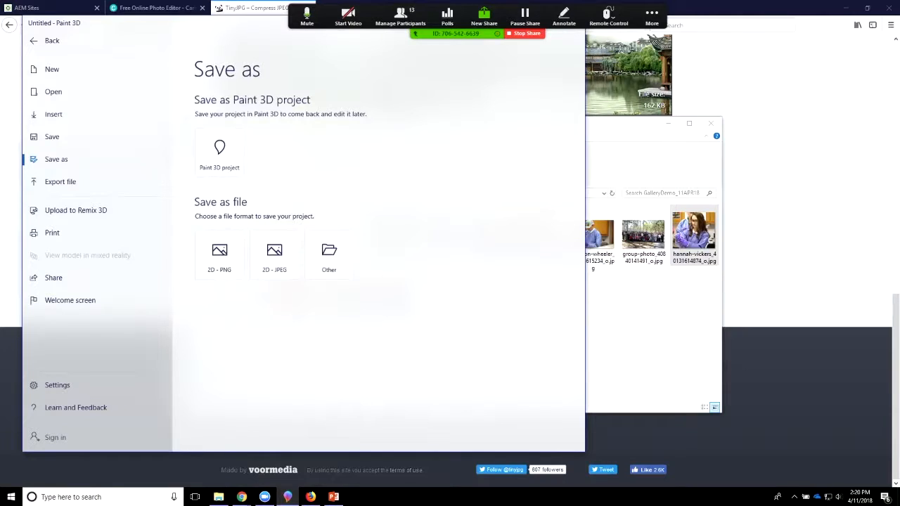
click(53, 92)
click(234, 102)
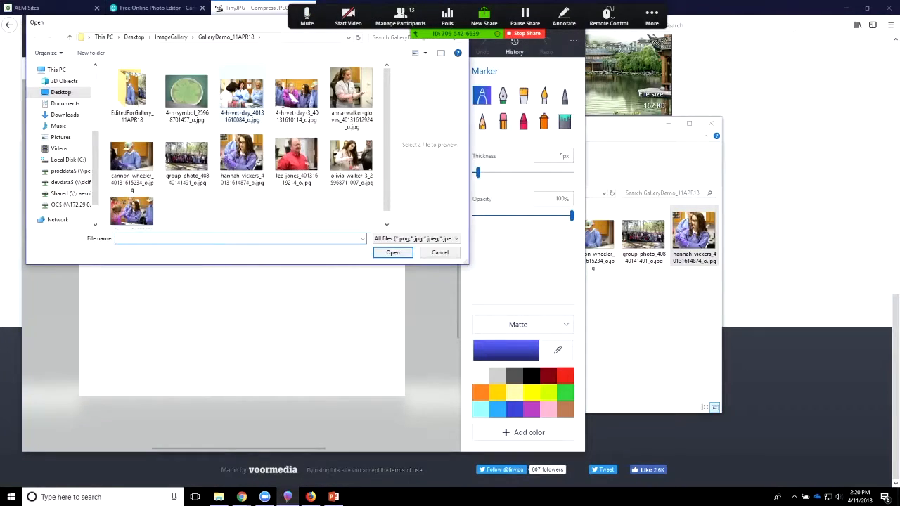
click(241, 160)
click(392, 252)
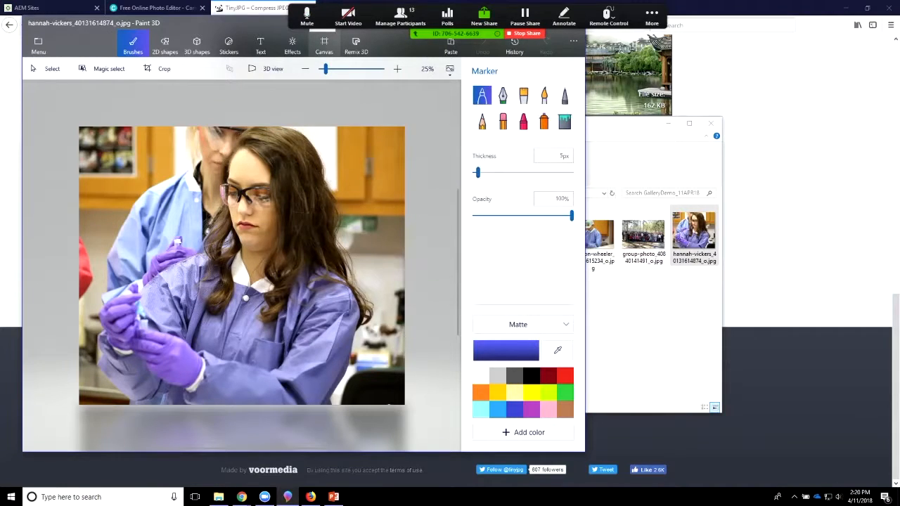
Step: Set the canvas width to 1200 px, with the aspect ratio locked and the image resizing along with the canvas
click(324, 45)
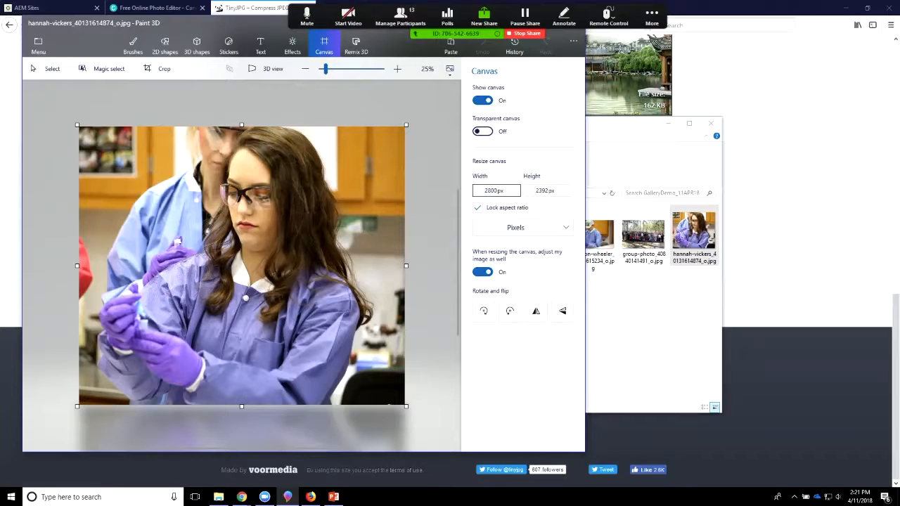
click(492, 191)
click(497, 190)
key(BackSpace)
key(BackSpace)
key(BackSpace)
text(1200)
key(XF86AudioLowerVolume)
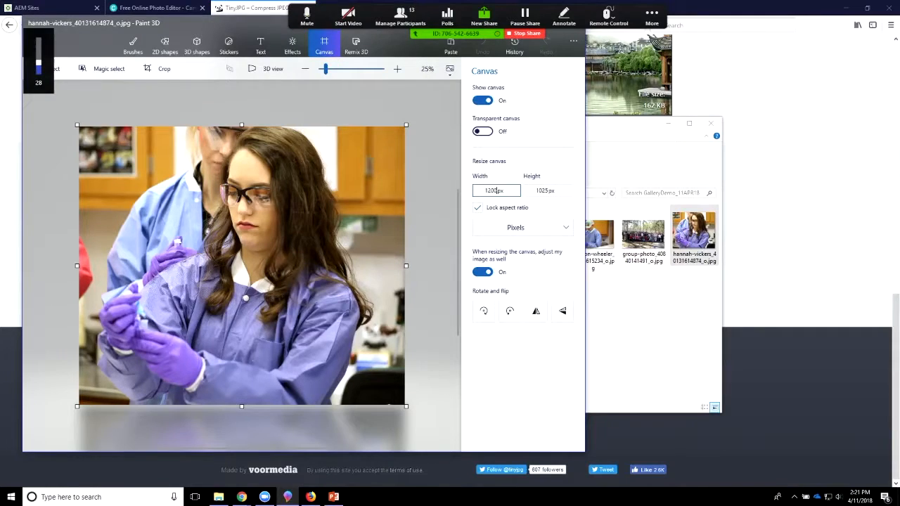
key(Tab)
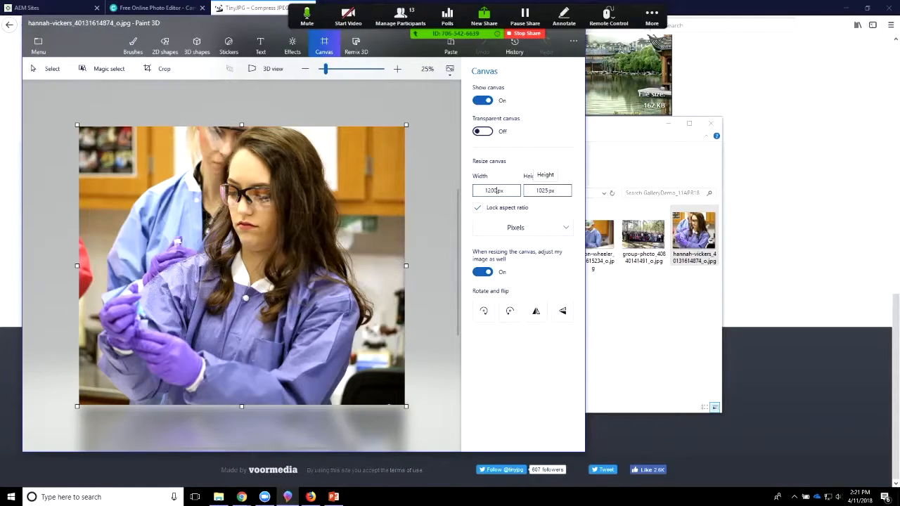
key(Tab)
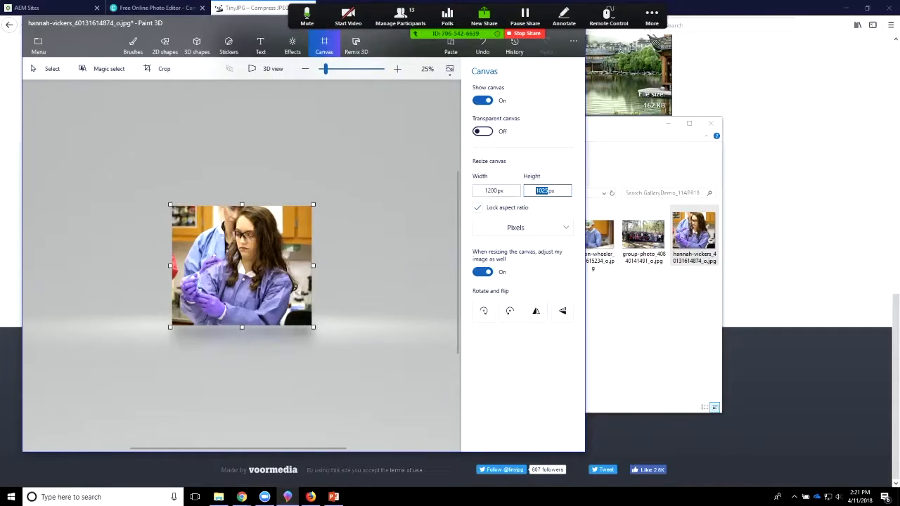
Step: Set the canvas height to 800 px with the aspect ratio still locked
key(XF86AudioRaiseVolume)
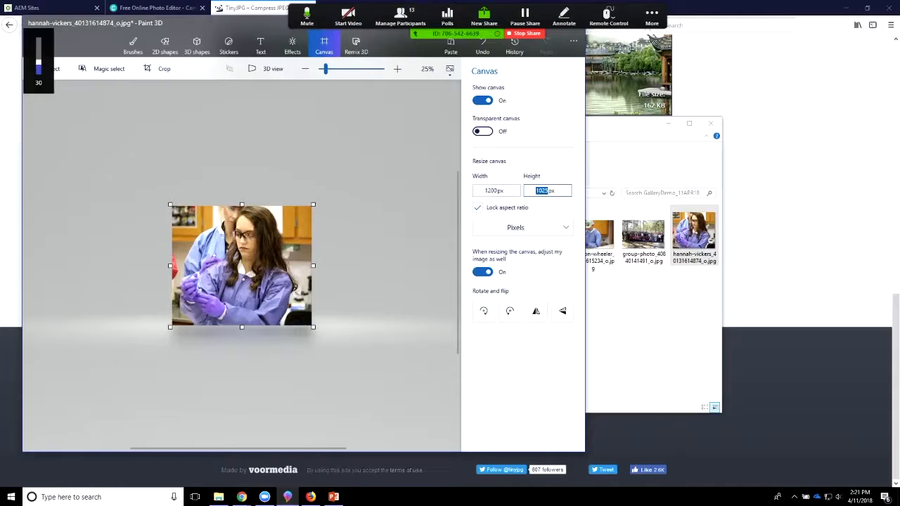
text(800)
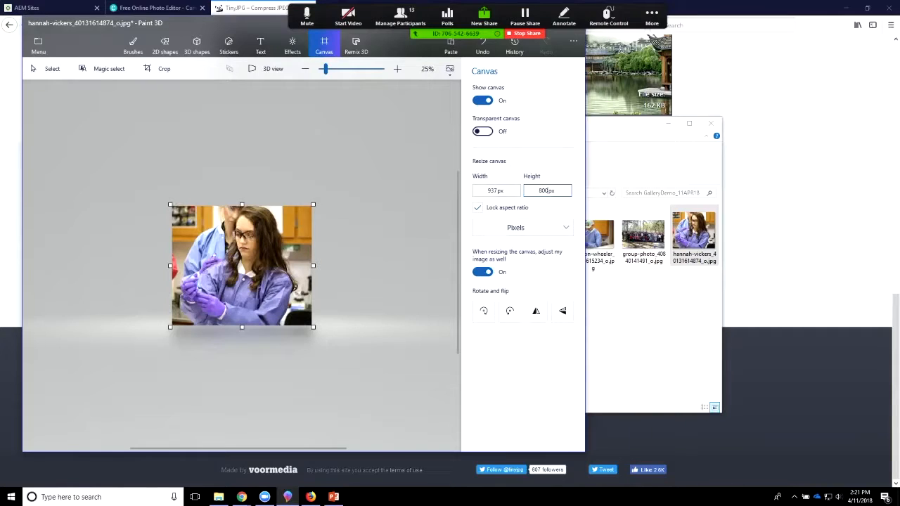
key(Return)
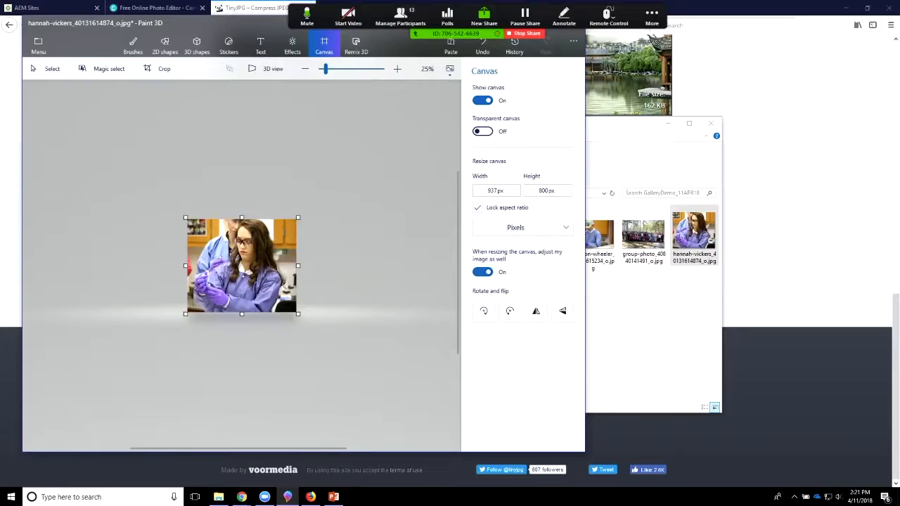
Step: Save the resized lab-coat portrait as a 2D JPEG in EditedForGallery_11APR18, removing the trailing number and "_o" from its file name
key(ctrl+shift+s)
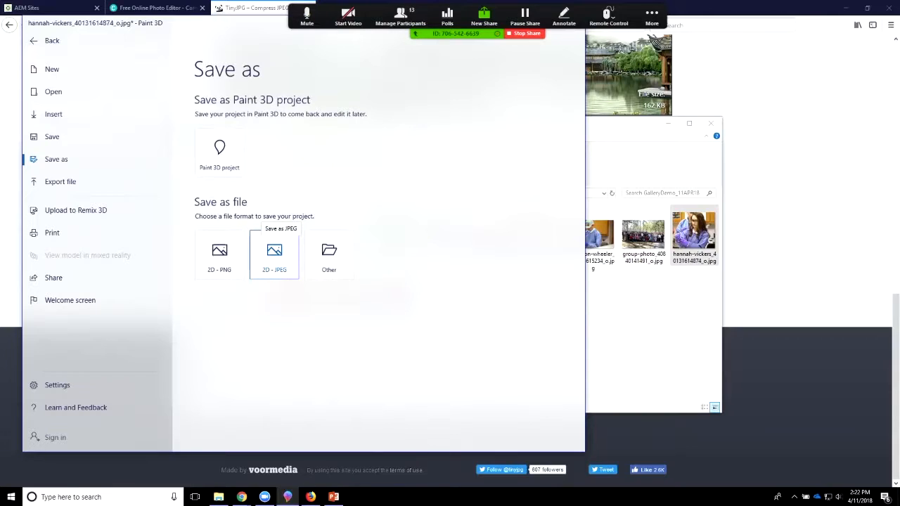
click(274, 254)
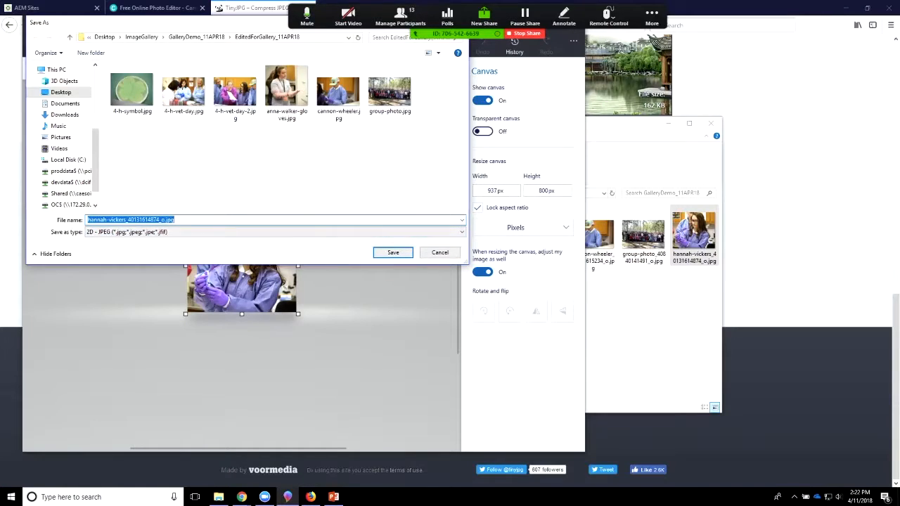
click(165, 220)
drag(162, 220, 127, 220)
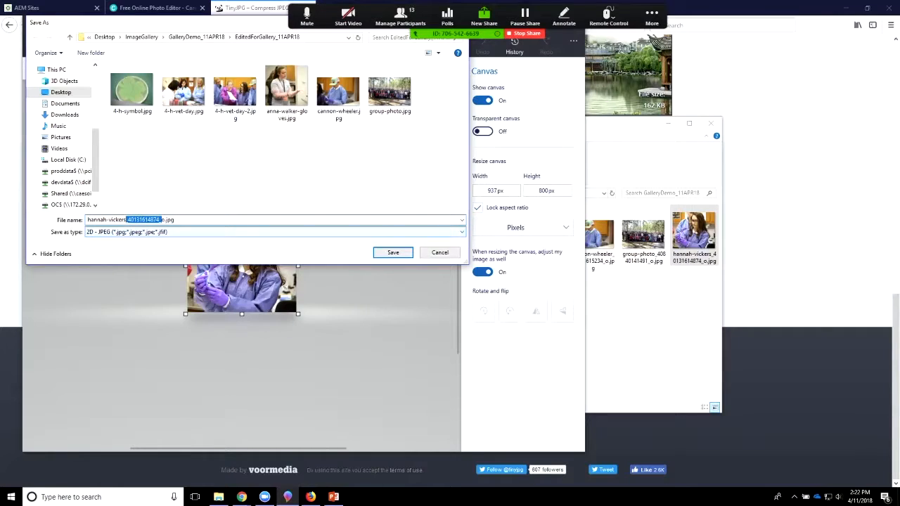
key(BackSpace)
key(Delete)
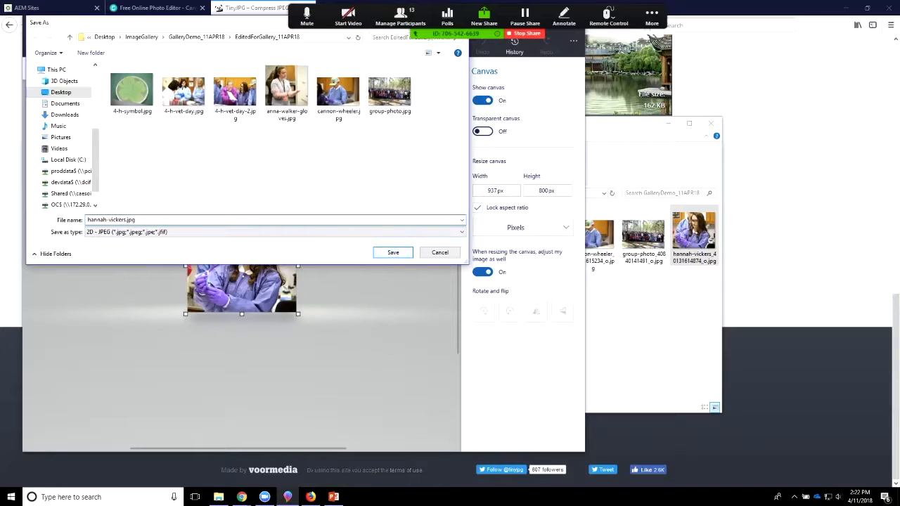
key(Return)
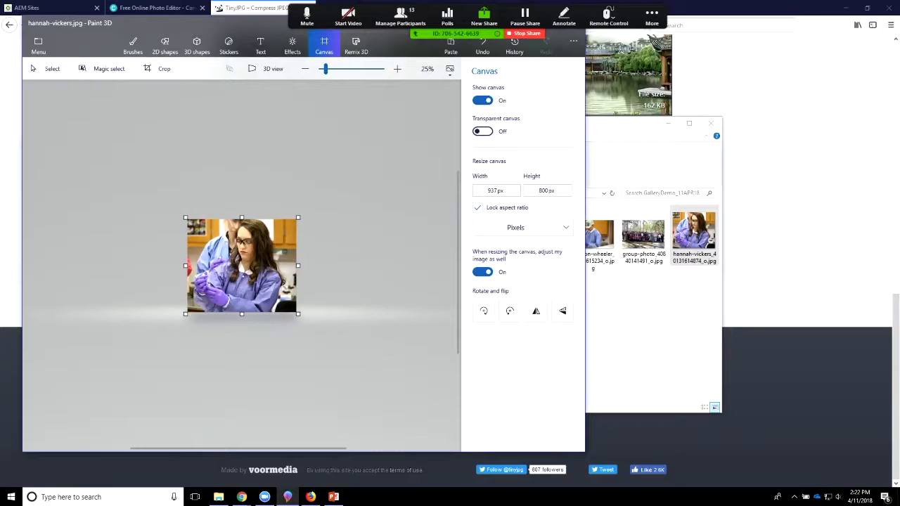
Step: Open the portrait of the man in the red shirt from the original gallery photos
click(38, 44)
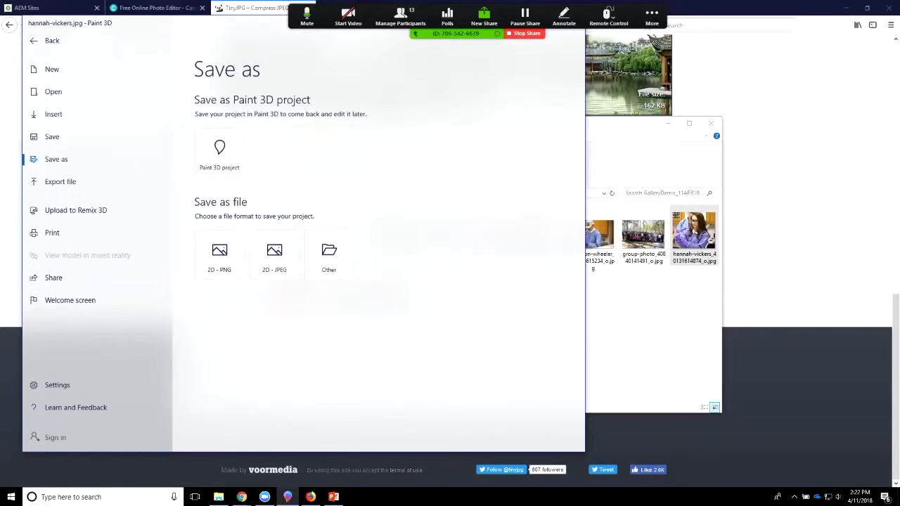
click(54, 92)
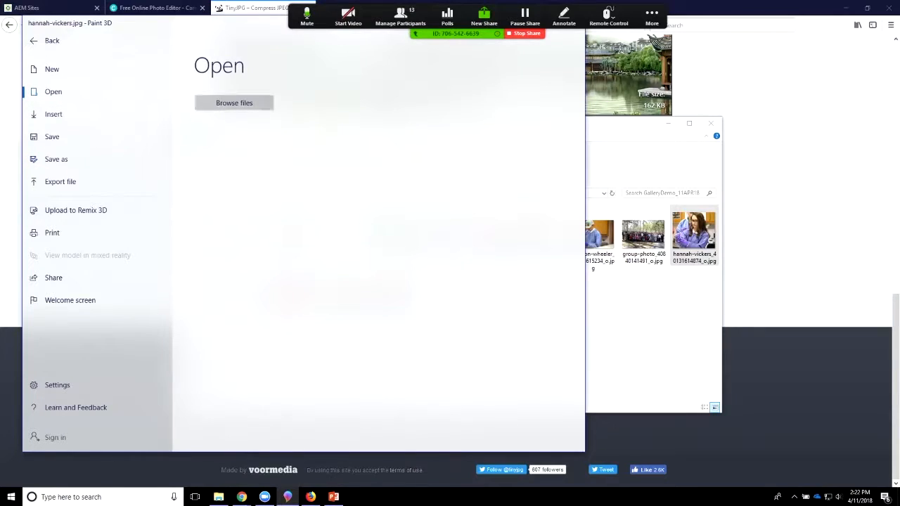
click(234, 102)
click(296, 159)
click(392, 252)
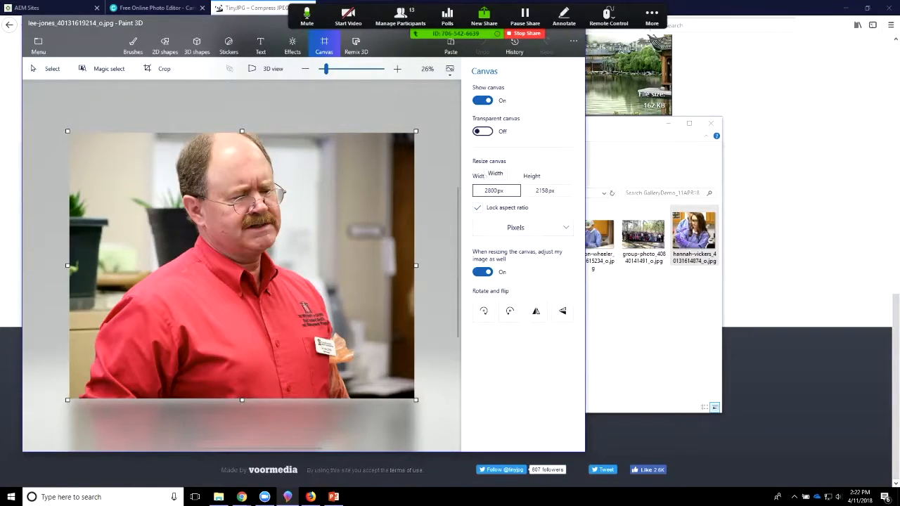
Step: Resize the red-shirt portrait proportionally, setting its width to 1200 px and finally its height to 800 px
click(494, 191)
text(1200)
key(Tab)
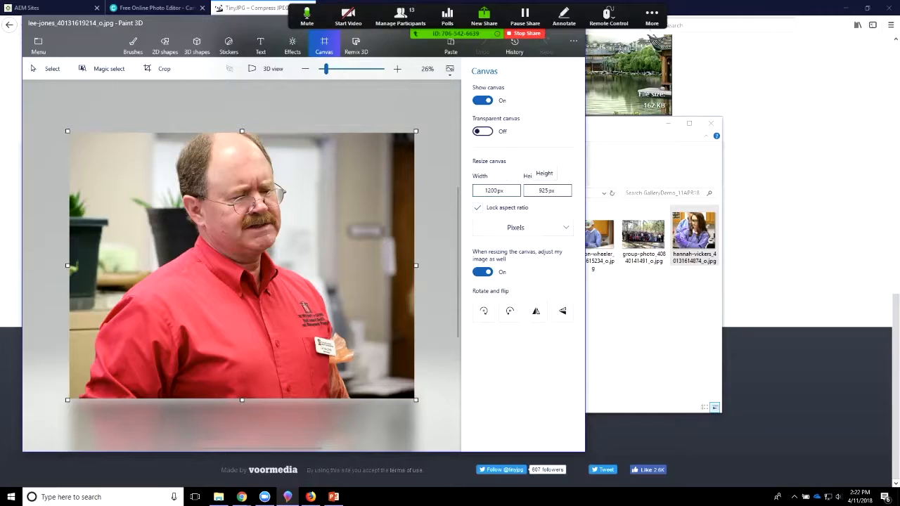
key(Return)
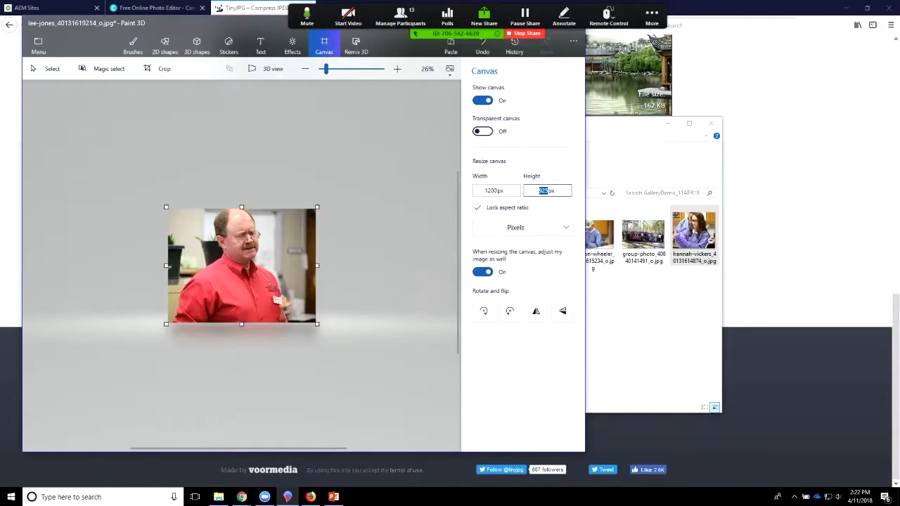
text(800)
key(Return)
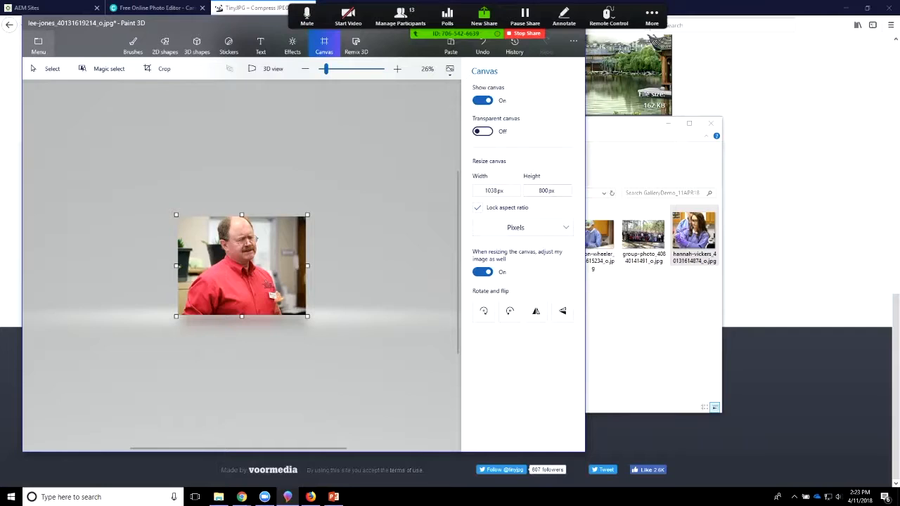
Step: Save the resized red-shirt portrait as a 2D JPEG in EditedForGallery_11APR18, stripping the trailing number and "_o" from the file name
click(39, 46)
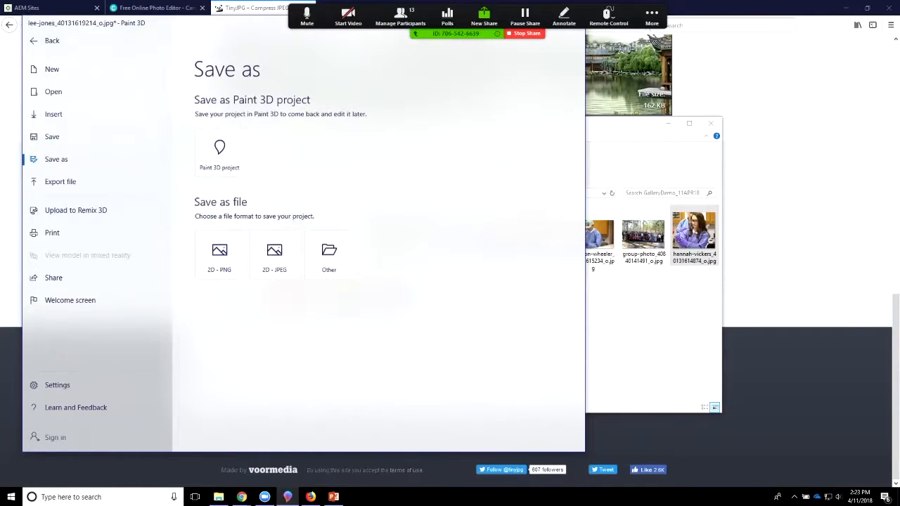
click(274, 255)
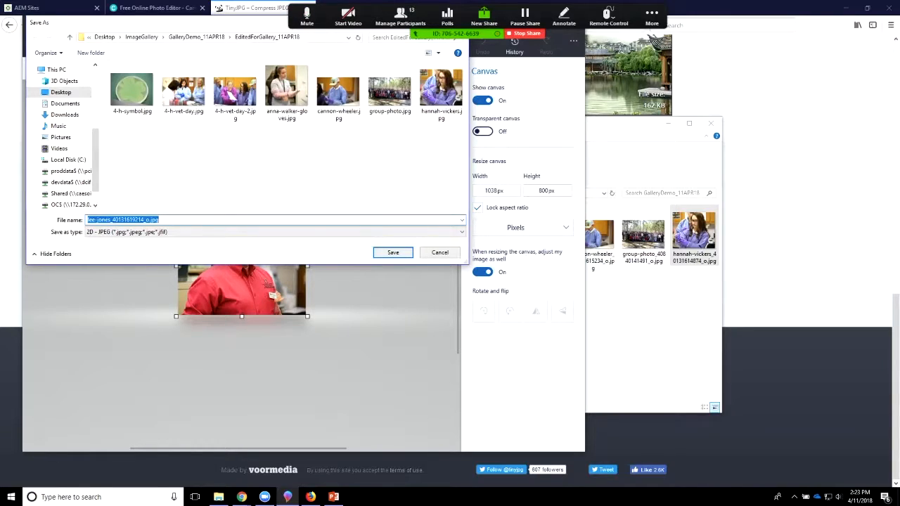
click(147, 220)
drag(147, 220, 111, 220)
key(BackSpace)
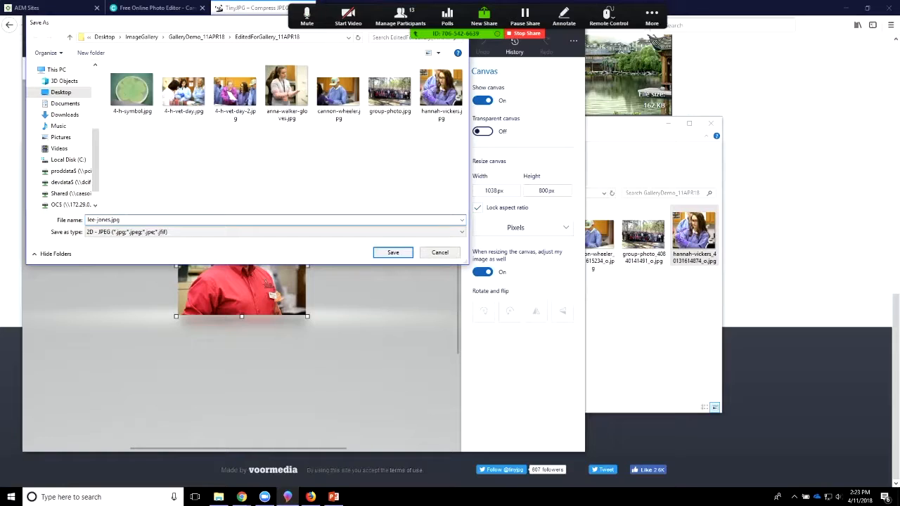
key(Return)
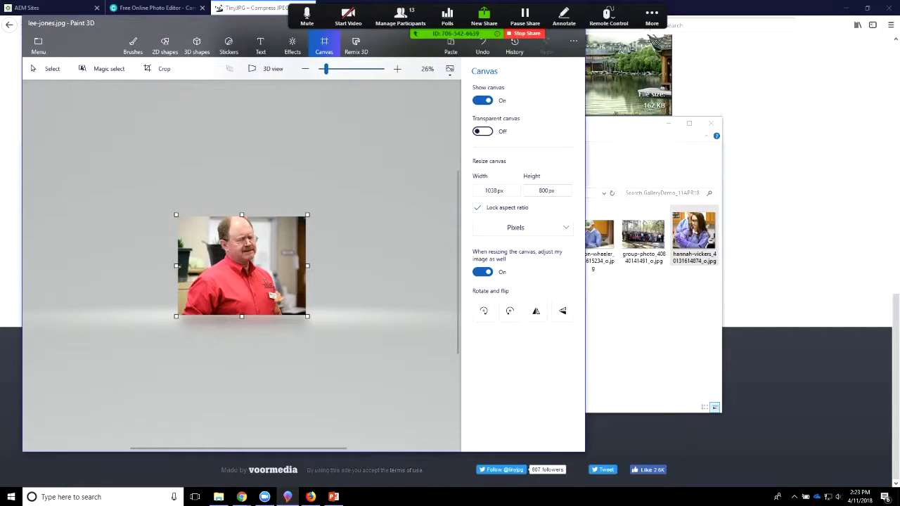
Step: Open the original gallery photo of the long-haired girl in the gray sweater from GalleryDemo_11APR18
click(38, 46)
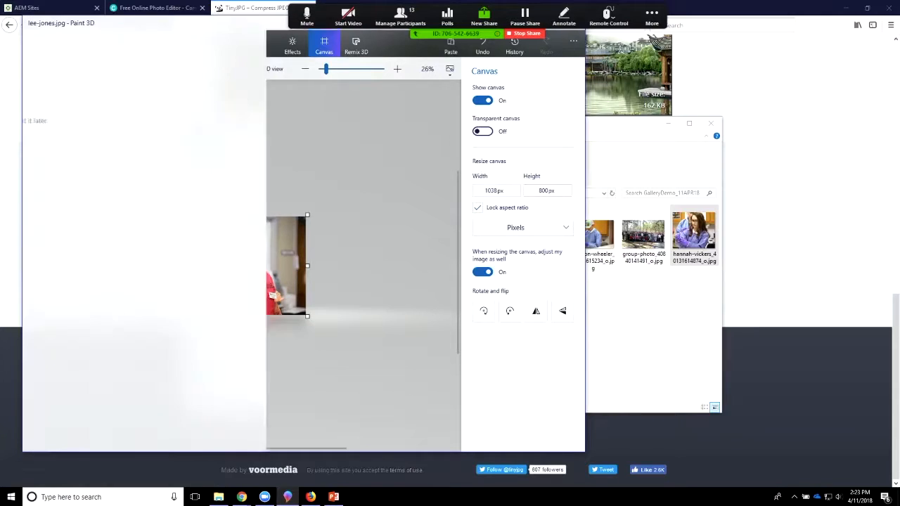
click(54, 93)
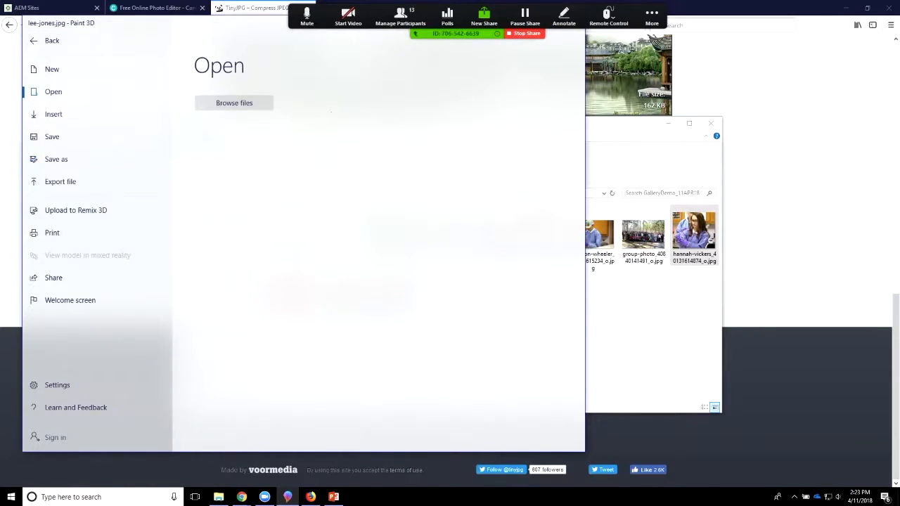
click(233, 103)
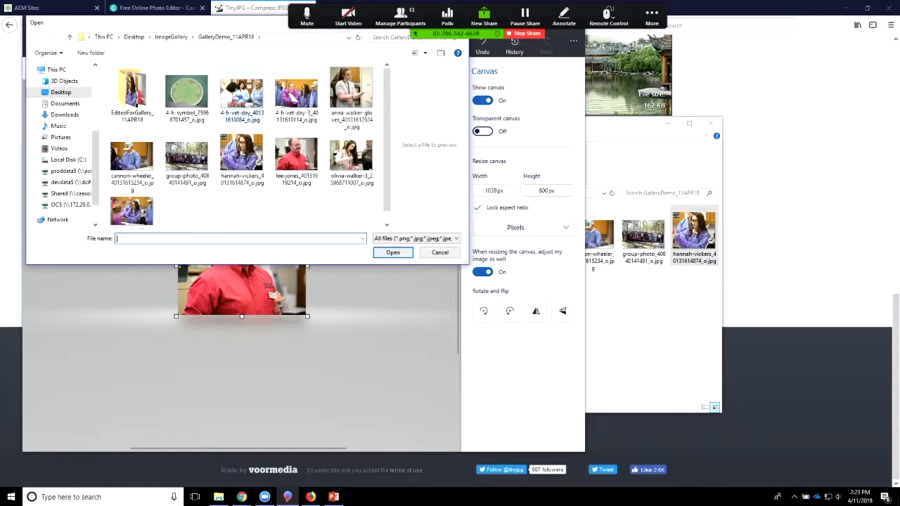
click(352, 158)
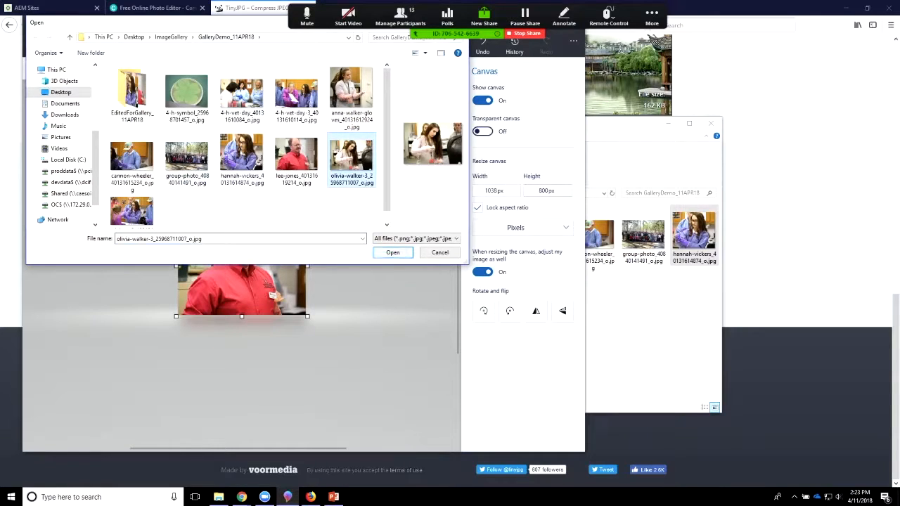
click(392, 252)
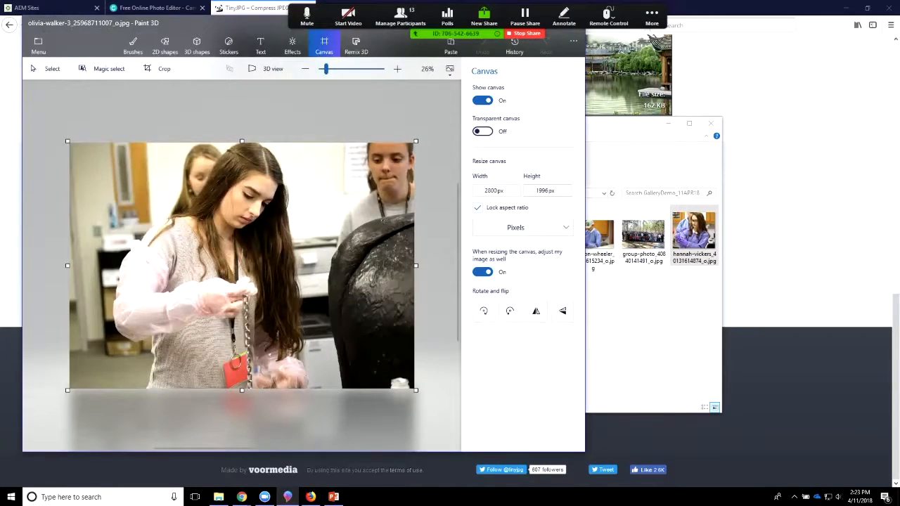
Step: Resize the gray-sweater photo proportionally, setting its width to 1200 px and finally its height to 800 px
drag(484, 191, 498, 191)
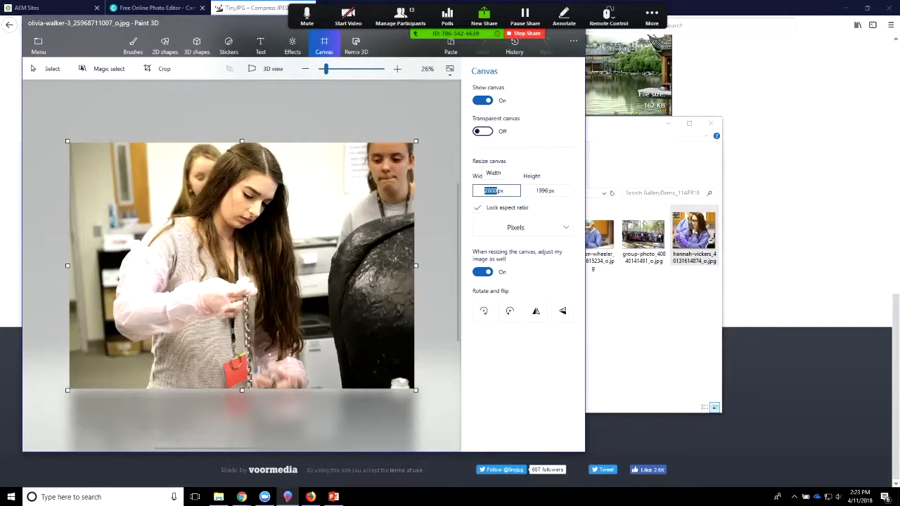
text(1200)
key(Tab)
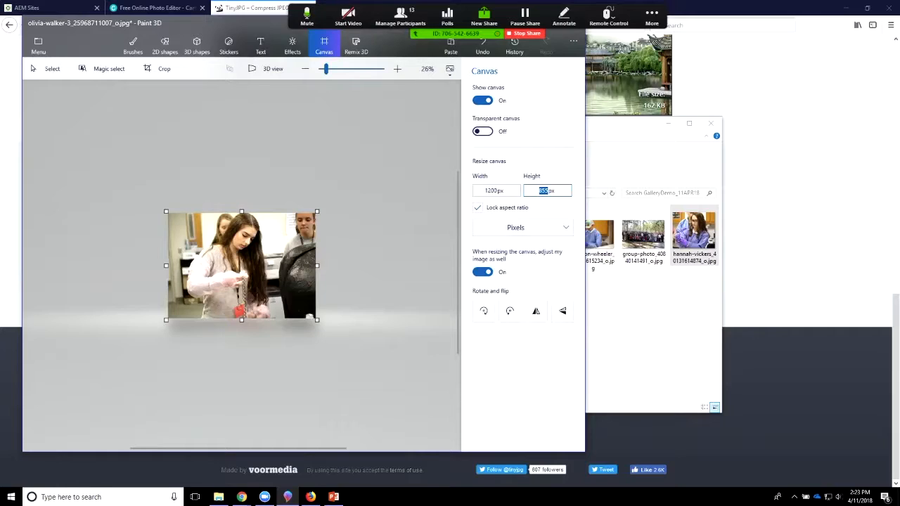
text(80)
key(Return)
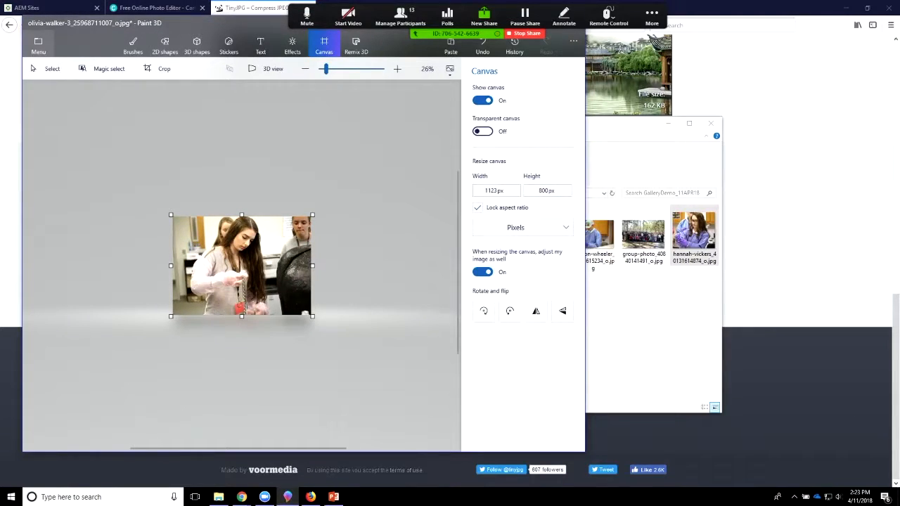
Step: Save the resized gray-sweater photo as a 2D JPEG in EditedForGallery_11APR18, removing "-3", the long number and "_o" from its file name
click(38, 46)
click(268, 256)
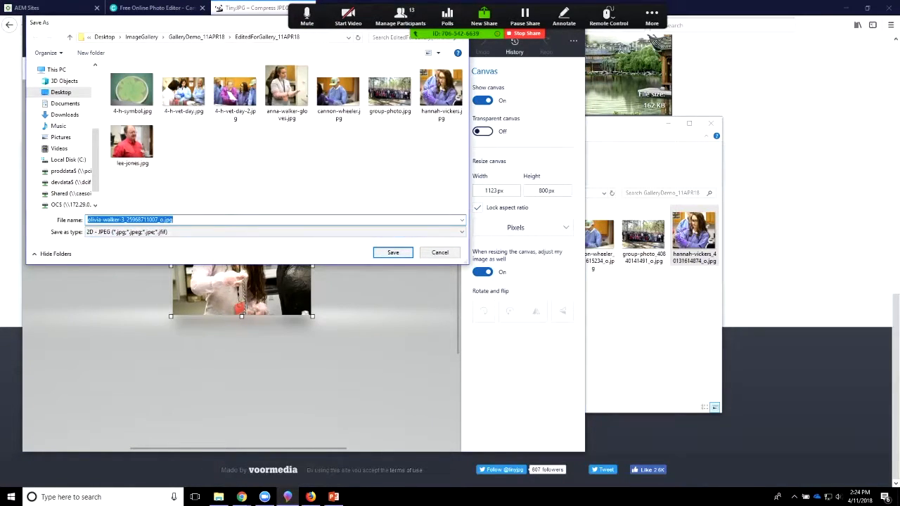
click(163, 220)
key(BackSpace)
key(BackSpace)
key(BackSpace)
key(BackSpace)
key(BackSpace)
key(BackSpace)
key(BackSpace)
key(BackSpace)
key(BackSpace)
key(BackSpace)
key(BackSpace)
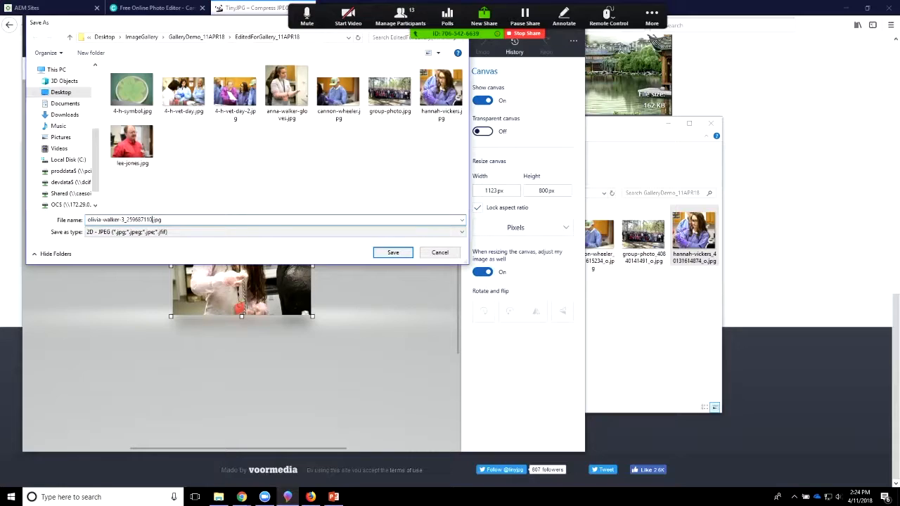
key(BackSpace)
key(BackSpace)
key(BackSpace)
key(BackSpace)
key(BackSpace)
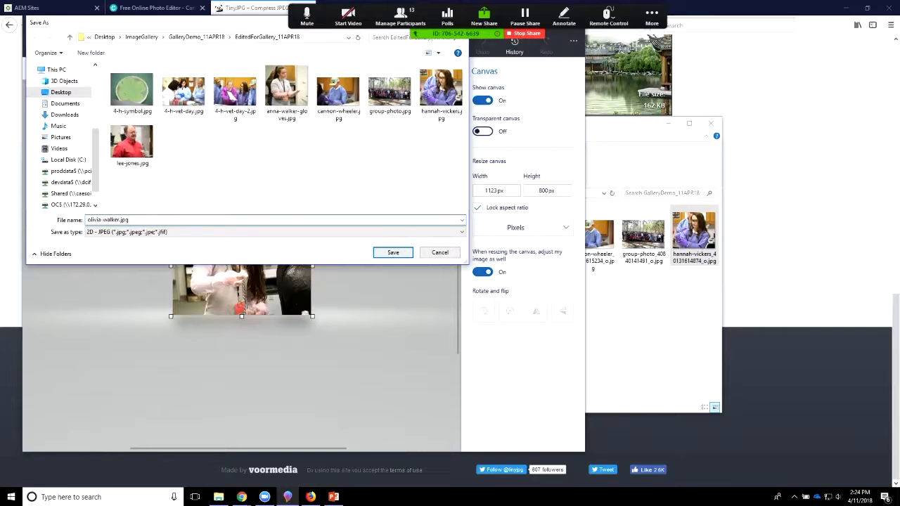
key(Return)
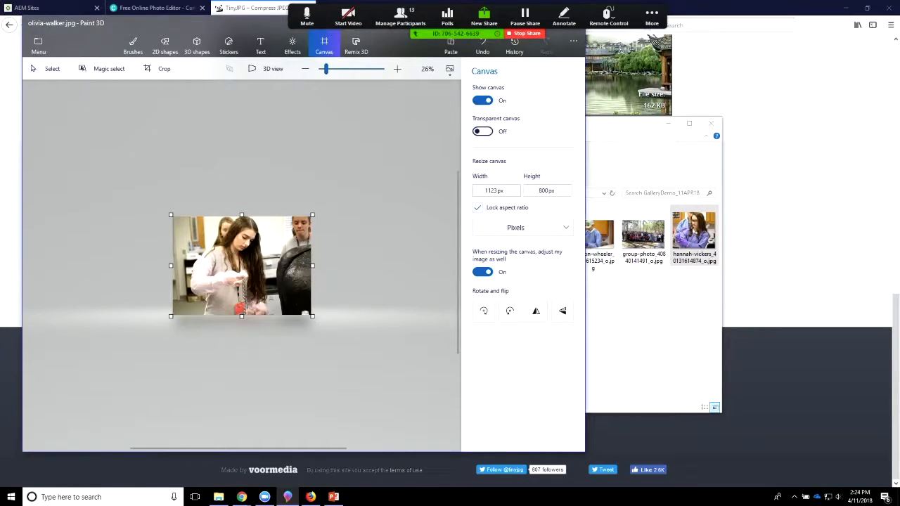
Step: Open the last photo in the GalleryDemo_11APR18 folder, the lab group wearing purple gloves
click(39, 45)
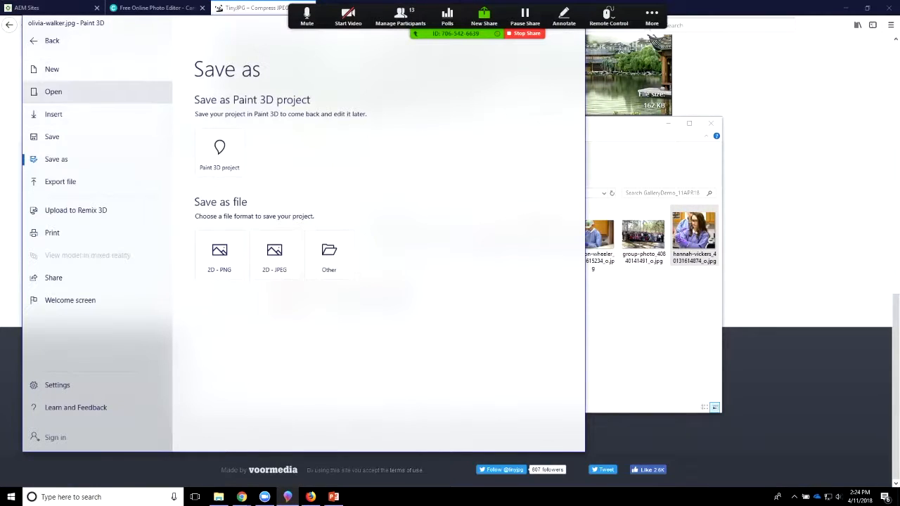
click(54, 91)
click(234, 104)
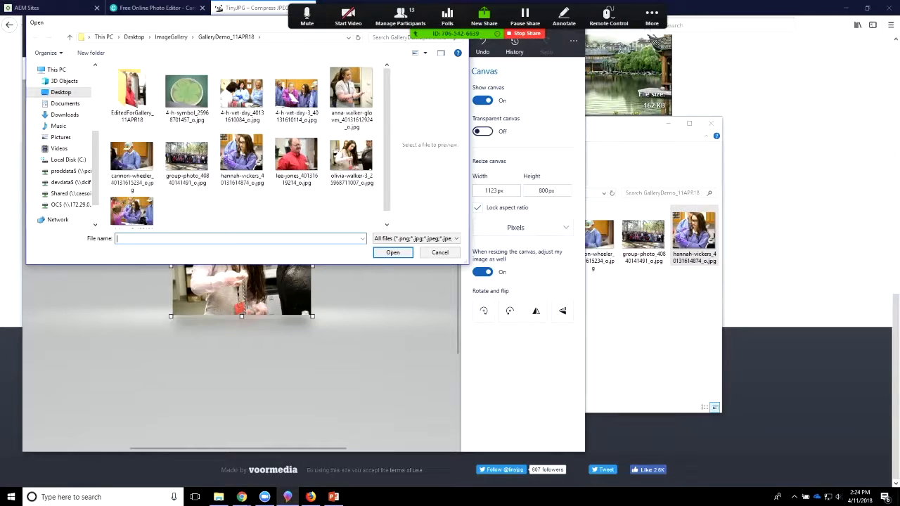
click(132, 211)
click(393, 253)
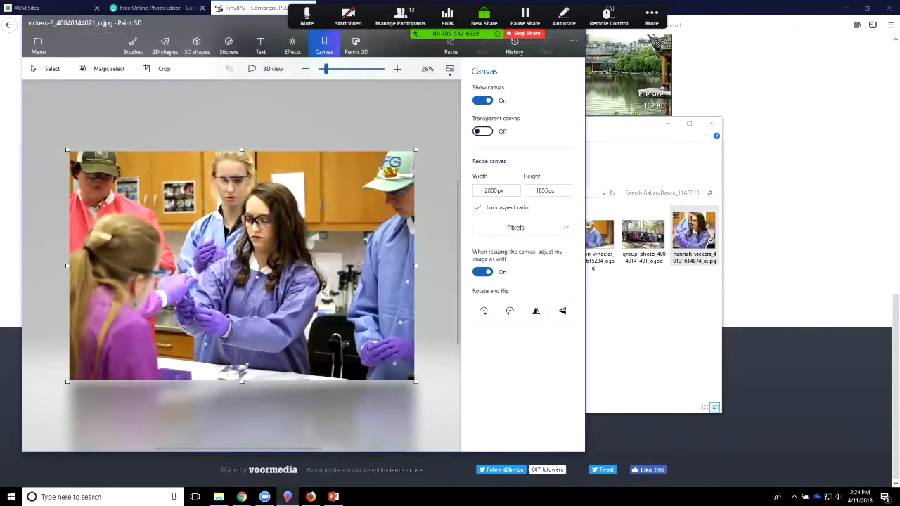
Step: Resize the lab group photo proportionally by setting its width to 1200 px
click(494, 190)
text(1200)
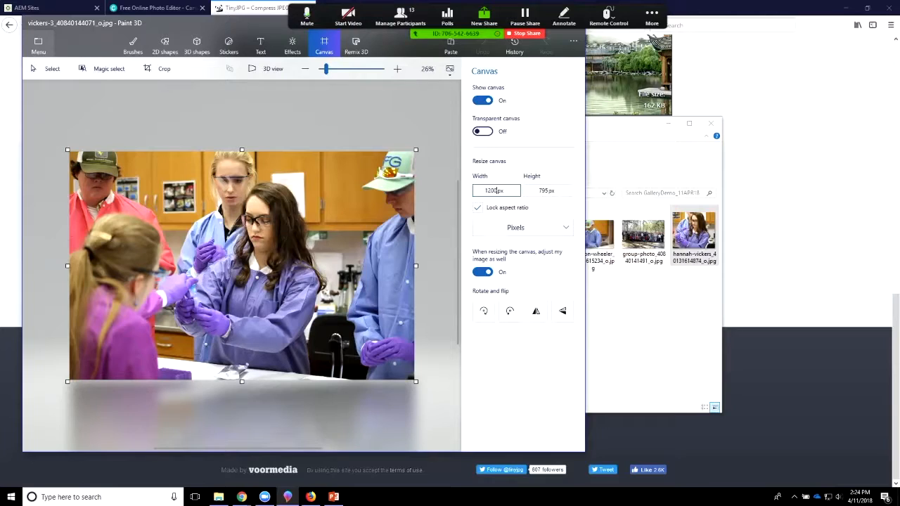
click(39, 42)
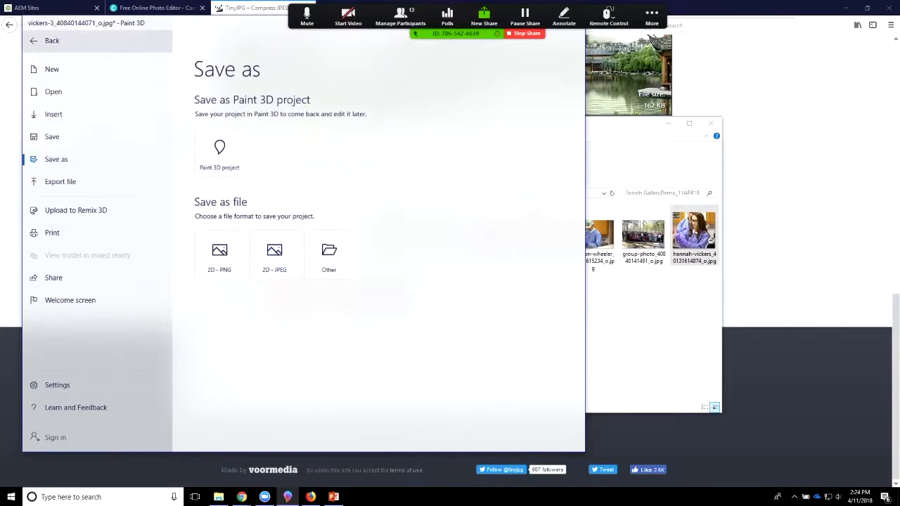
click(42, 41)
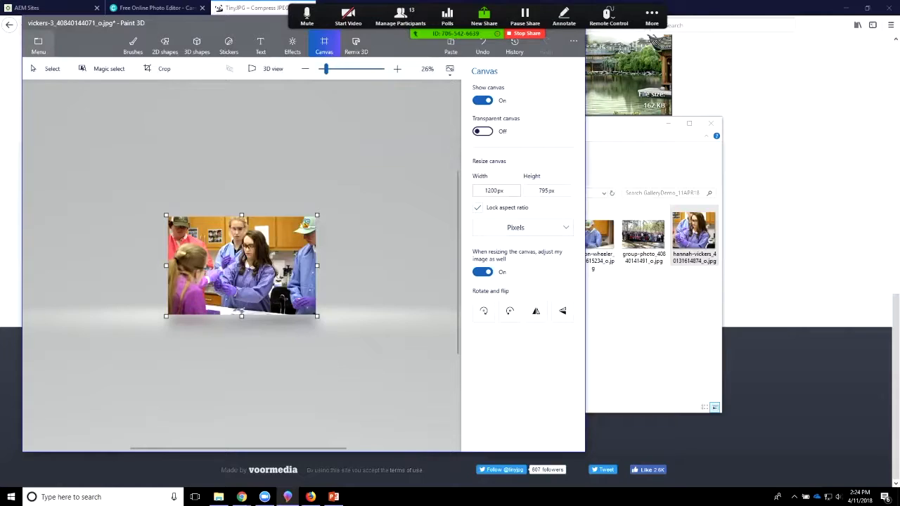
Step: Save the resized lab group photo as a 2D JPEG in EditedForGallery_11APR18, stripping "-3", the long number and "_o" from its file name
click(38, 43)
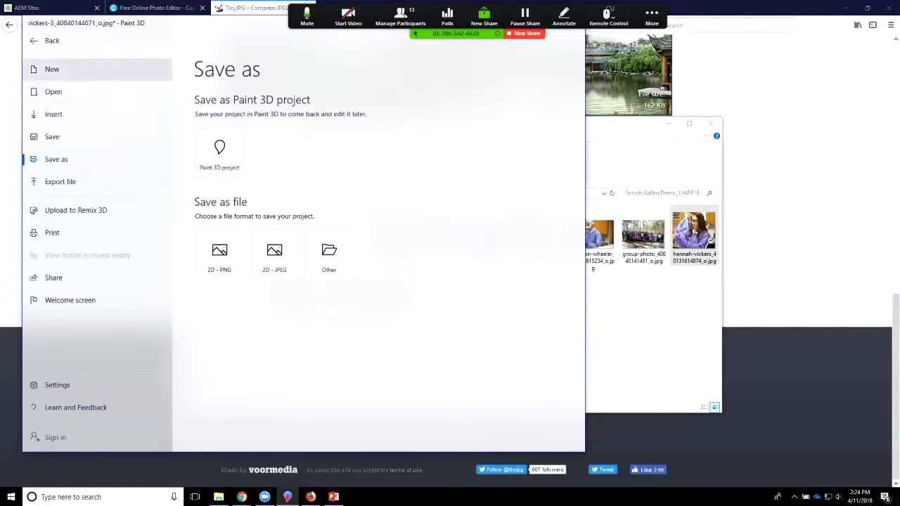
click(274, 255)
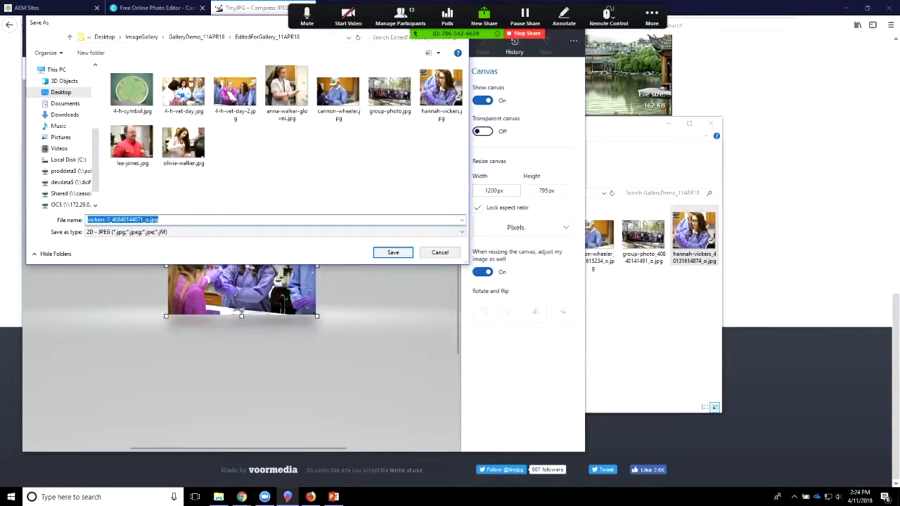
click(148, 220)
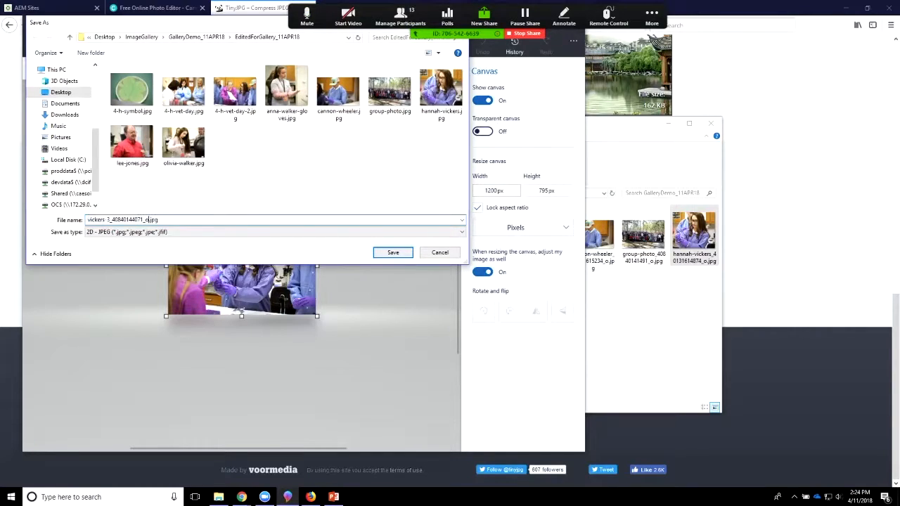
key(BackSpace)
key(BackSpace)
key(BackSpace)
key(BackSpace)
key(BackSpace)
key(BackSpace)
key(BackSpace)
key(BackSpace)
key(BackSpace)
key(BackSpace)
key(BackSpace)
key(BackSpace)
key(BackSpace)
key(BackSpace)
key(BackSpace)
key(BackSpace)
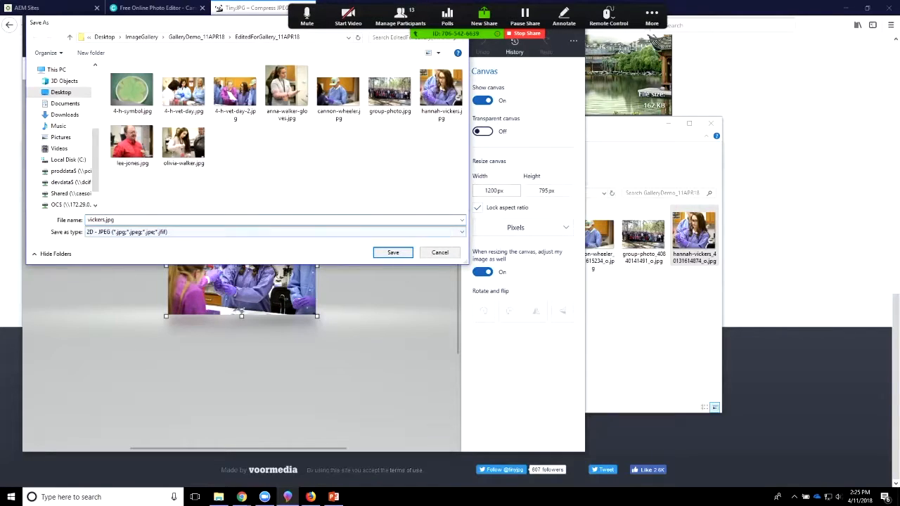
click(393, 251)
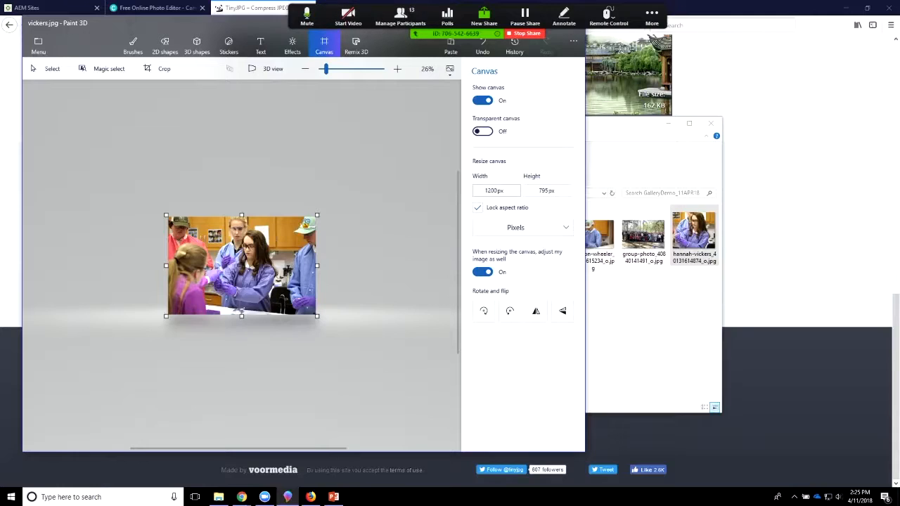
Step: Switch to File Explorer and check the dimensions and file sizes of the photos in EditedForGallery_11APR18
click(654, 330)
double_click(289, 237)
drag(496, 125, 466, 51)
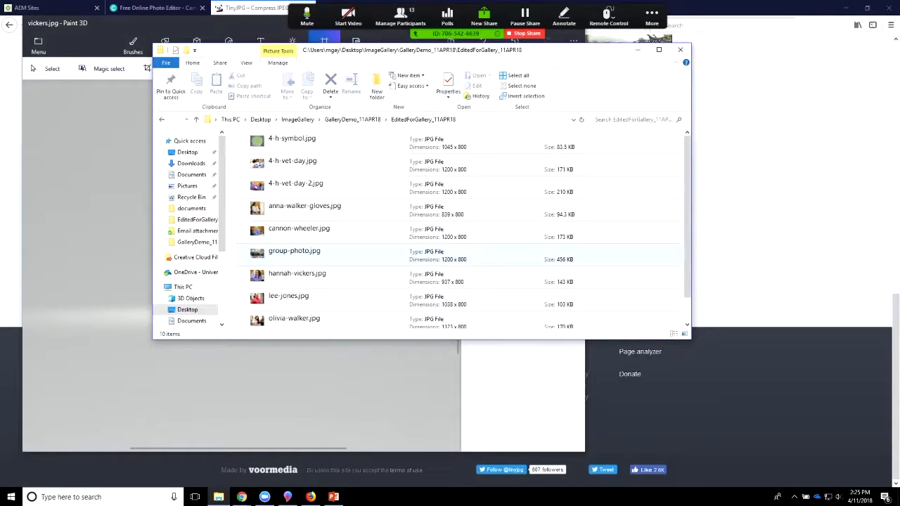
scroll(421, 251, down, 1)
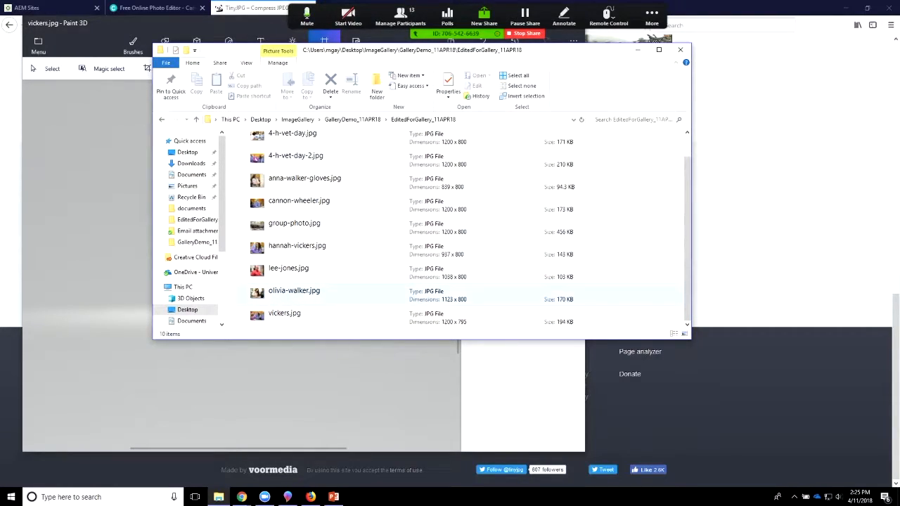
Step: Switch to the TinyJPG page in the browser and browse to the EditedForGallery_11APR18 folder for the image upload
click(763, 248)
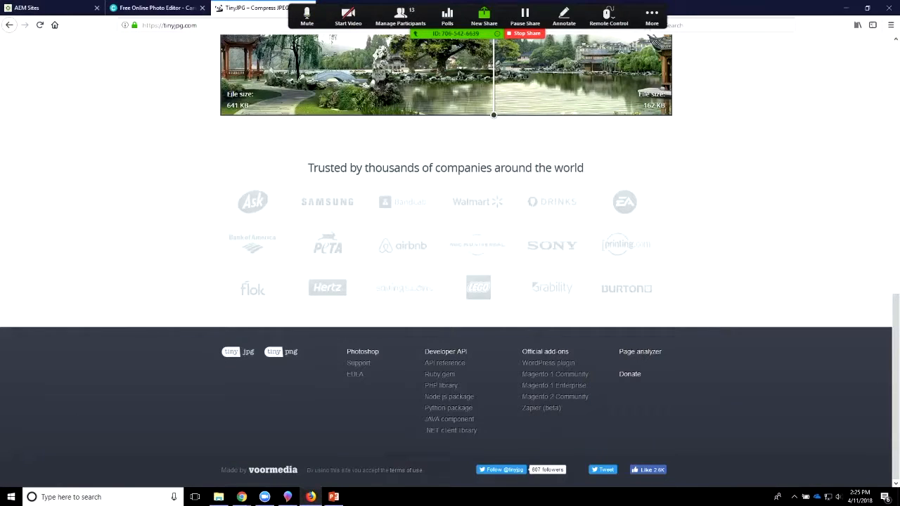
scroll(450, 261, up, 15)
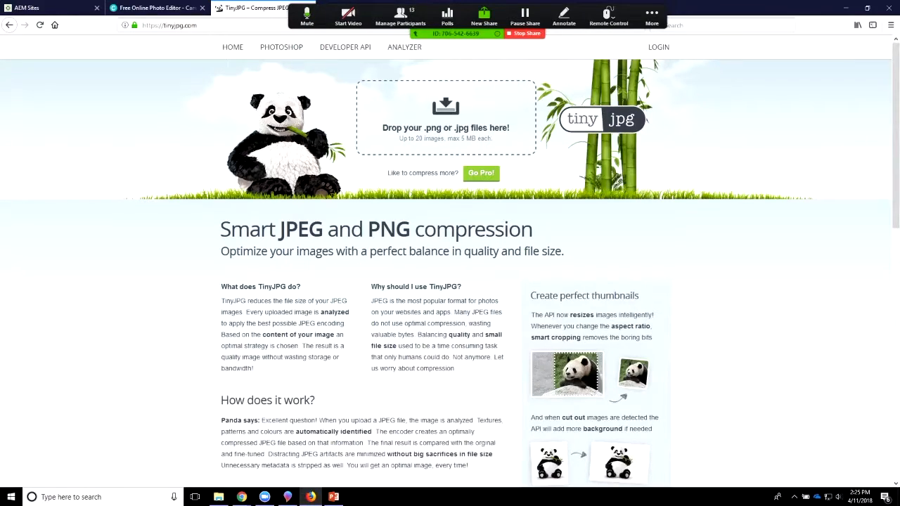
click(446, 108)
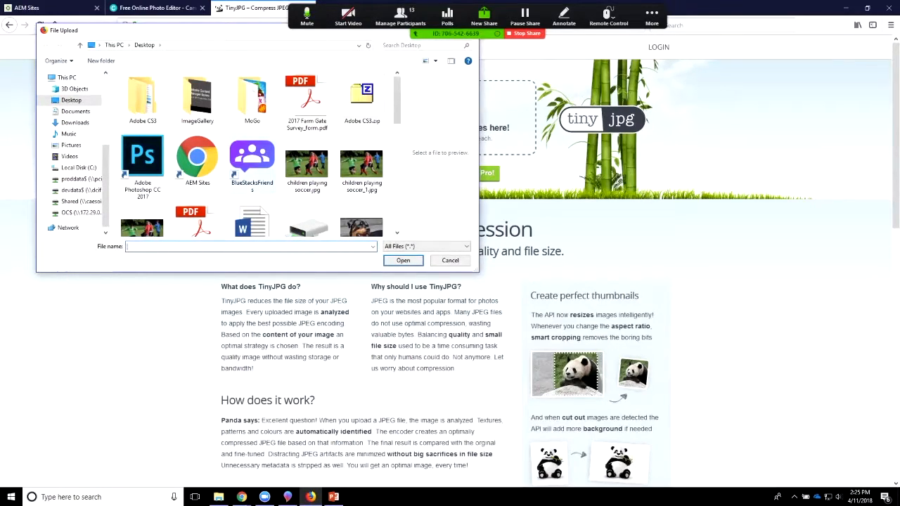
scroll(261, 152, down, 1)
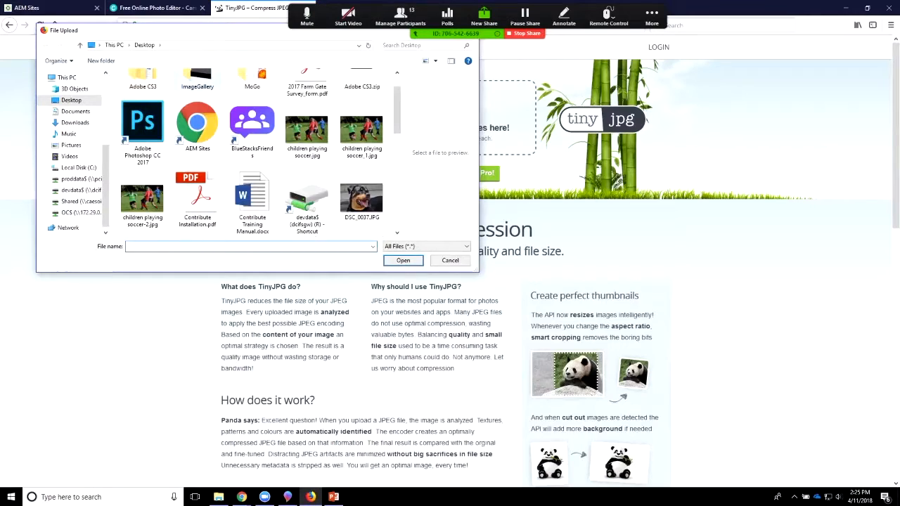
scroll(197, 95, up, 1)
double_click(196, 92)
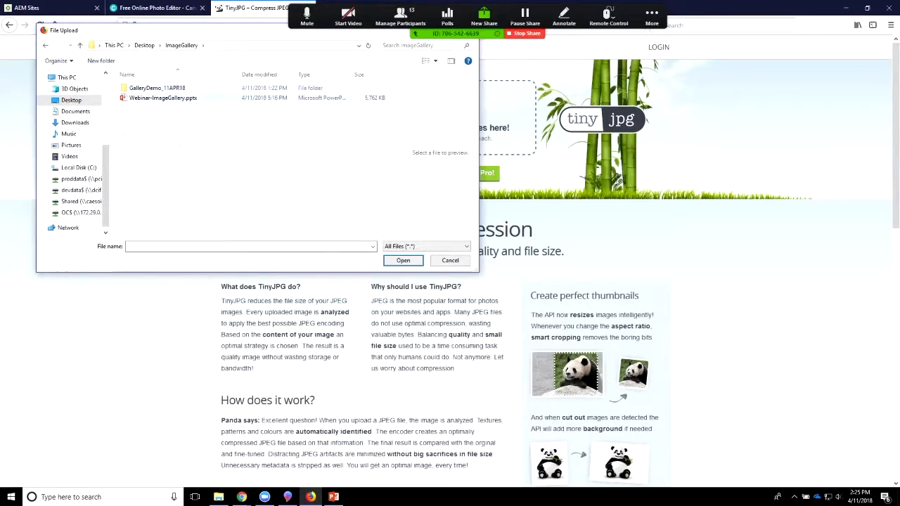
double_click(196, 88)
double_click(143, 99)
click(143, 98)
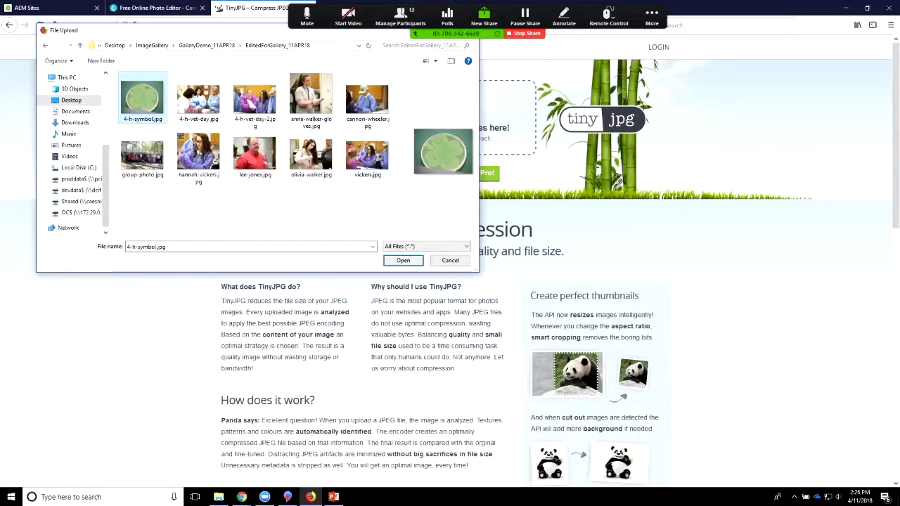
Step: Raise the system volume to 100
key(XF86AudioRaiseVolume)
key(XF86AudioRaiseVolume)
key(XF86AudioRaiseVolume)
key(XF86AudioRaiseVolume)
key(XF86AudioRaiseVolume)
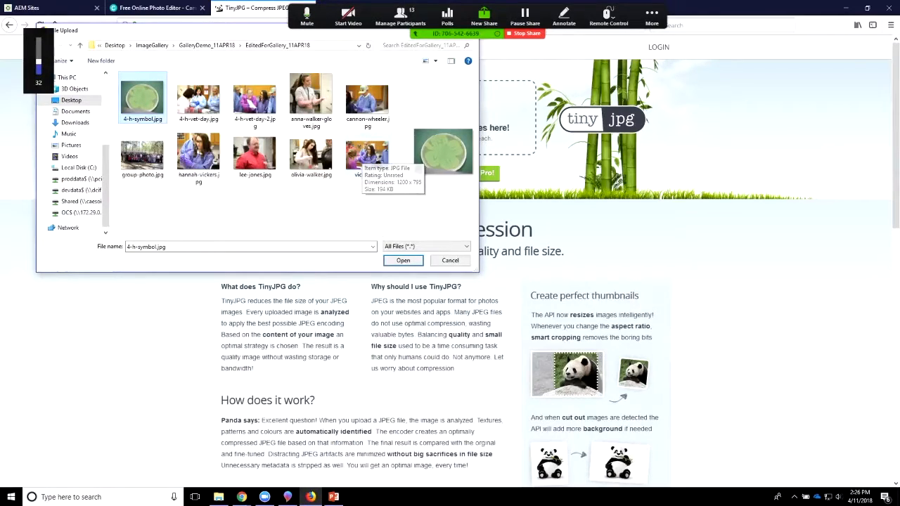
key(XF86AudioRaiseVolume)
key(XF86AudioRaiseVolume)
key(XF86AudioRaiseVolume)
key(XF86AudioRaiseVolume)
key(XF86AudioRaiseVolume)
key(XF86AudioRaiseVolume)
key(XF86AudioRaiseVolume)
key(XF86AudioRaiseVolume)
key(XF86AudioRaiseVolume)
key(XF86AudioRaiseVolume)
key(XF86AudioRaiseVolume)
key(XF86AudioRaiseVolume)
key(XF86AudioRaiseVolume)
key(XF86AudioRaiseVolume)
key(XF86AudioRaiseVolume)
key(XF86AudioRaiseVolume)
key(XF86AudioRaiseVolume)
key(XF86AudioRaiseVolume)
key(XF86AudioRaiseVolume)
key(XF86AudioRaiseVolume)
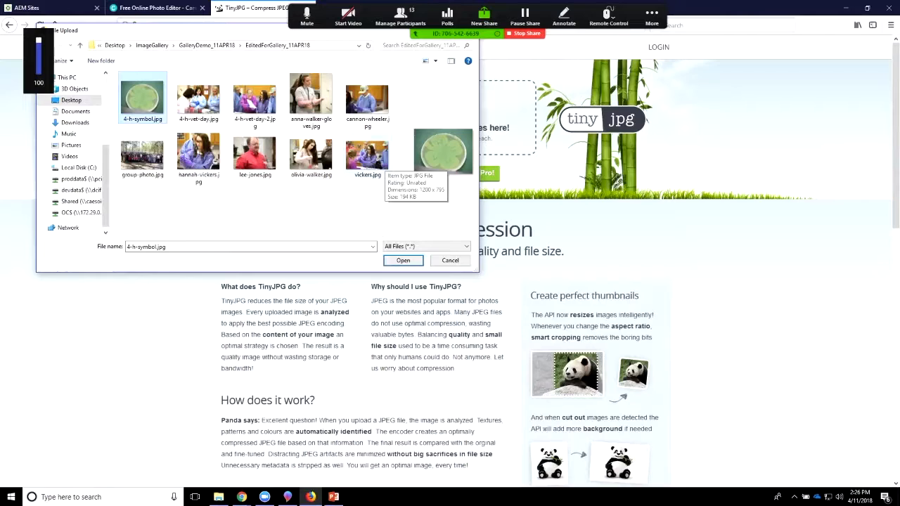
Step: Select all the edited photos in EditedForGallery_11APR18 and upload them to TinyJPG for compression
key(ctrl+a)
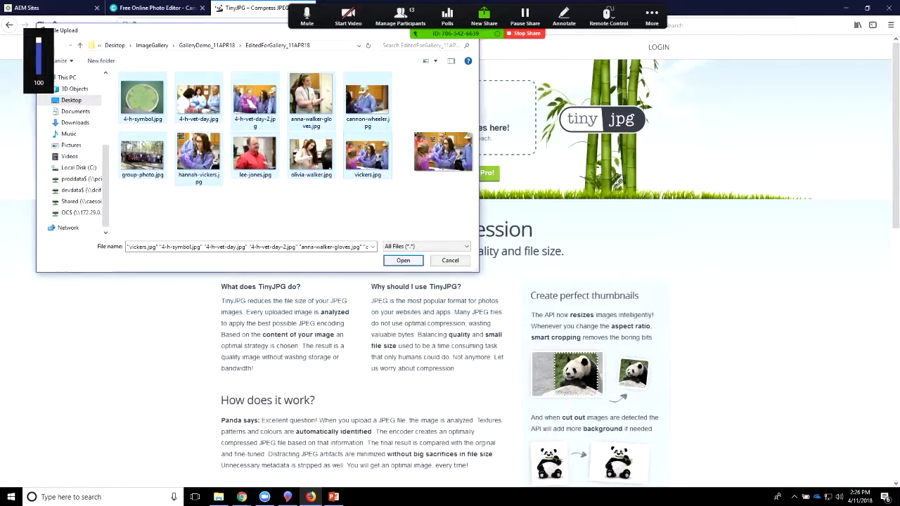
click(404, 260)
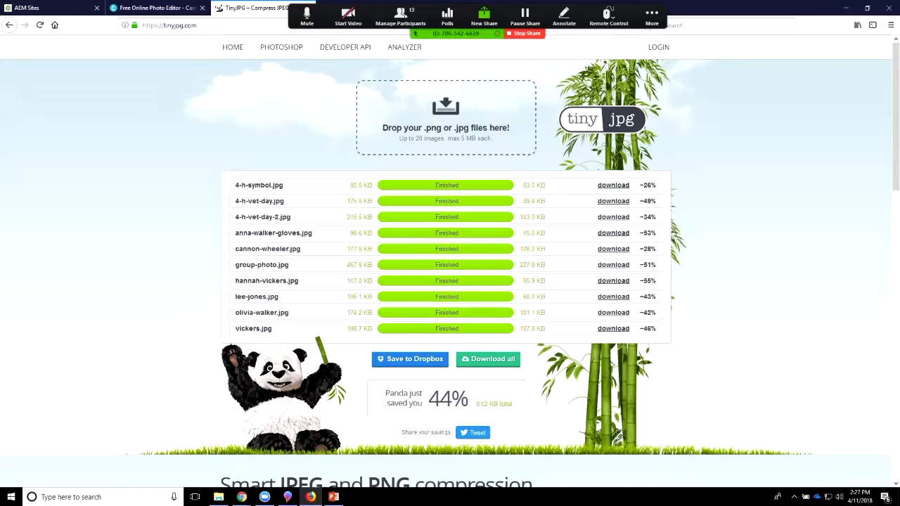
Step: Download all compressed photos as a zip file and open tinified(1).zip from the Downloads folder in File Explorer
click(488, 358)
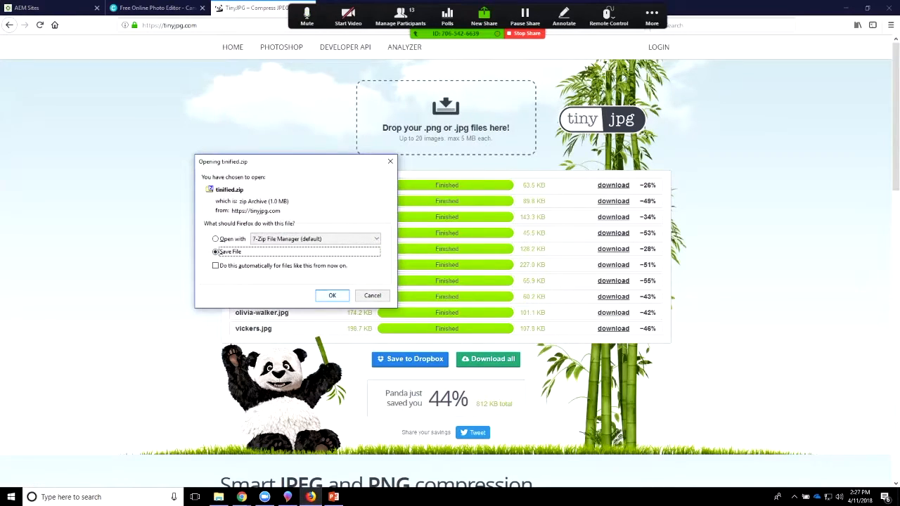
key(Return)
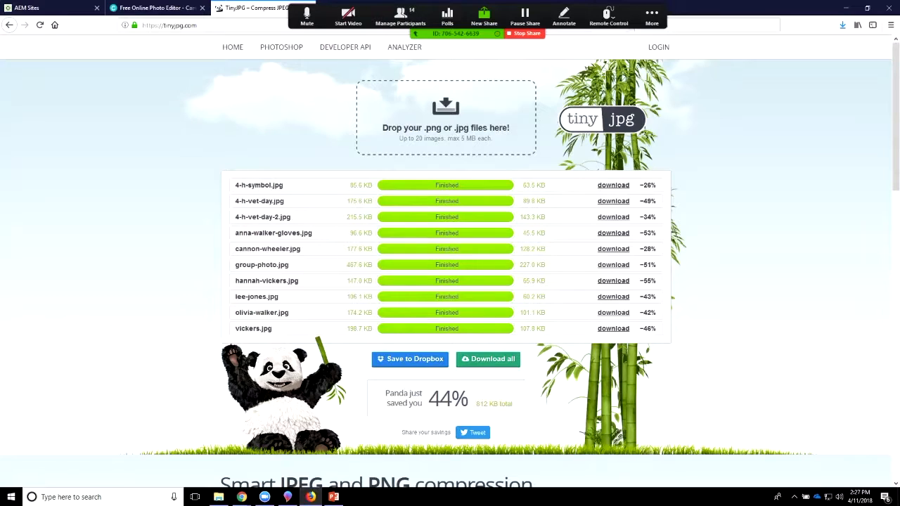
mouse_move(218, 497)
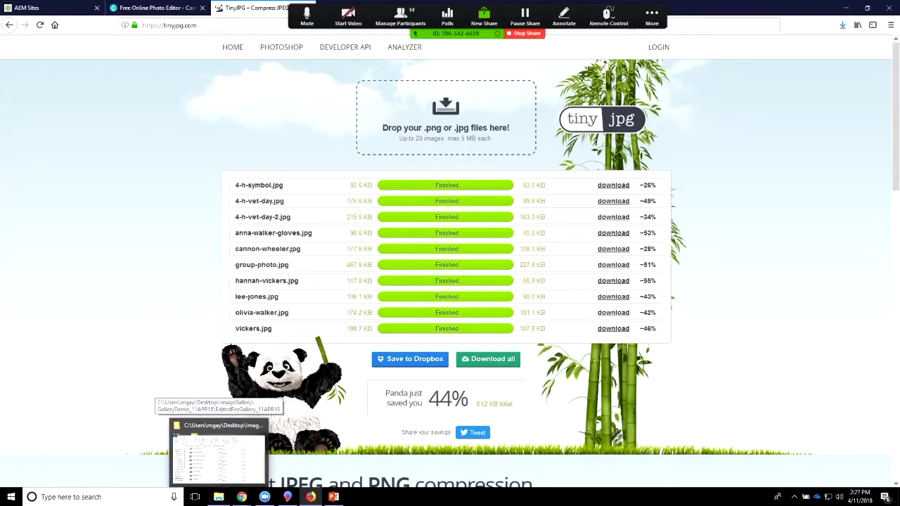
click(219, 497)
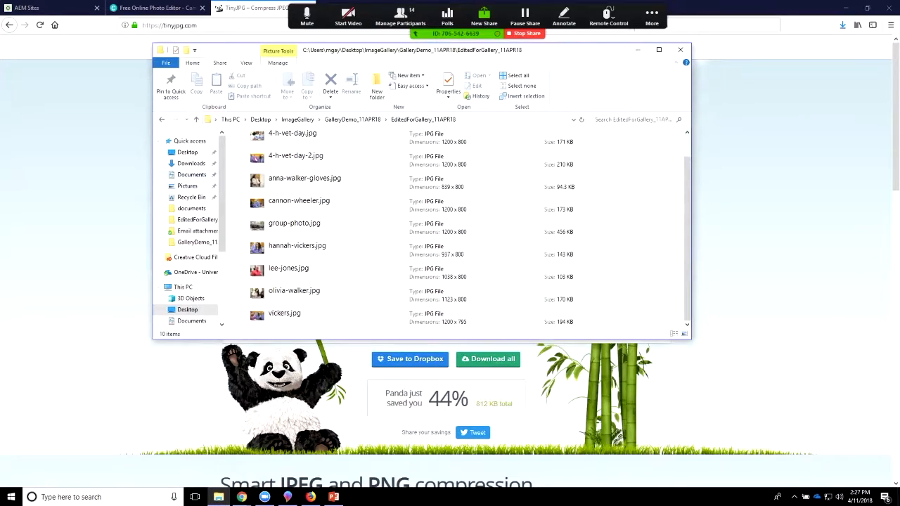
click(191, 163)
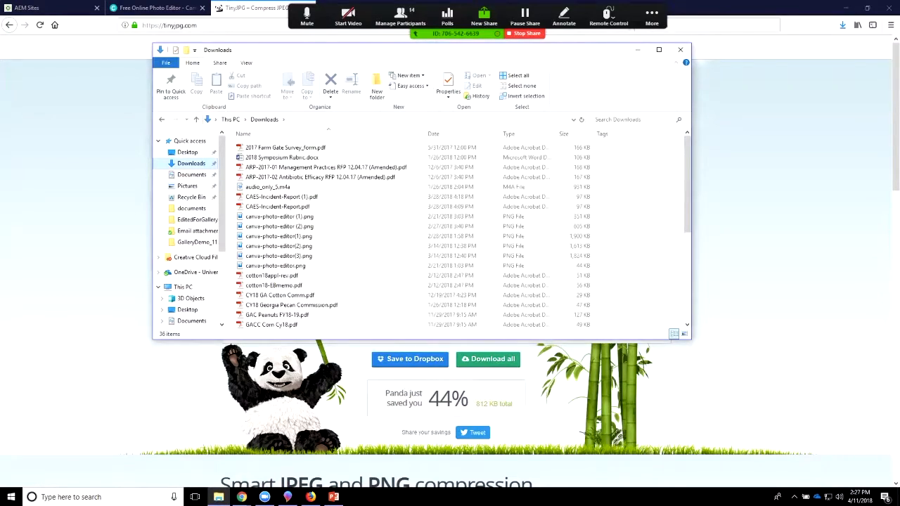
scroll(393, 295, down, 6)
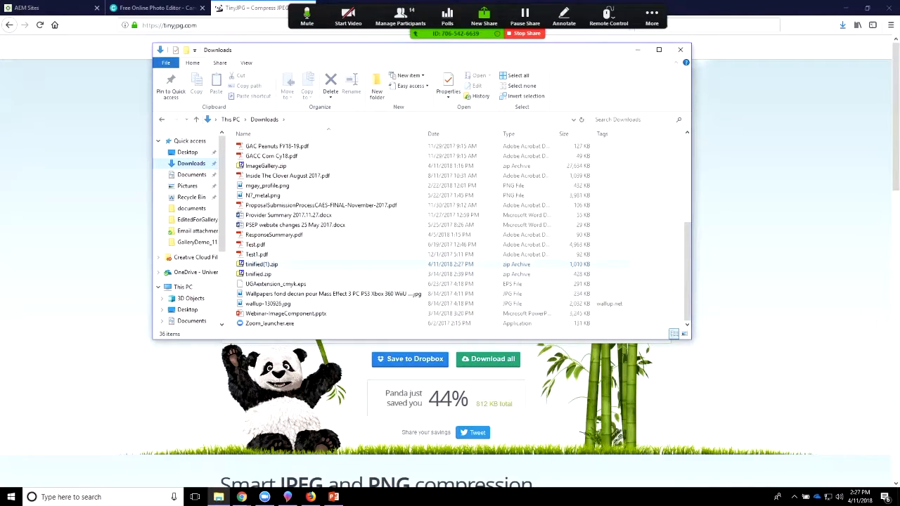
click(261, 264)
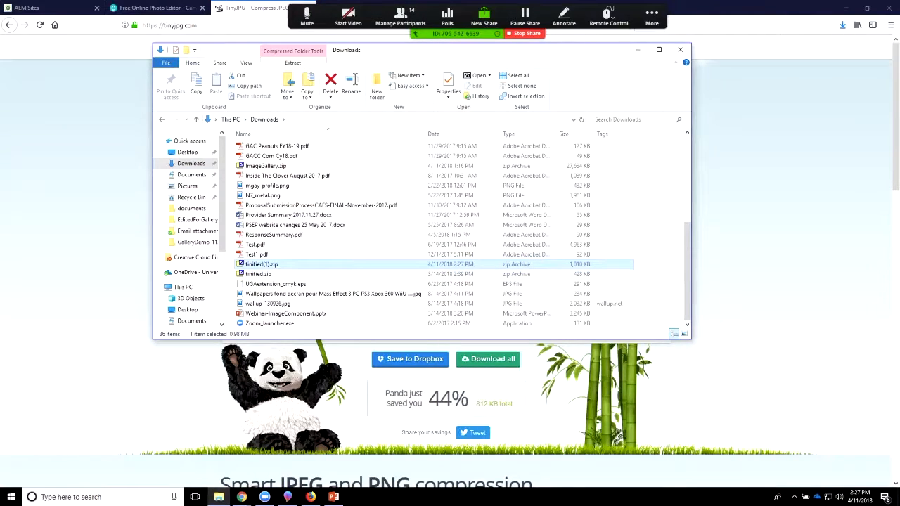
double_click(262, 265)
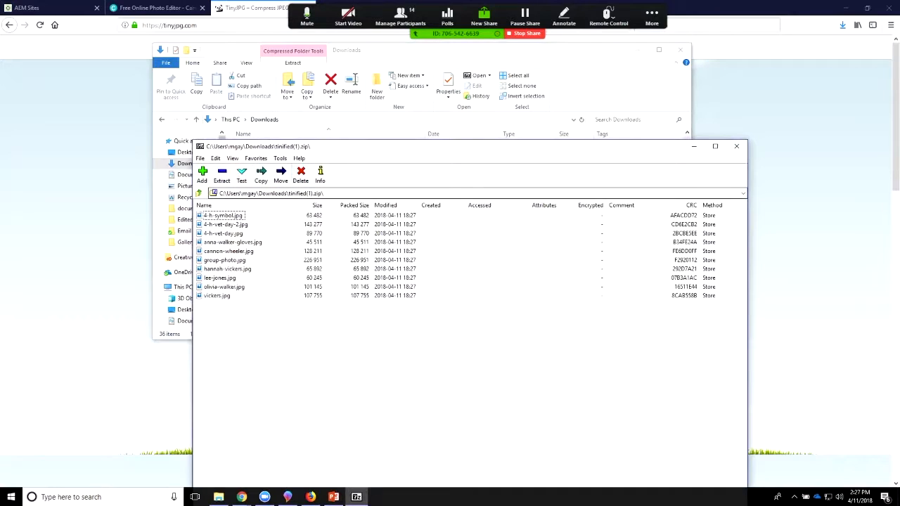
Step: Extract all photos from tinified(1).zip to the Desktop folder and close the archive
click(221, 176)
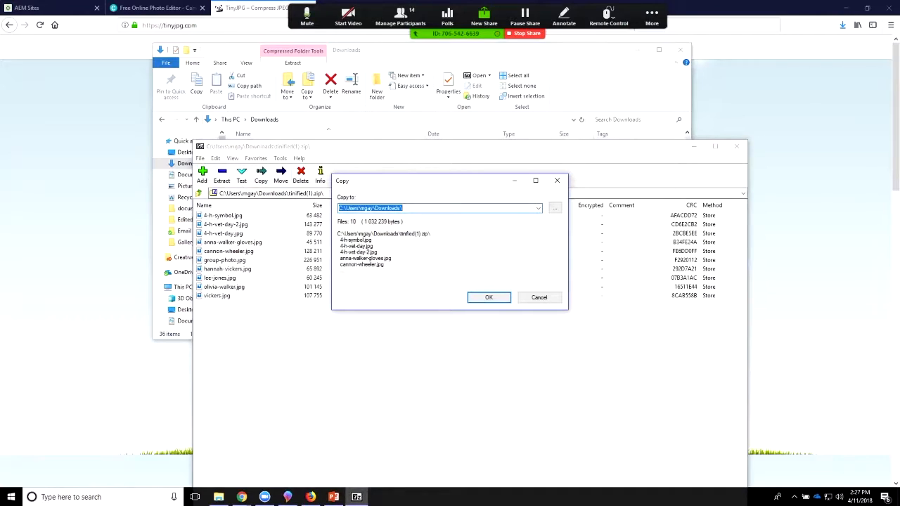
click(539, 208)
click(421, 216)
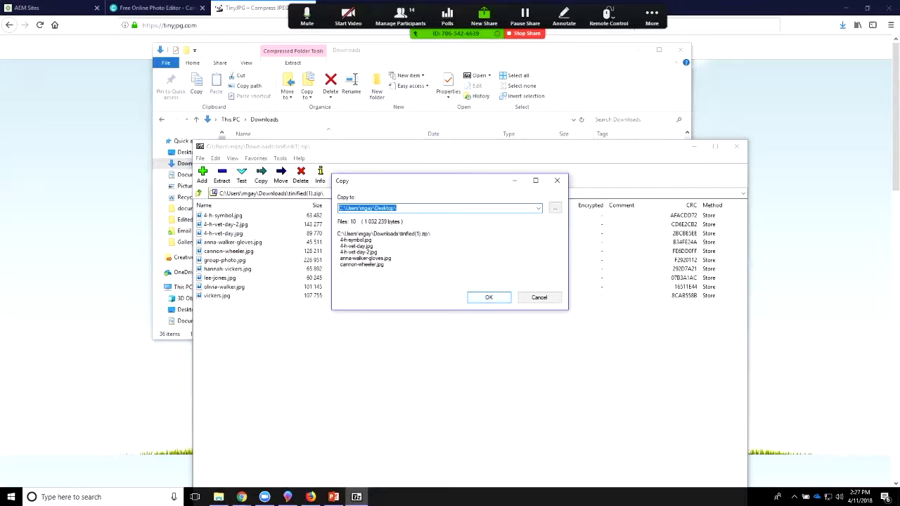
key(Return)
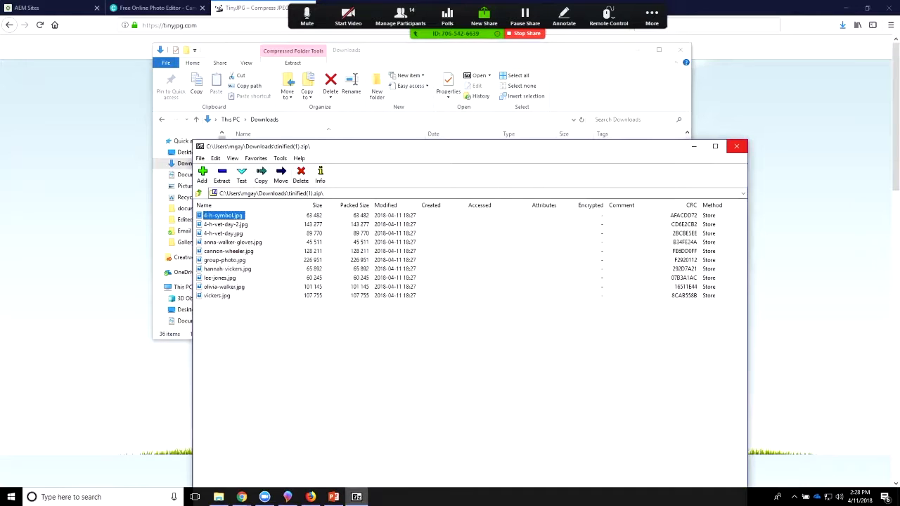
click(736, 147)
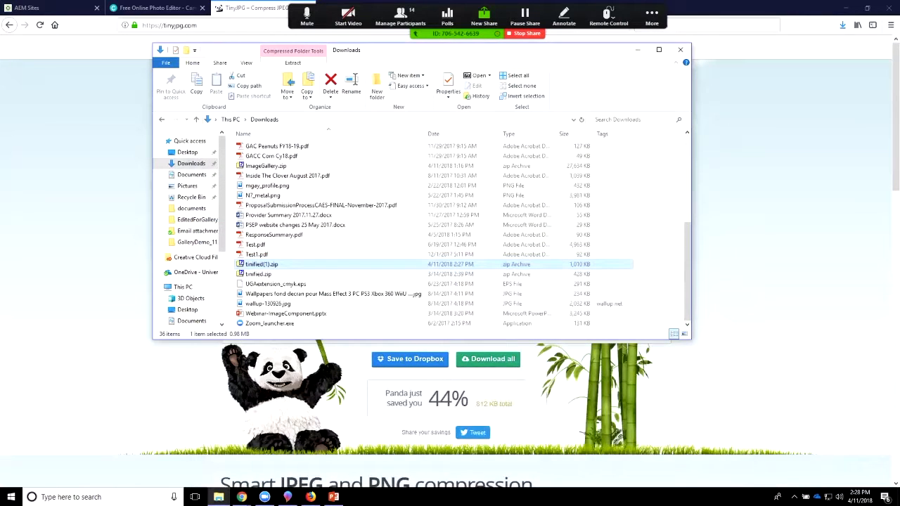
Step: Minimize File Explorer and the browser, and move the Paint 3D window aside to uncover the desktop files
click(652, 15)
click(637, 50)
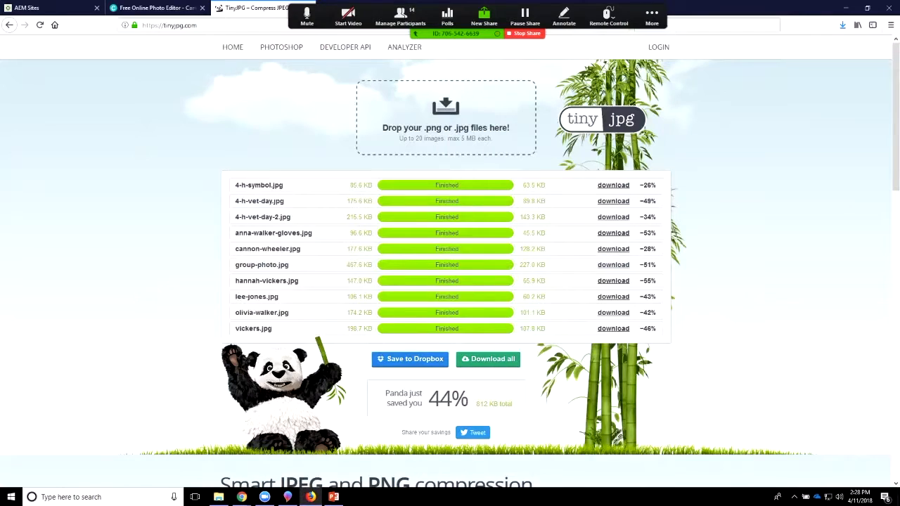
click(847, 8)
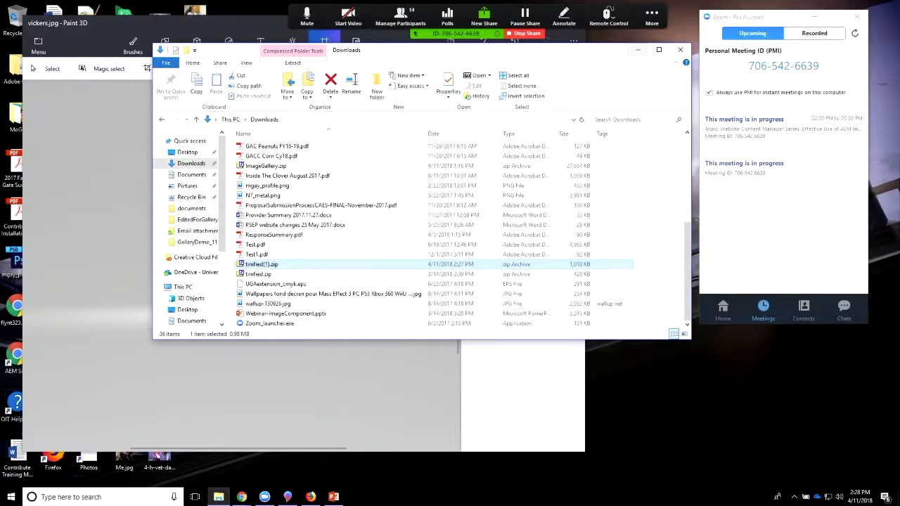
click(637, 50)
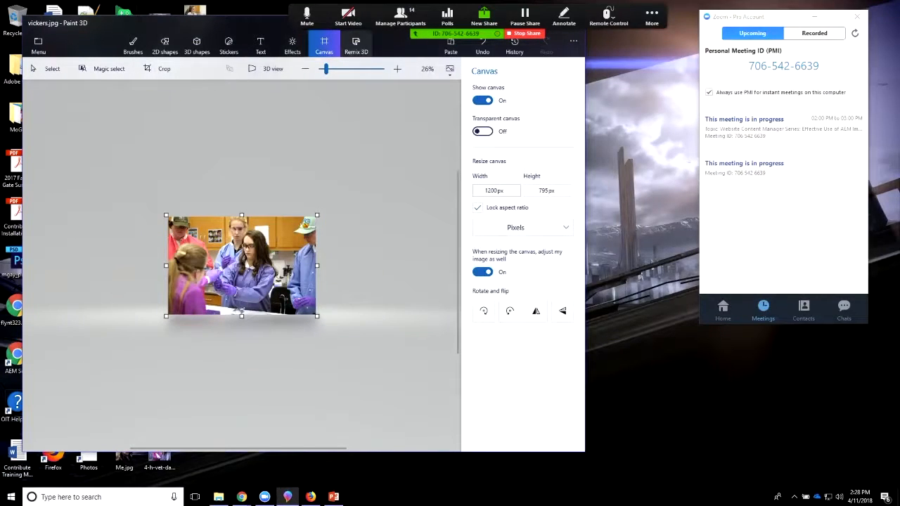
mouse_move(258, 22)
mouse_down()
mouse_move(335, 144)
mouse_move(635, 219)
mouse_move(609, 175)
mouse_move(633, 133)
mouse_up()
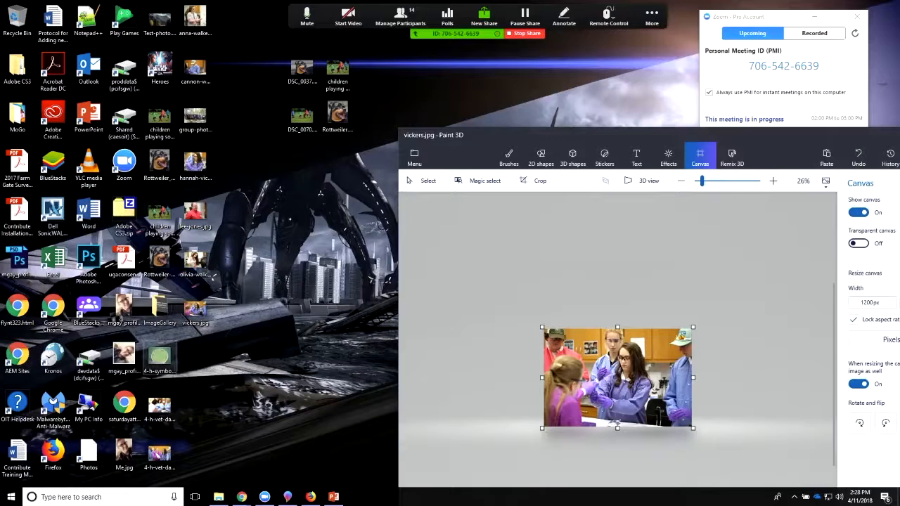
Step: Move all the extracted photos from the desktop into the ImageGallery folder in two batches
drag(202, 341, 154, 485)
drag(160, 357, 158, 313)
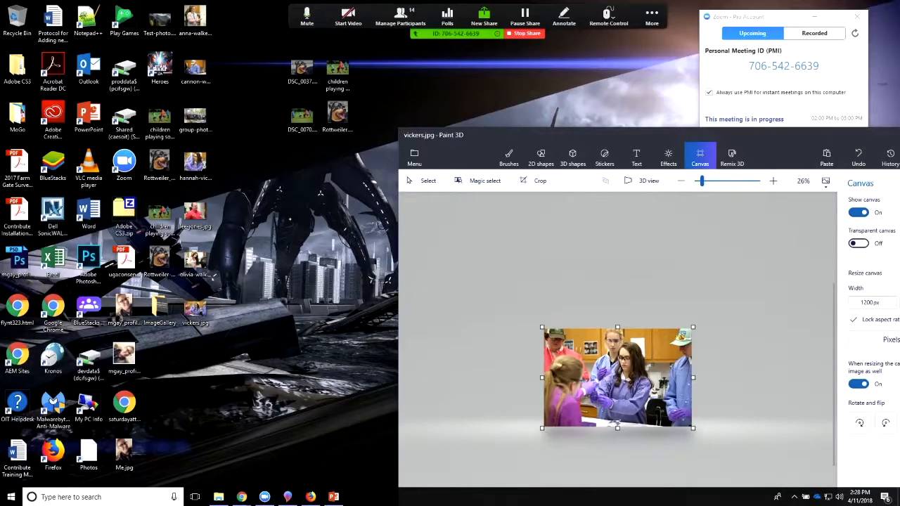
drag(236, 9, 177, 326)
drag(211, 274, 159, 309)
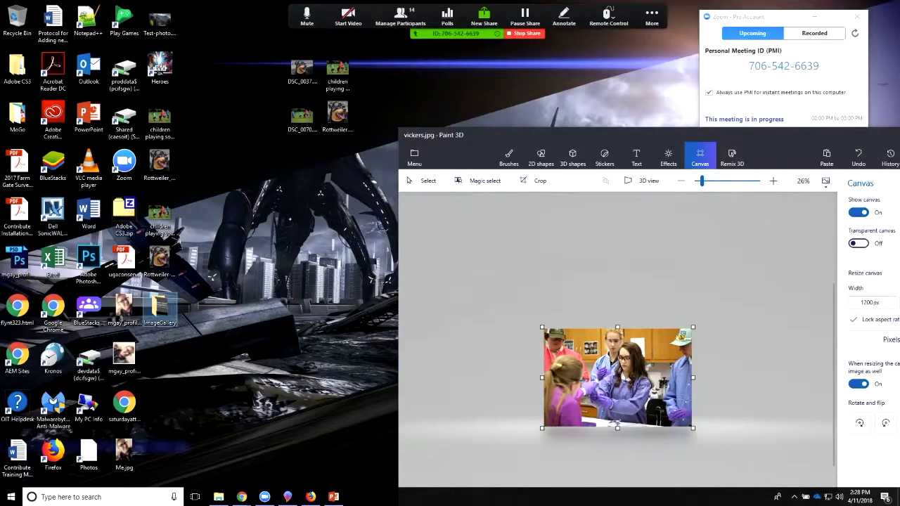
Step: Open the ImageGallery folder from the desktop and select group-photo.jpg to inspect it
double_click(160, 308)
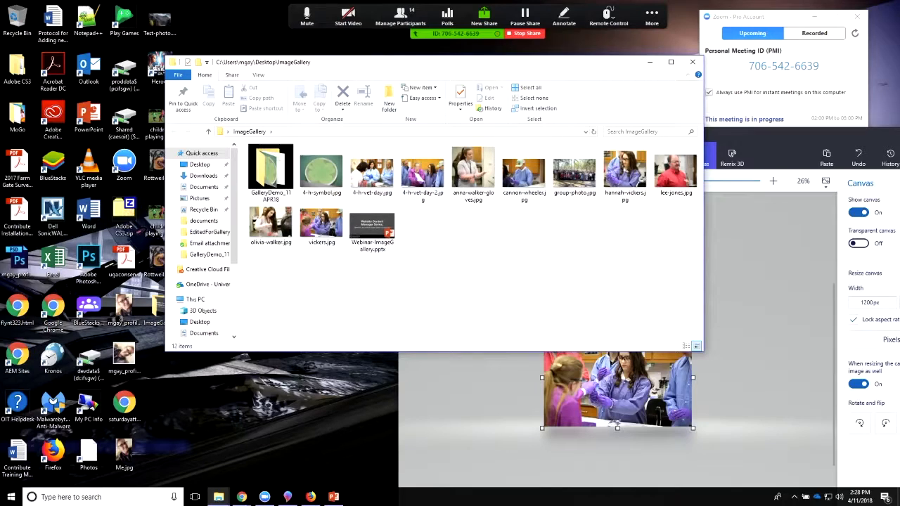
click(574, 174)
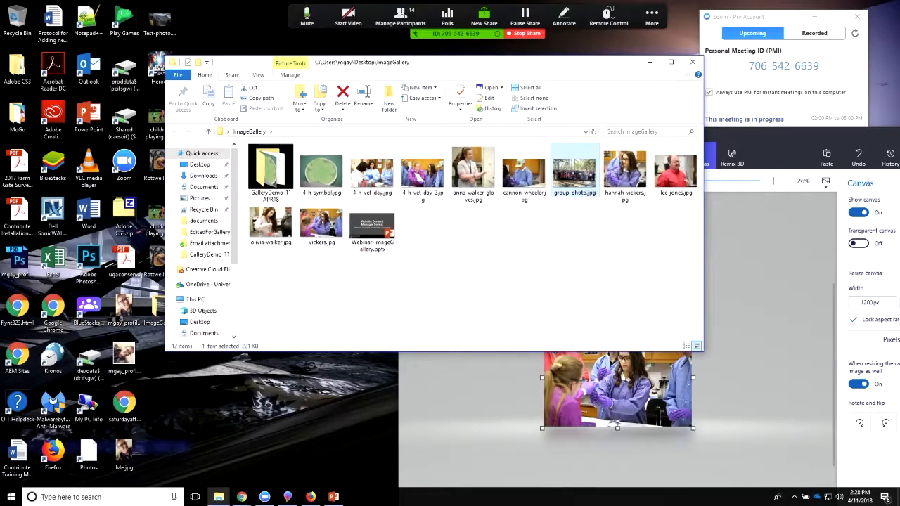
mouse_move(571, 173)
Step: Switch to Paint 3D, bring its window fully into view, and open group-photo.jpg from the ImageGallery folder
click(287, 496)
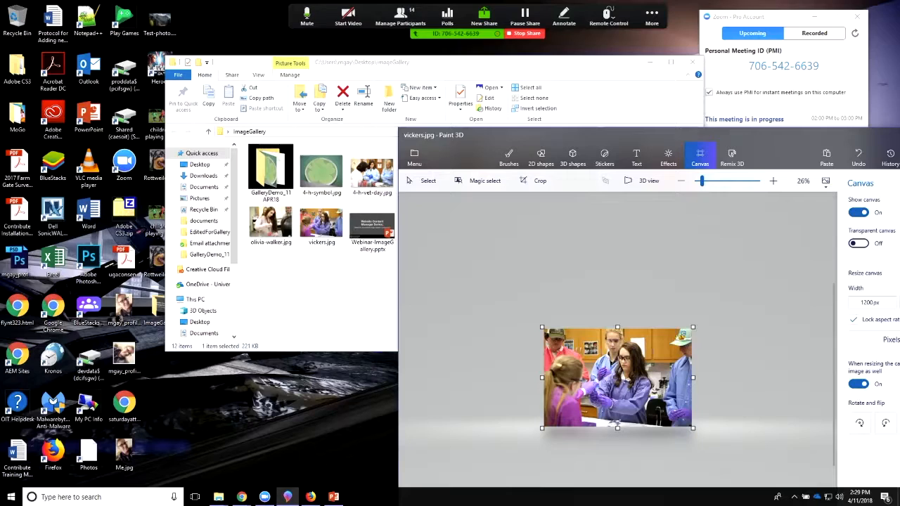
mouse_move(576, 130)
mouse_down()
mouse_move(220, 4)
mouse_move(301, 56)
mouse_up()
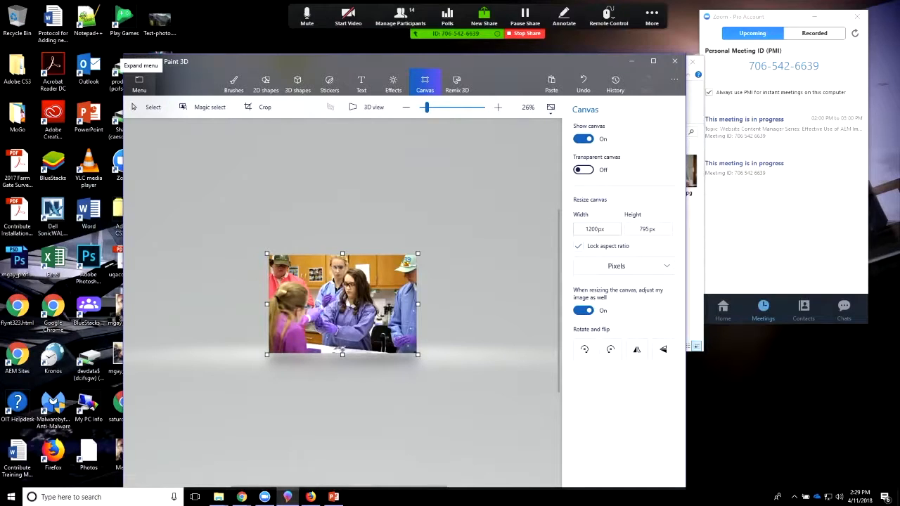
click(139, 83)
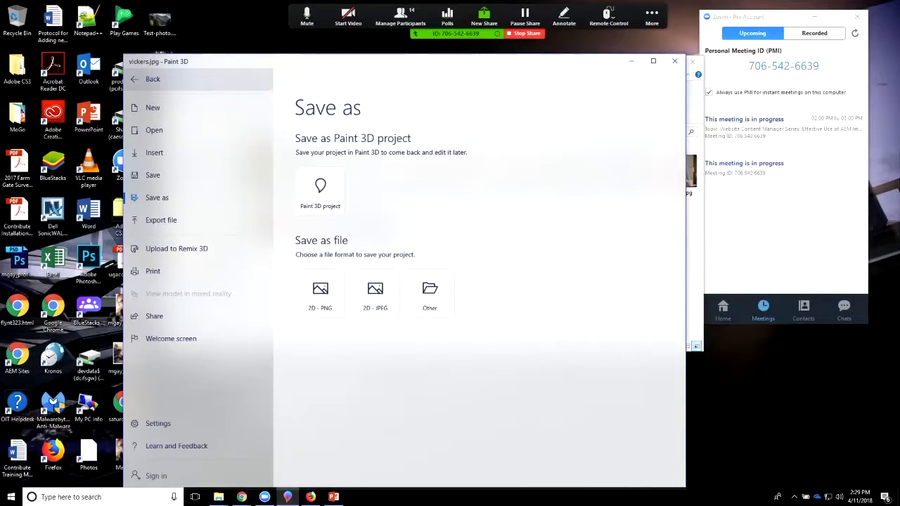
click(154, 130)
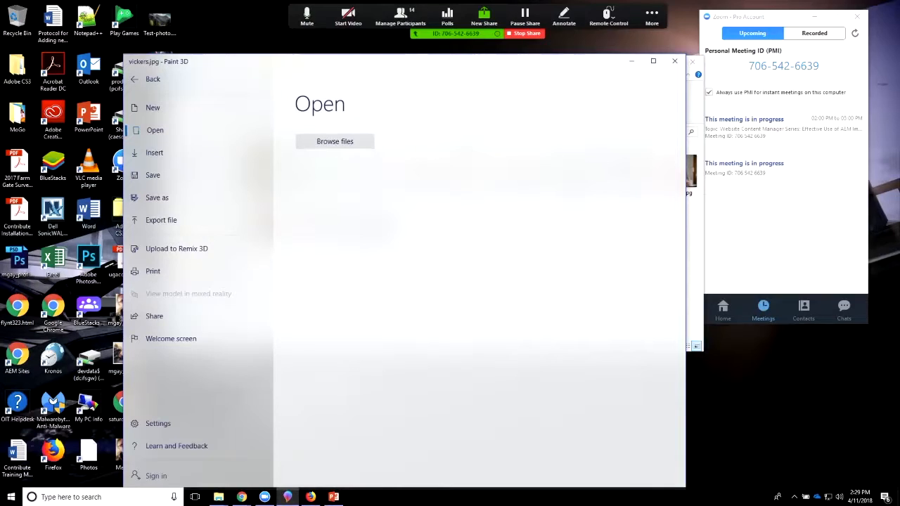
click(334, 142)
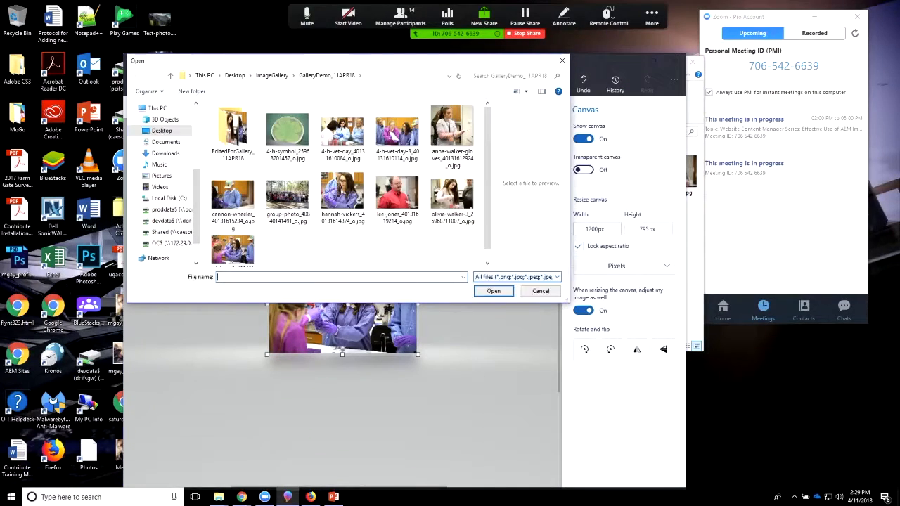
click(286, 195)
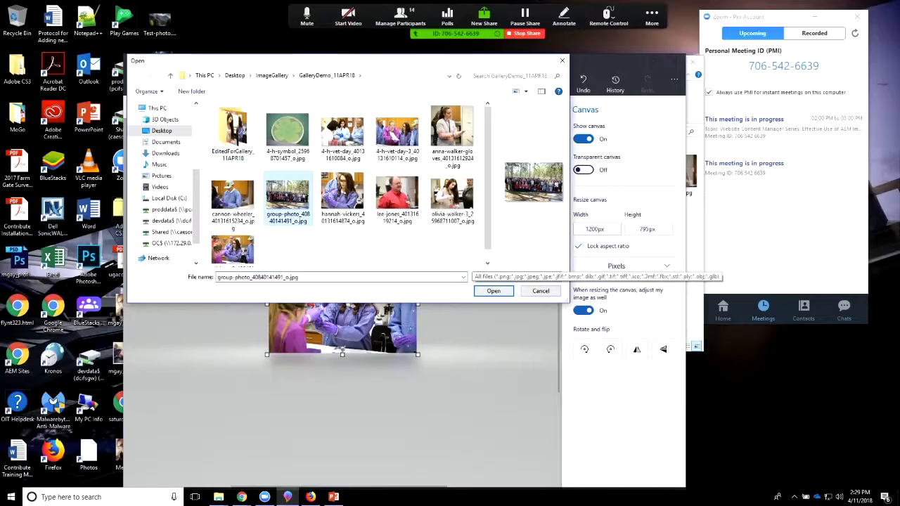
click(272, 75)
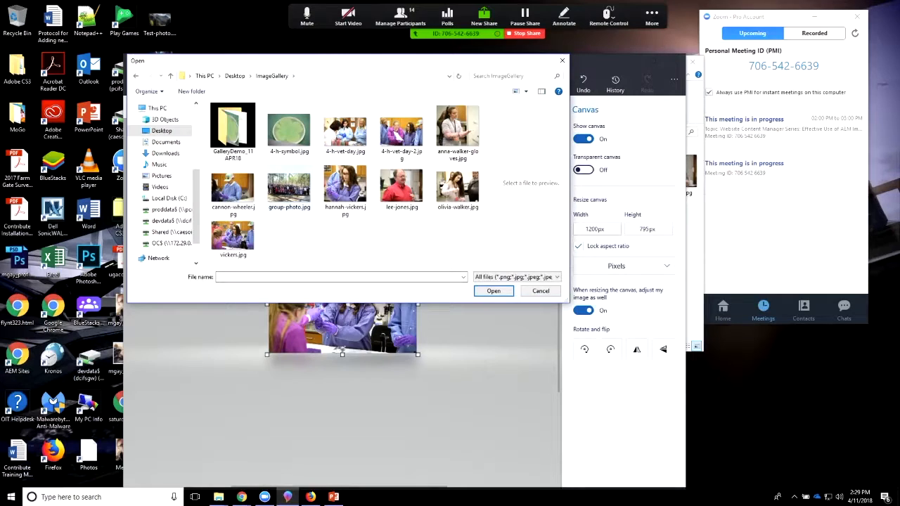
click(288, 194)
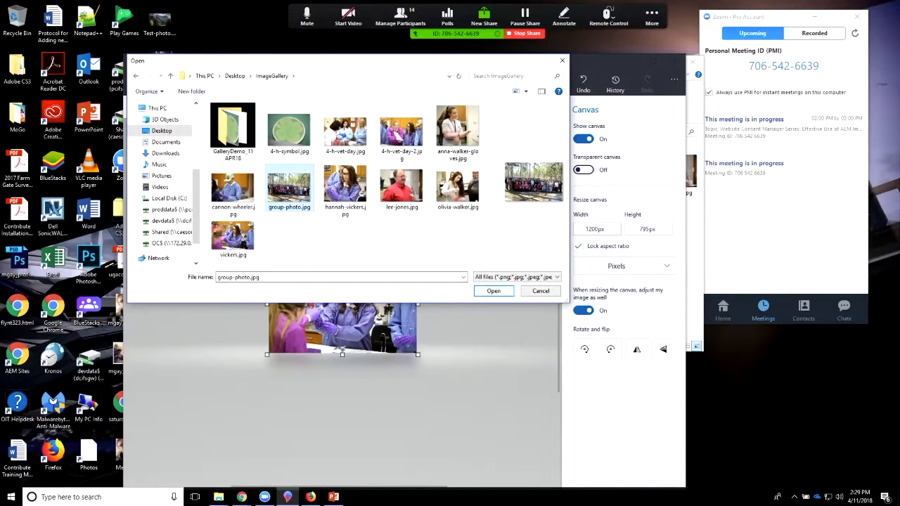
click(493, 290)
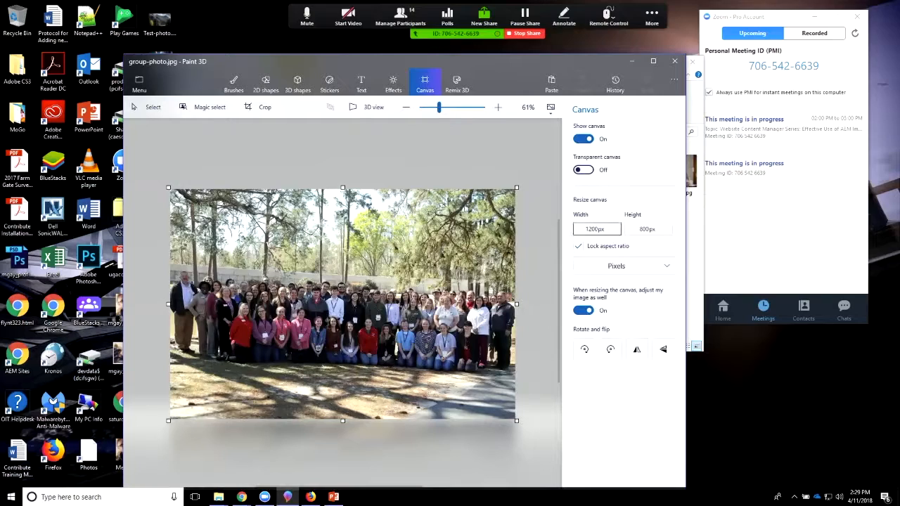
Step: Keep the canvas units in pixels and crop the group photo's upper and lower edges to 1200 x 509 px
click(616, 266)
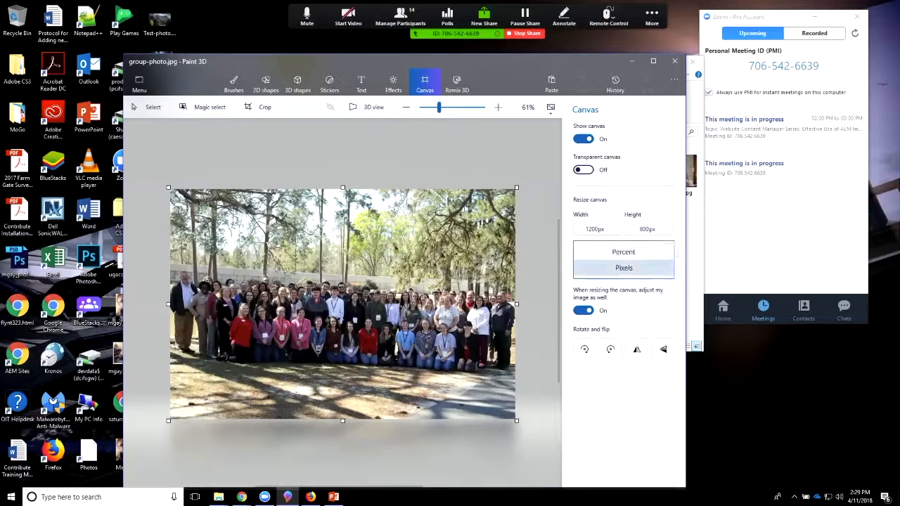
click(623, 268)
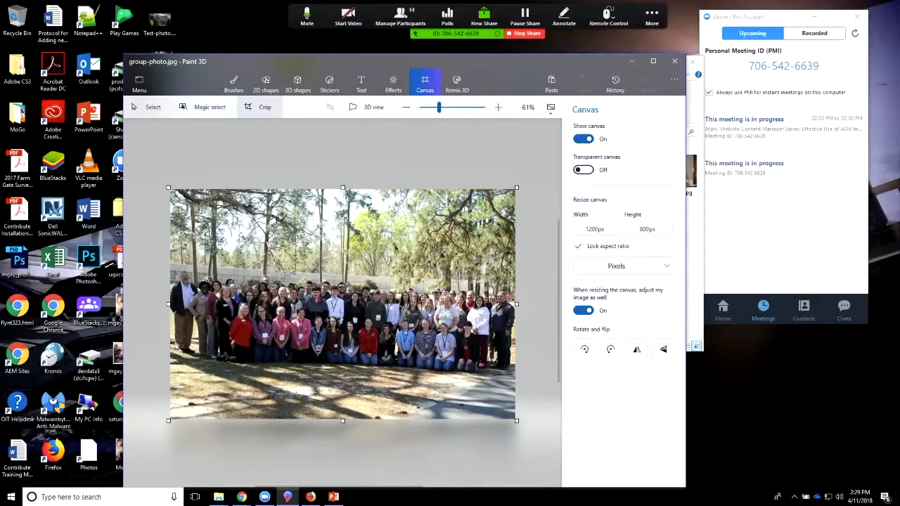
click(260, 107)
drag(341, 189, 341, 240)
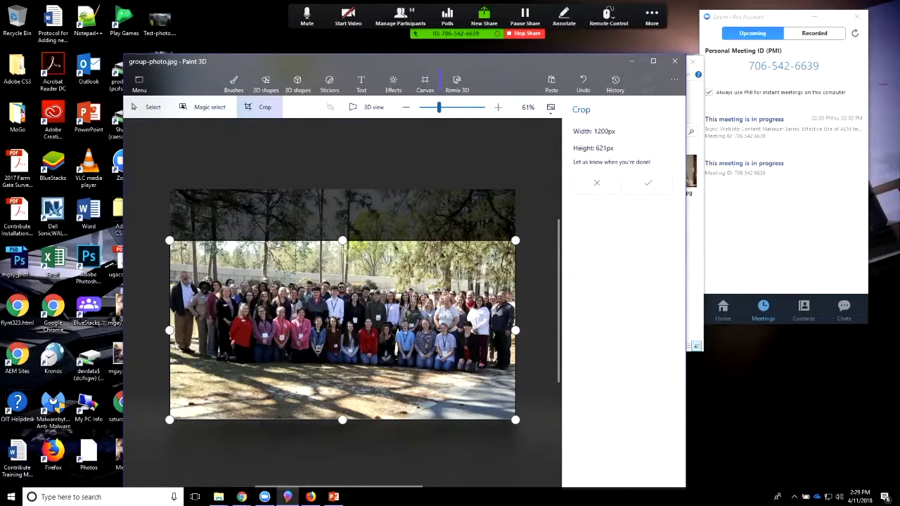
drag(342, 420, 342, 387)
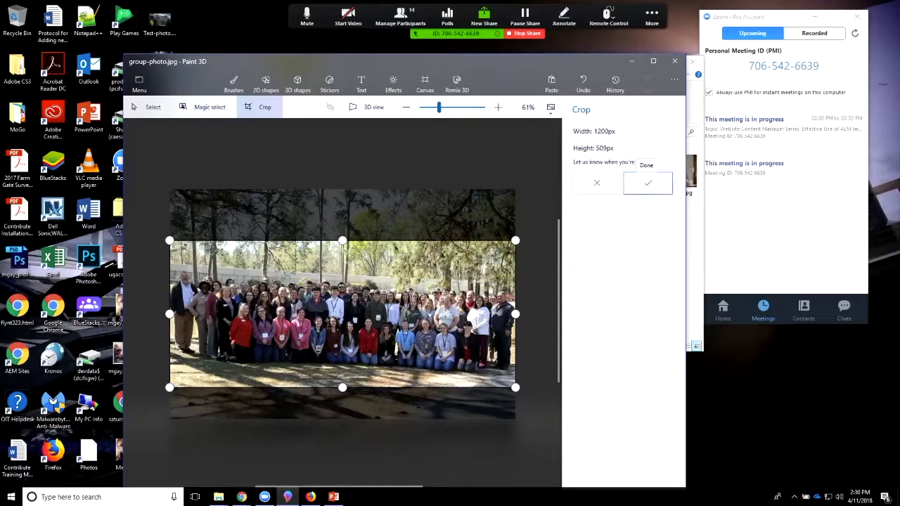
click(647, 182)
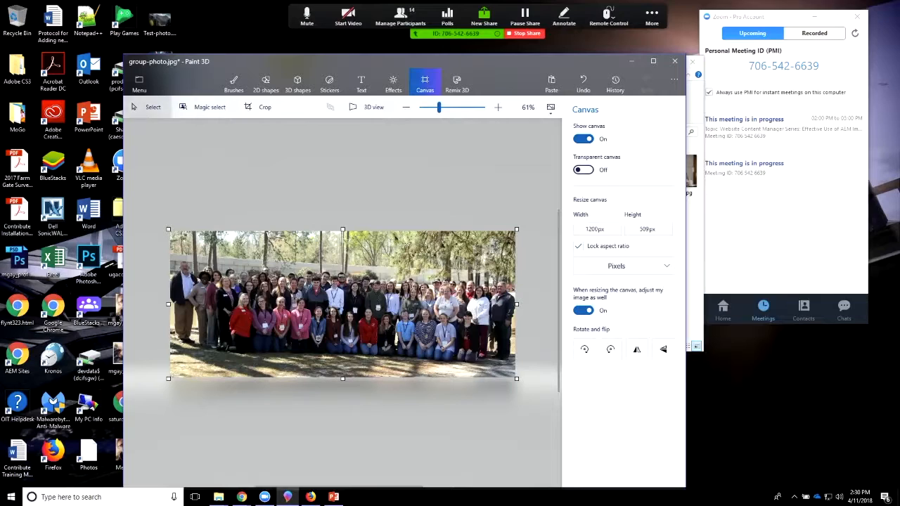
Step: Save the cropped group photo as a 2D JPEG, replacing group-photo.jpg in the EditedForGallery_11APR18 folder
click(139, 83)
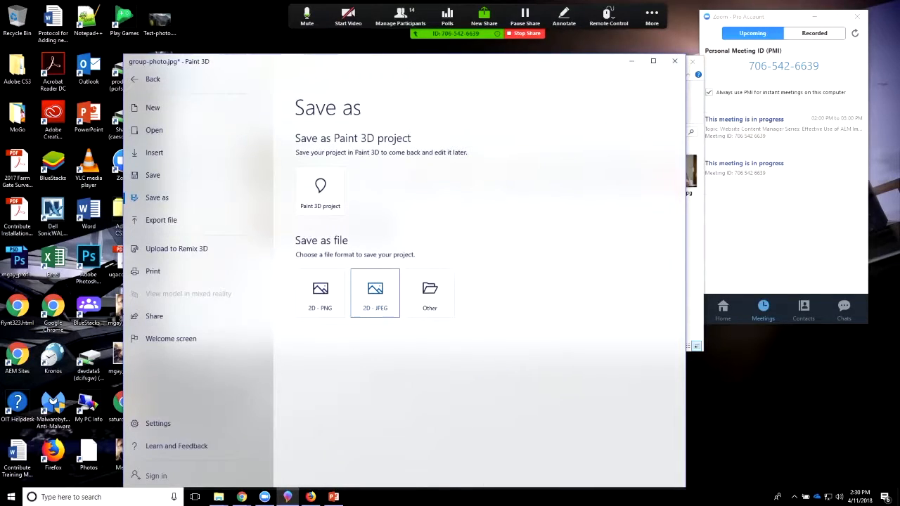
click(374, 295)
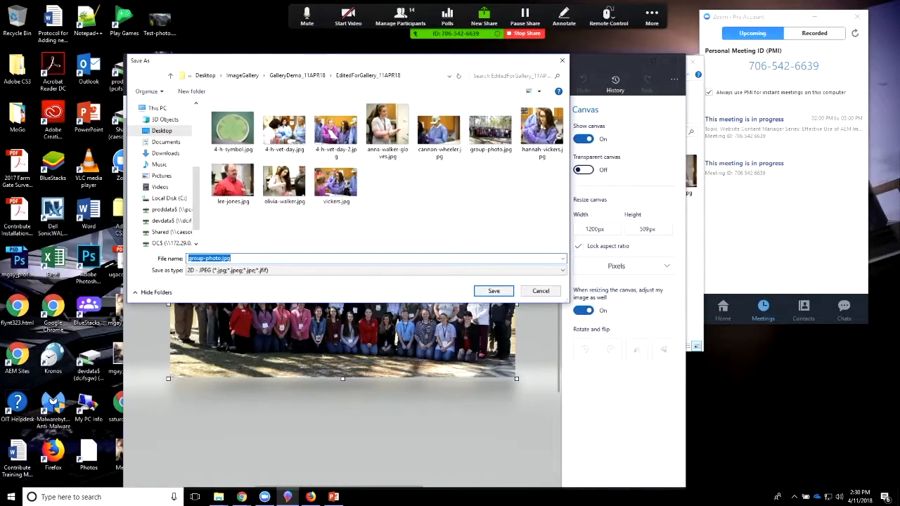
click(490, 131)
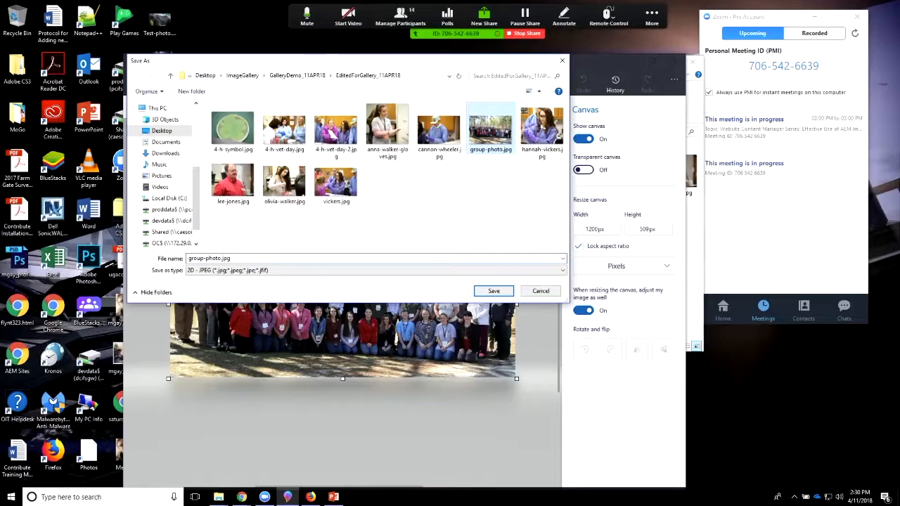
key(Return)
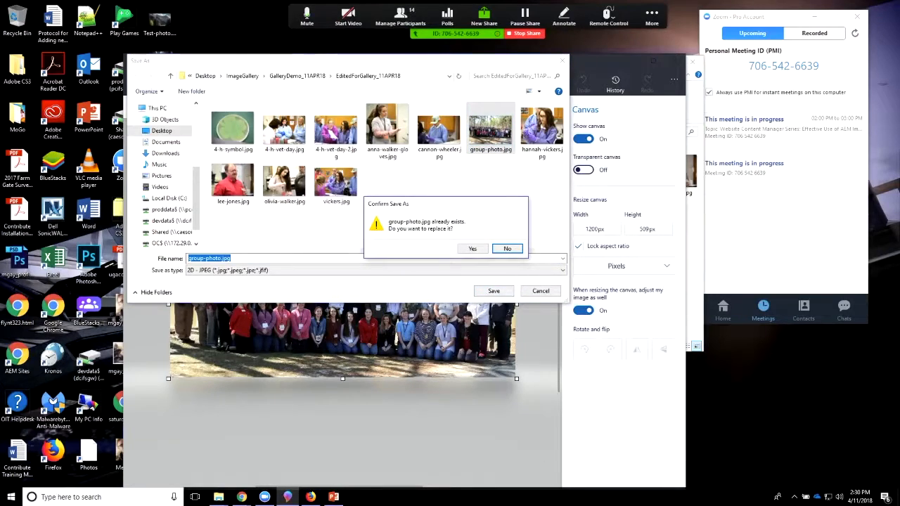
click(472, 249)
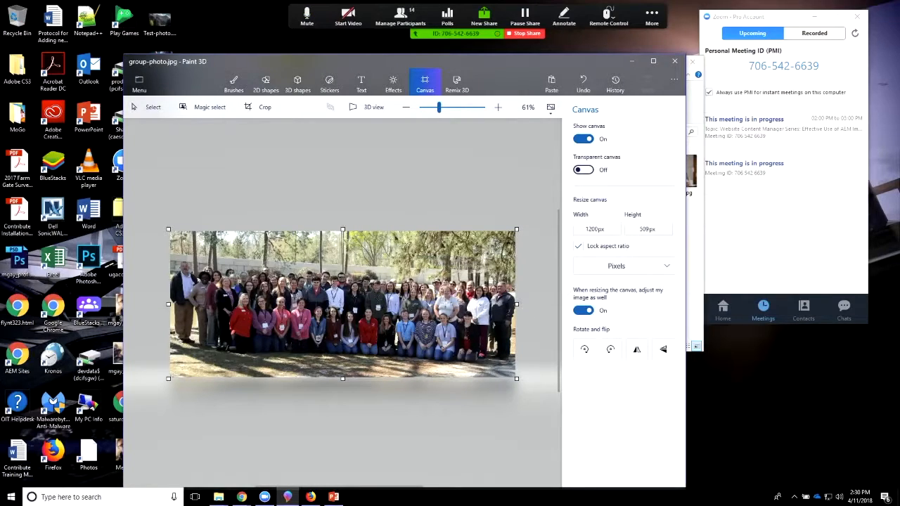
Step: Switch to File Explorer, open EditedForGallery_11APR18 inside GalleryDemo_11APR18, and select group-photo.jpg
key(alt+Tab)
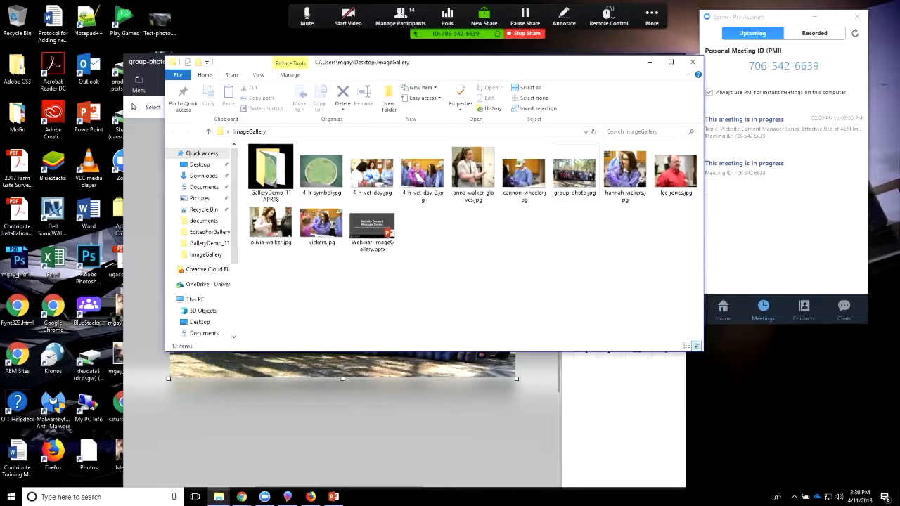
click(270, 175)
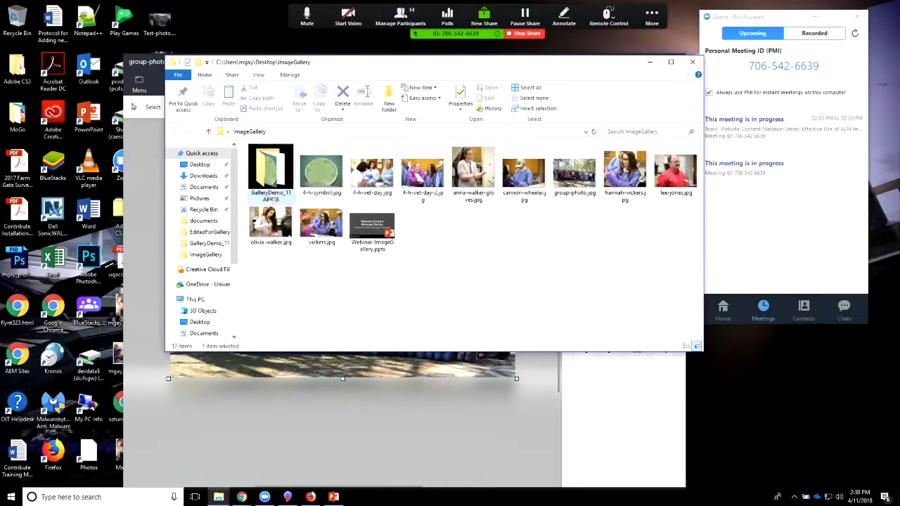
double_click(271, 172)
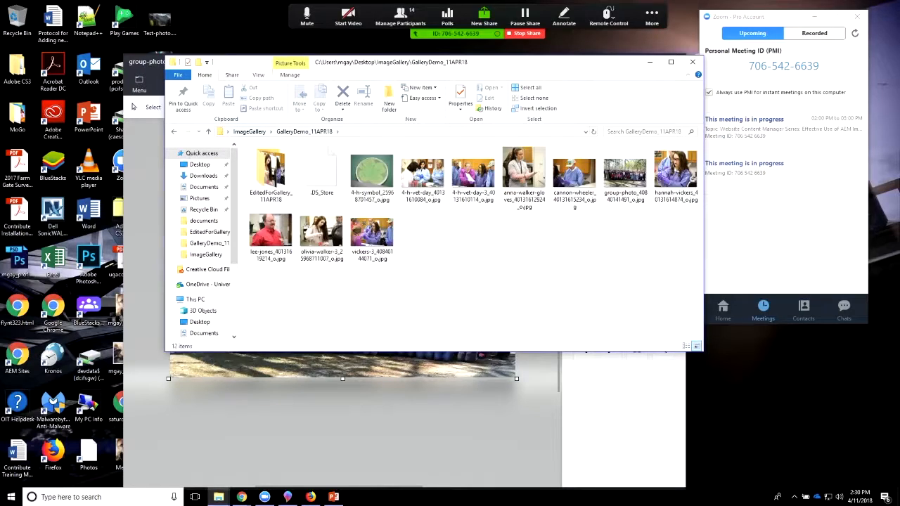
click(250, 131)
click(449, 281)
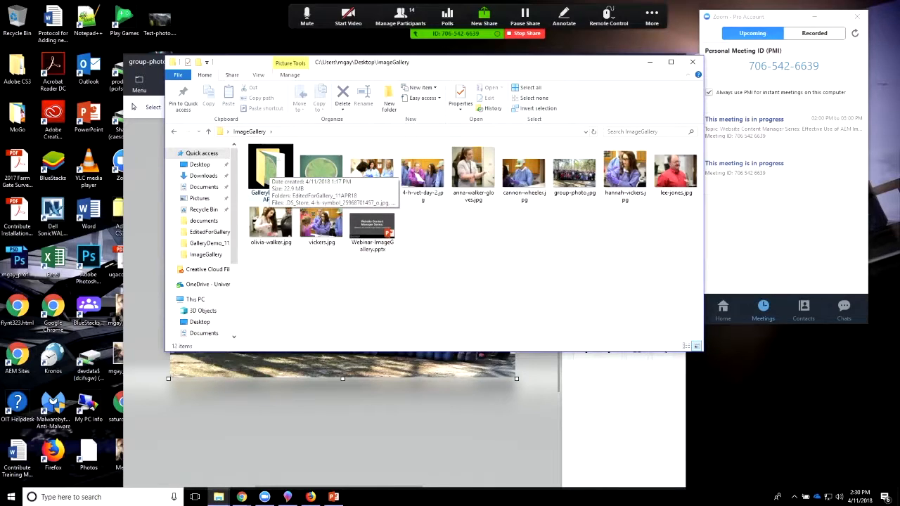
double_click(270, 169)
double_click(270, 168)
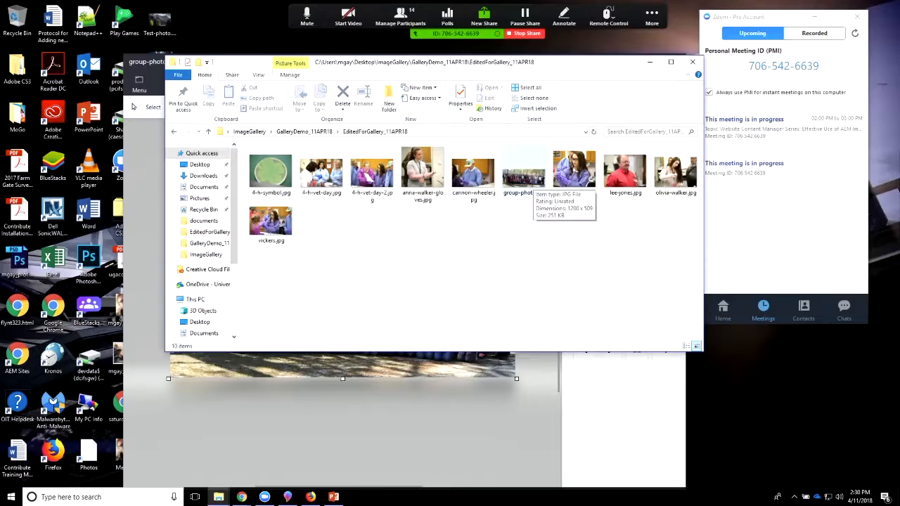
click(522, 181)
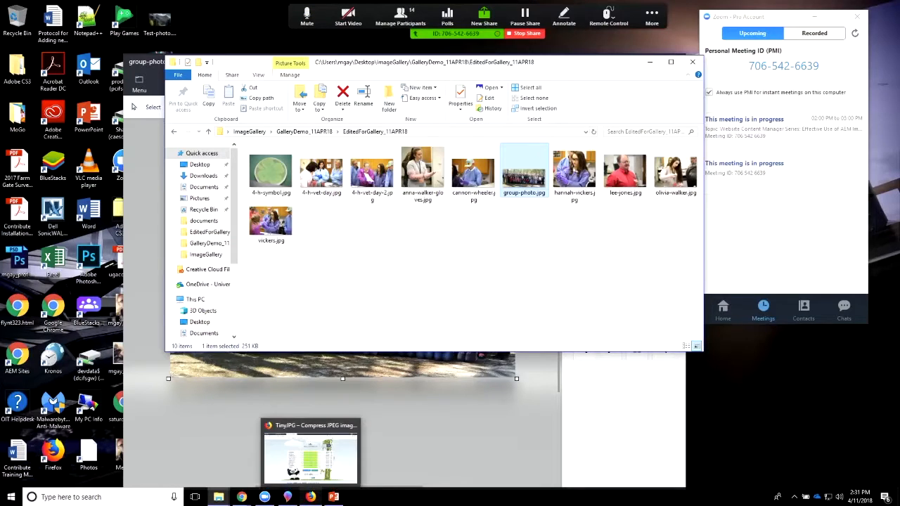
Step: Switch to TinyJPG in Firefox and upload the cropped group-photo.jpg from EditedForGallery_11APR18 for compression
click(310, 497)
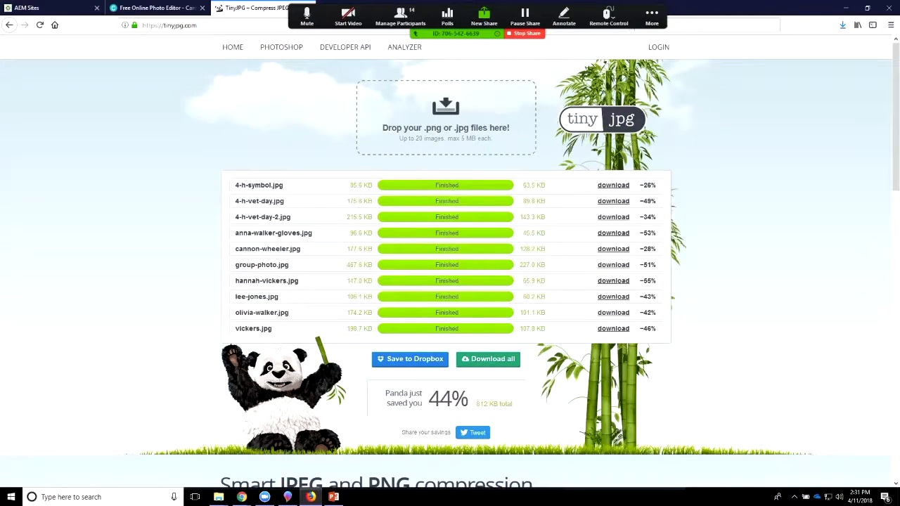
click(445, 118)
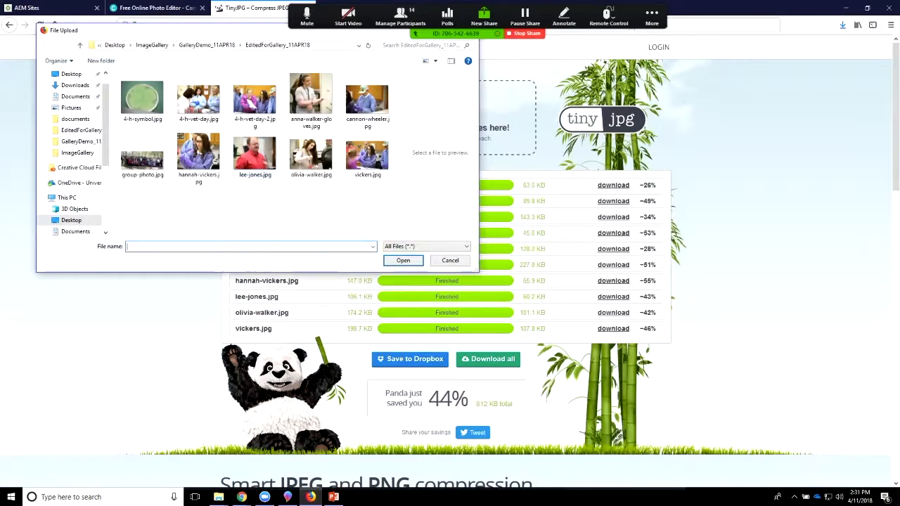
click(142, 158)
drag(142, 159, 516, 117)
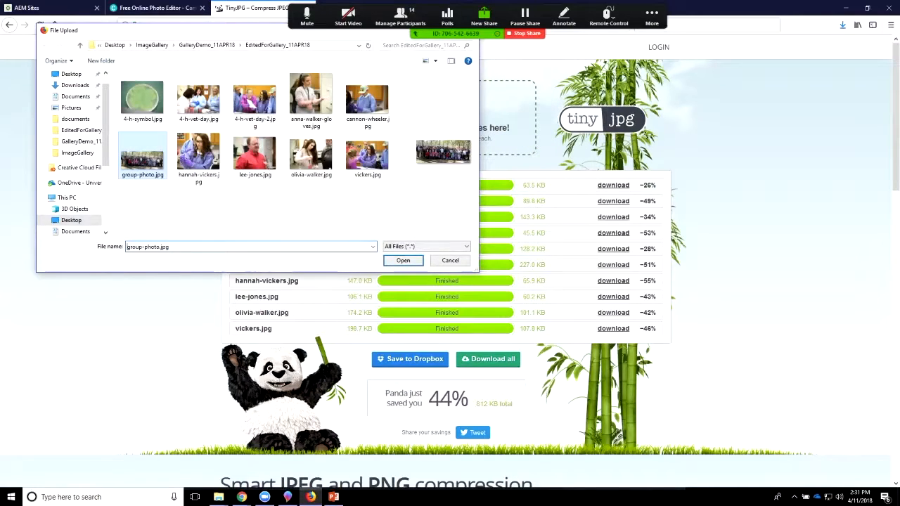
click(403, 260)
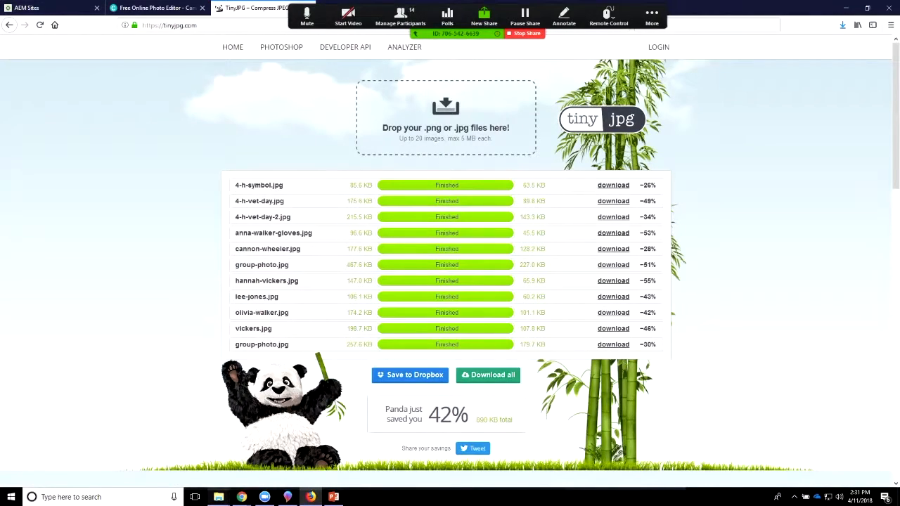
Step: Switch to File Explorer and move group-photo.jpg from EditedForGallery_11APR18 into the ImageGallery folder, replacing the existing file
mouse_move(218, 496)
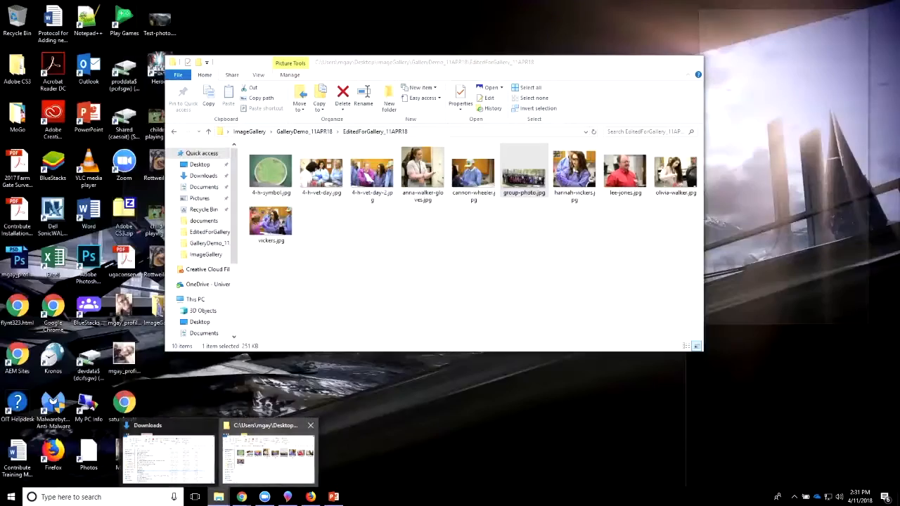
click(267, 457)
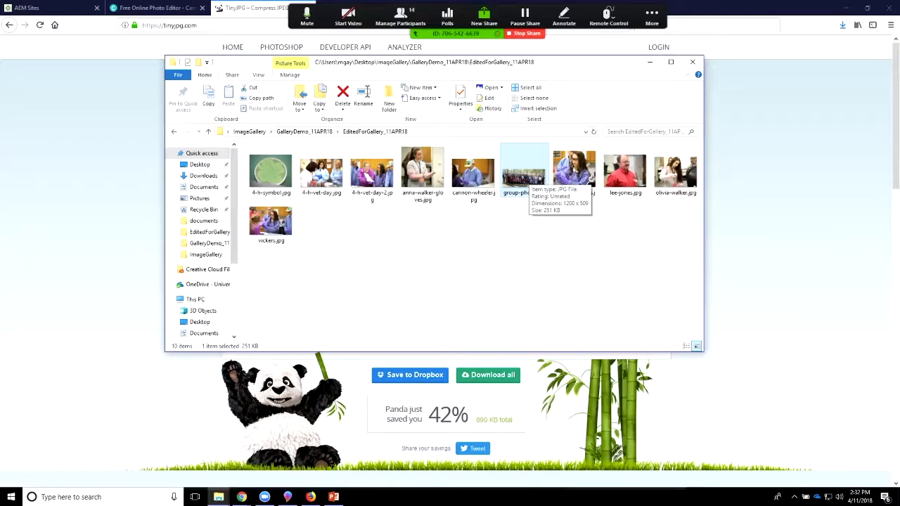
click(524, 261)
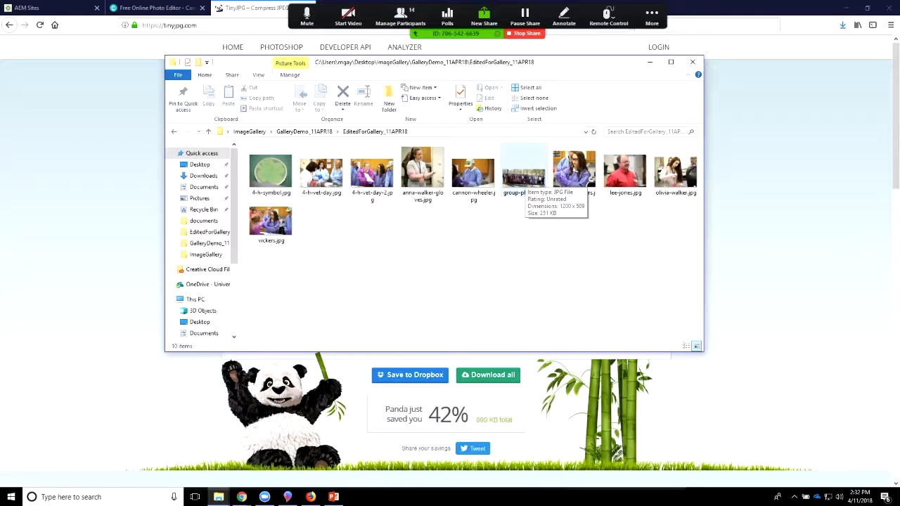
drag(523, 179, 210, 257)
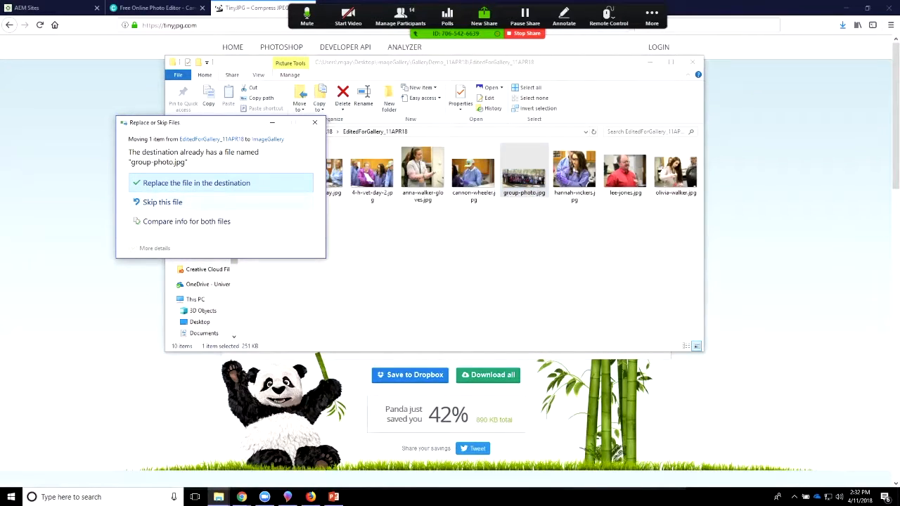
click(196, 183)
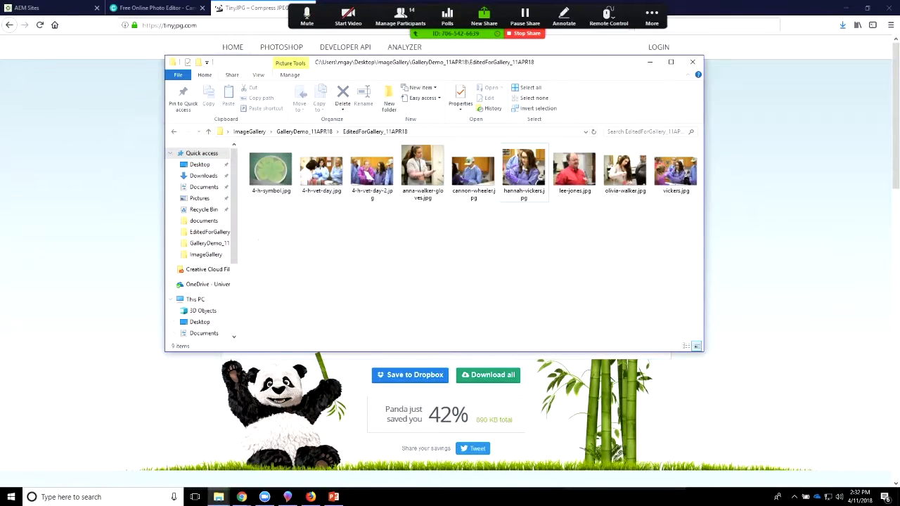
Step: Open the ImageGallery folder, show its files in the Content layout, and check the photos' dimensions and file sizes
click(250, 132)
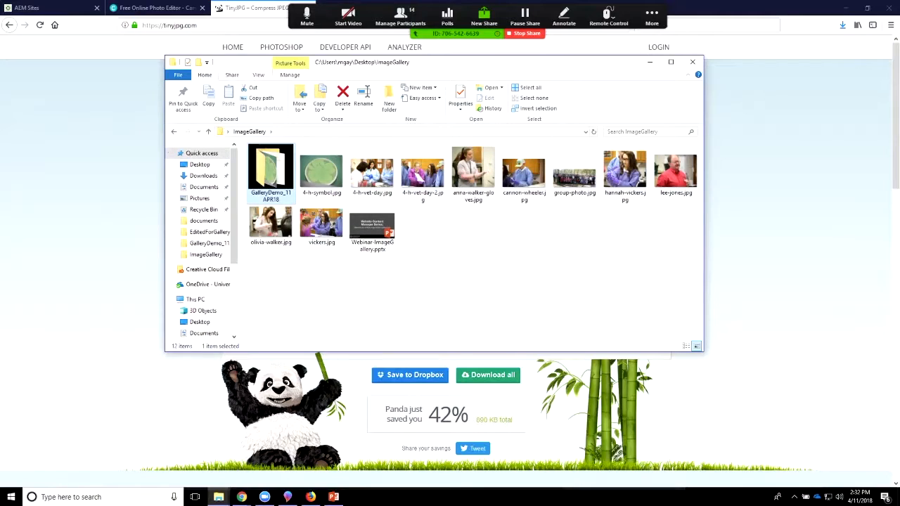
click(322, 224)
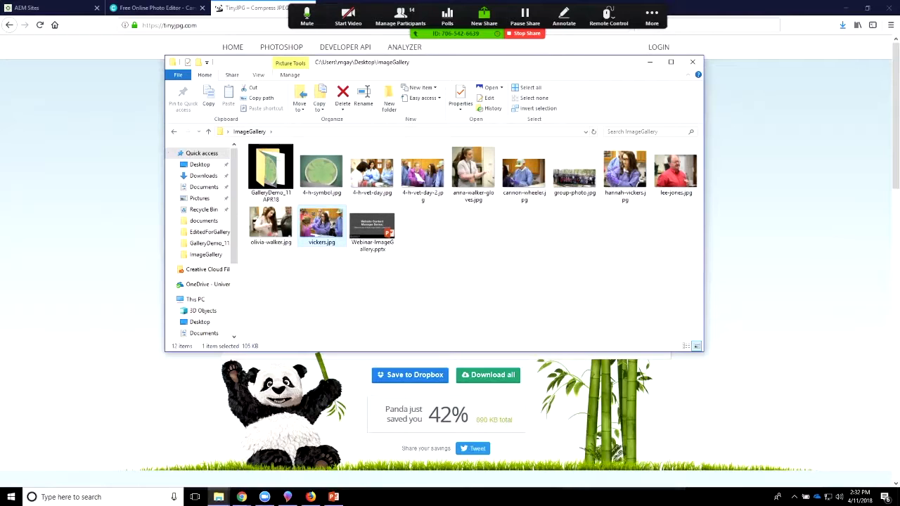
click(258, 75)
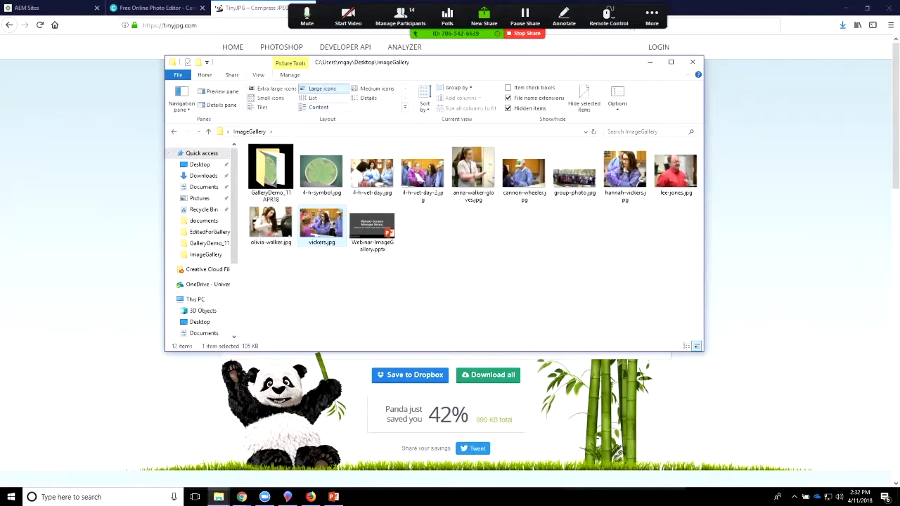
click(318, 108)
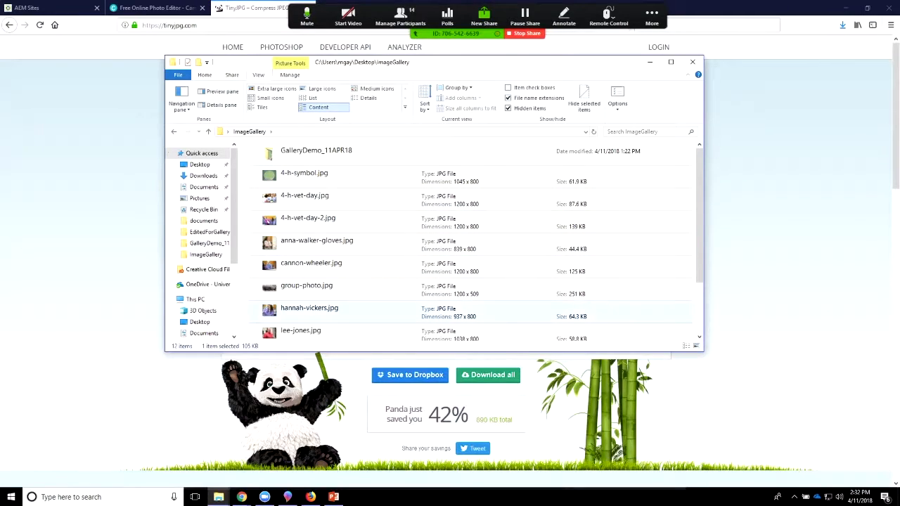
scroll(471, 242, down, 3)
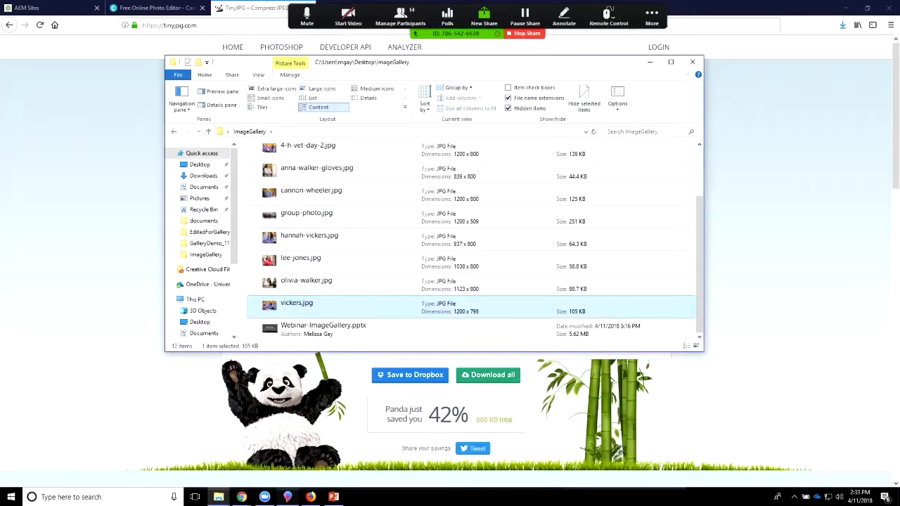
Step: Switch to Paint 3D, look at the mouse view controls for panning and zooming, and close the help box
click(288, 497)
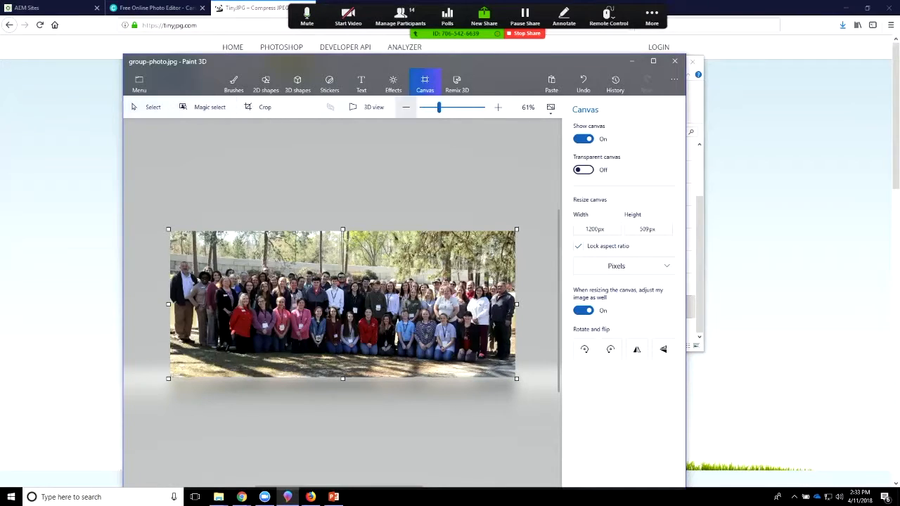
click(550, 106)
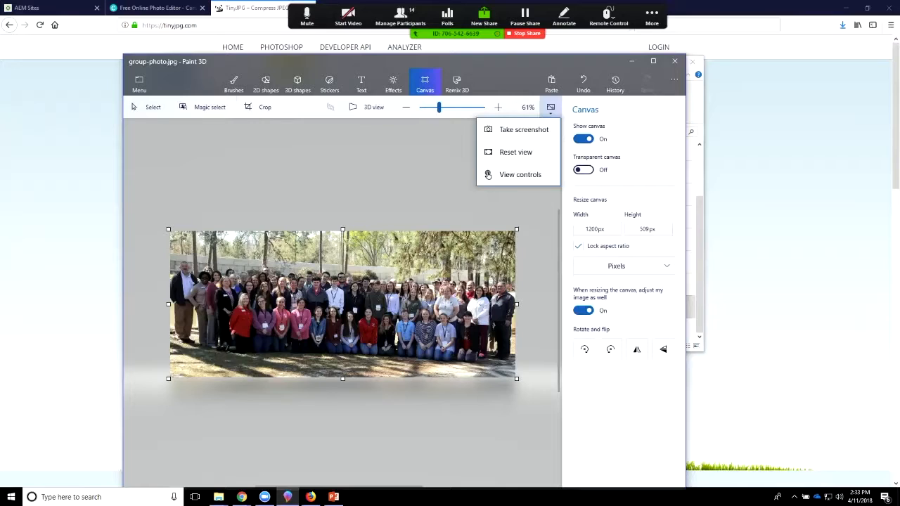
click(488, 175)
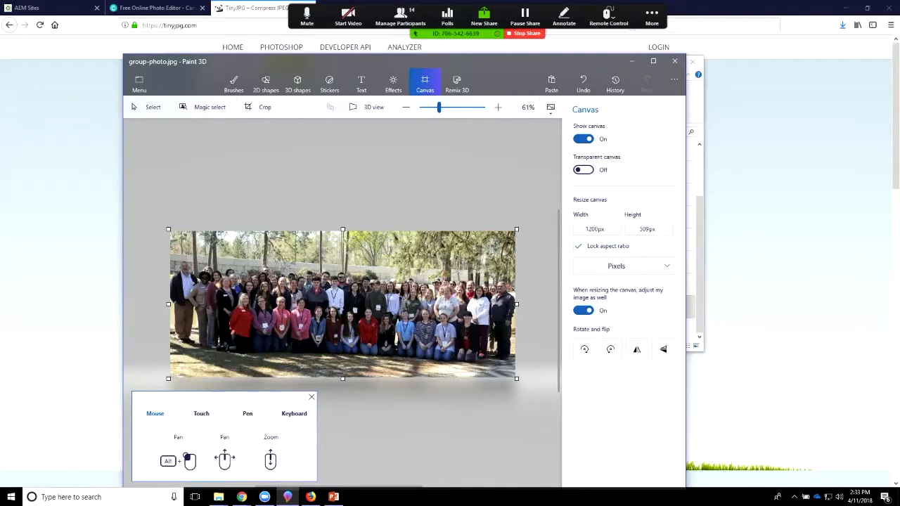
click(311, 397)
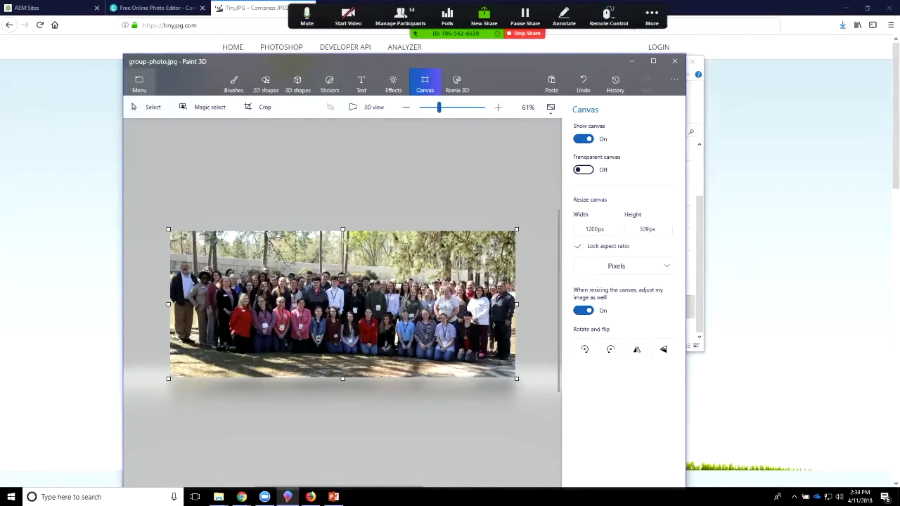
click(140, 83)
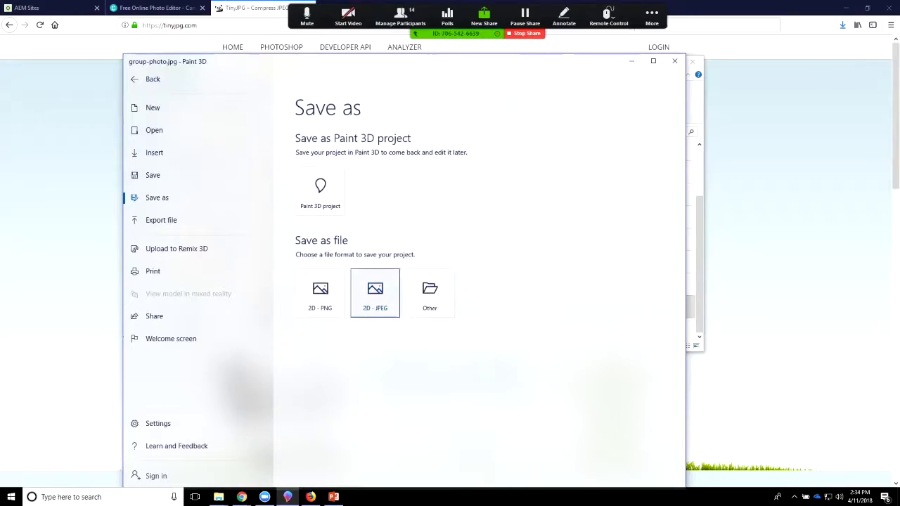
click(375, 296)
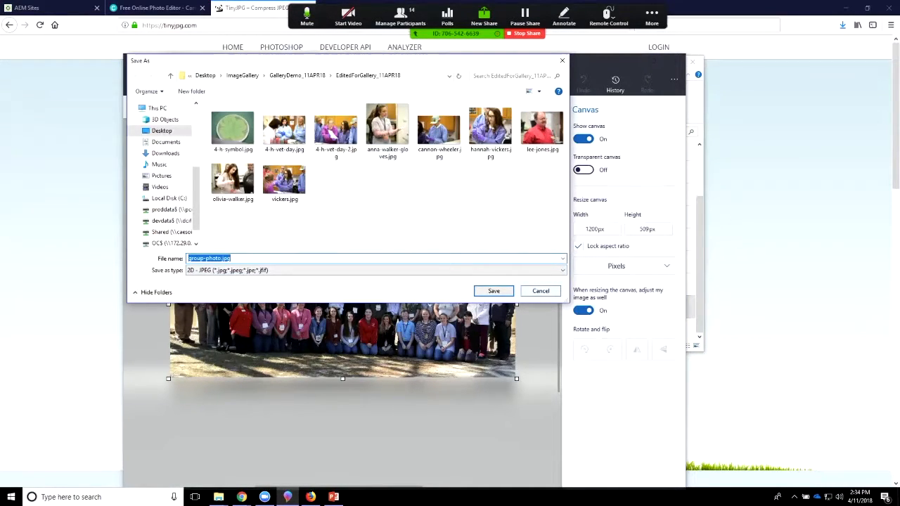
click(540, 291)
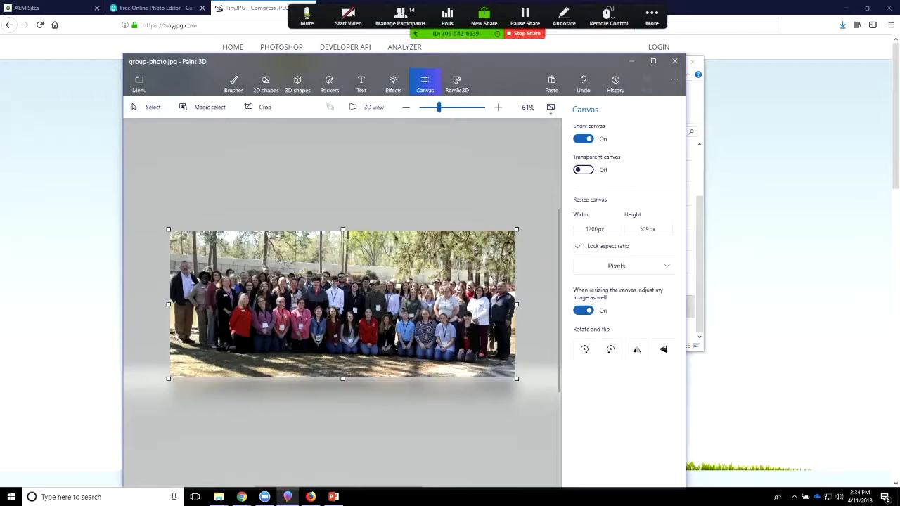
Step: Switch to Firefox, go to the AEM Sites page, open the Extension site's page for editing, and reload it
key(alt+Tab)
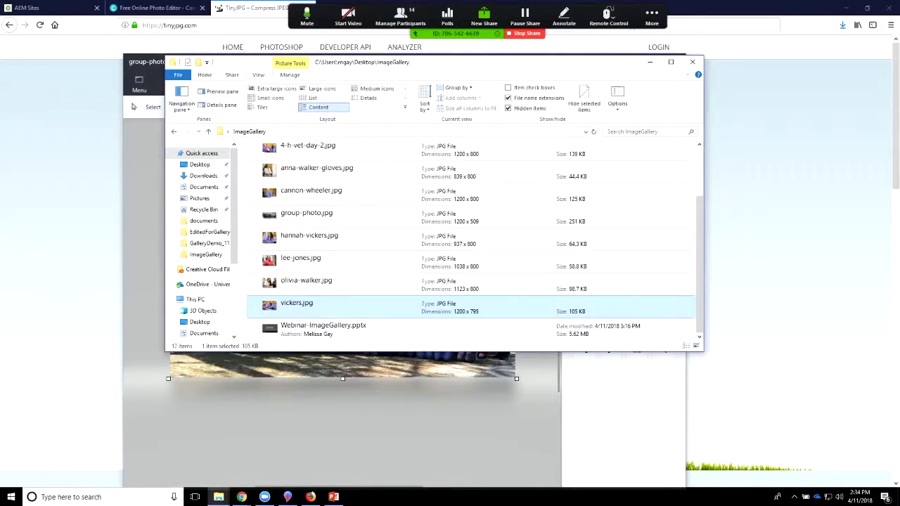
key(alt+Tab)
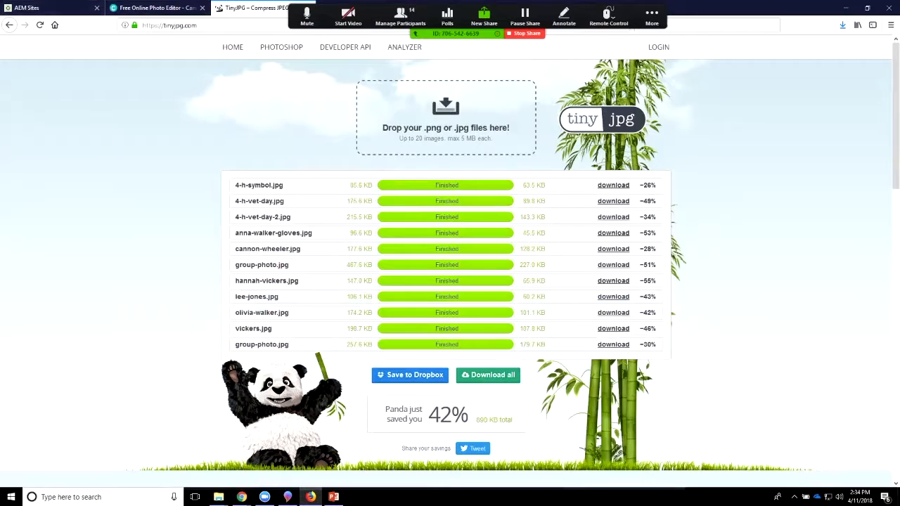
click(56, 9)
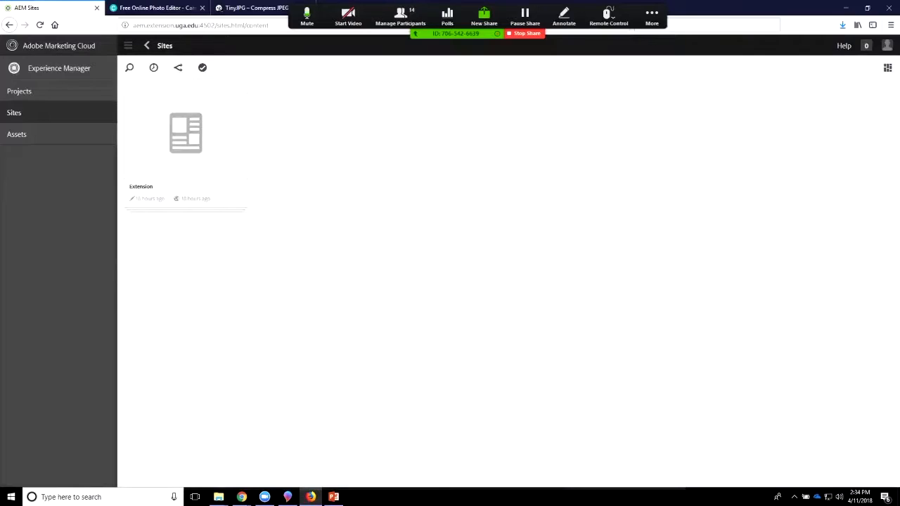
mouse_move(186, 137)
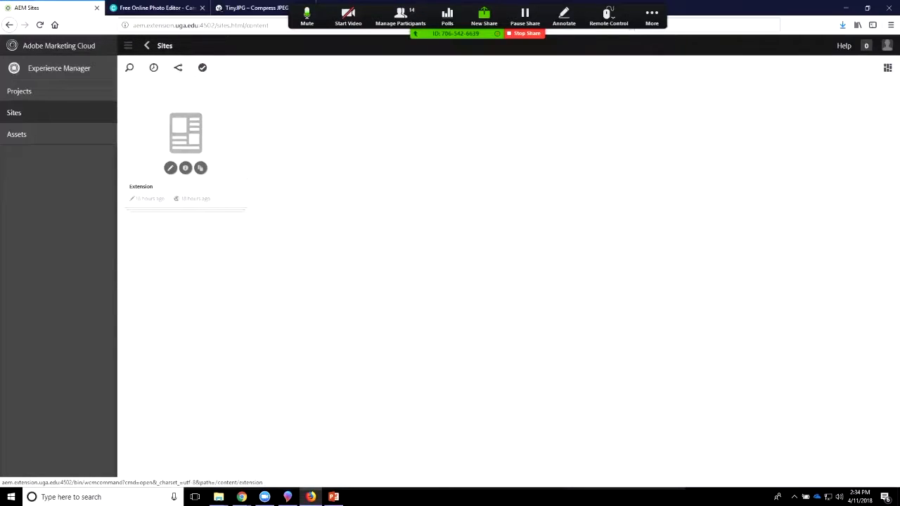
click(170, 168)
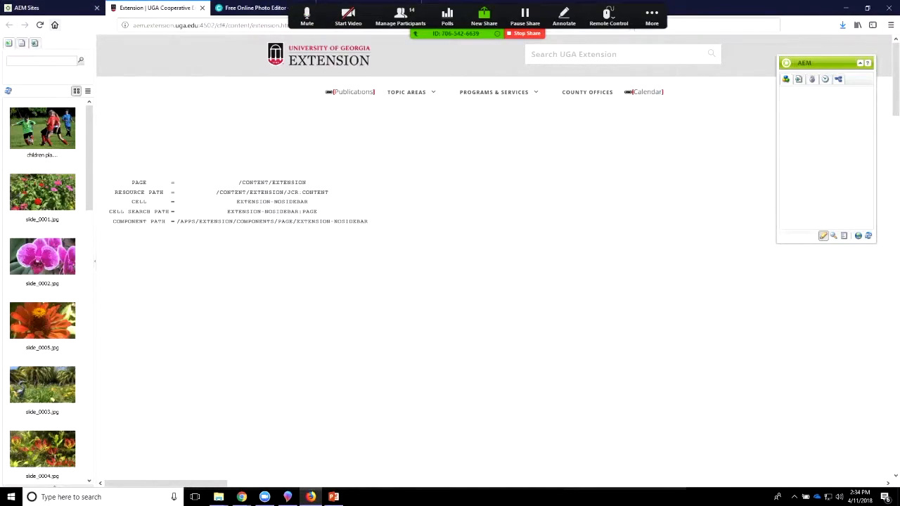
click(40, 25)
Step: Minimise the Zoom meetings window, open the meeting's group chat, read back through the messages, and close the chat
key(alt+Tab)
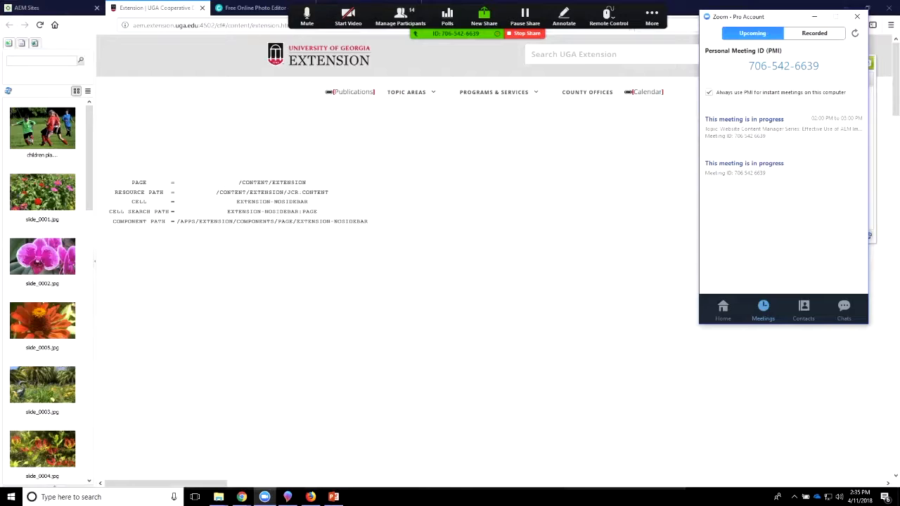
click(814, 16)
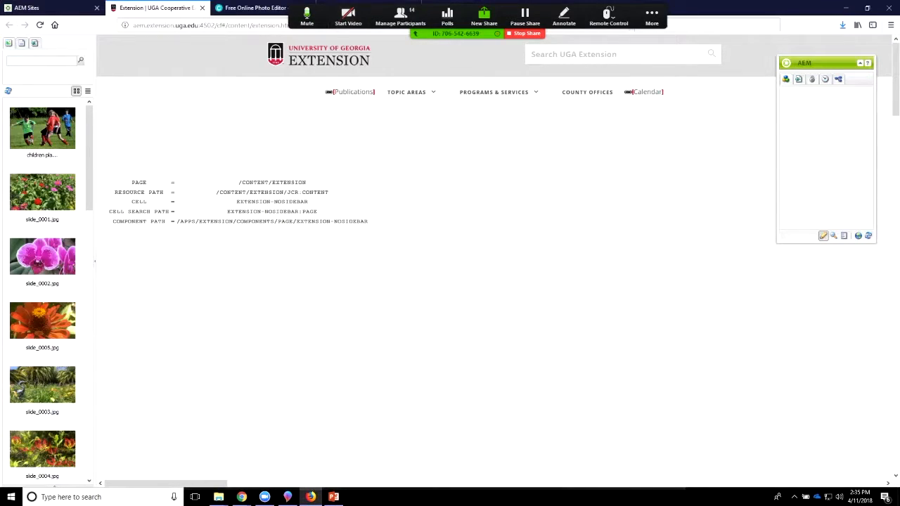
click(652, 17)
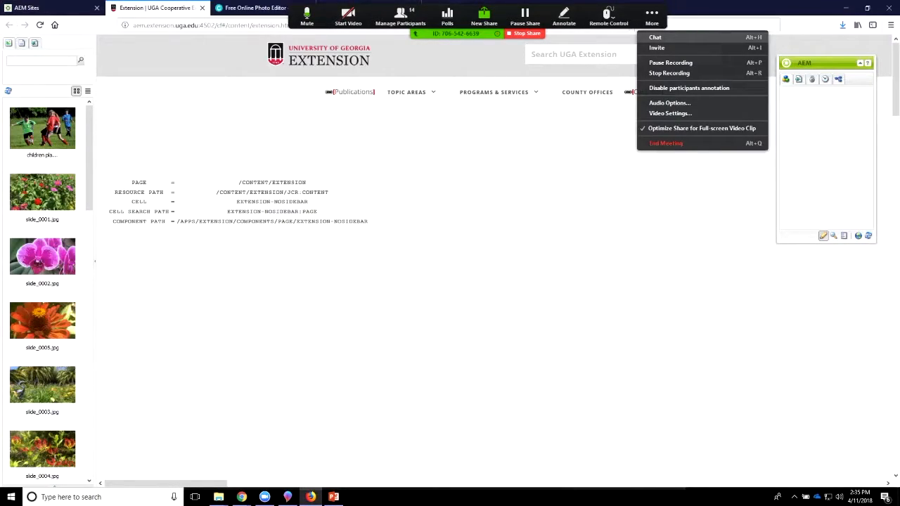
click(655, 37)
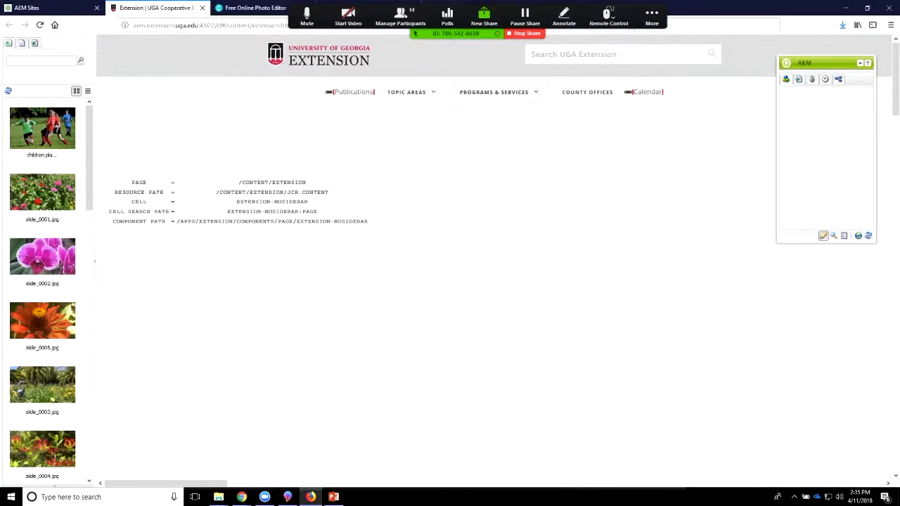
click(652, 17)
click(655, 37)
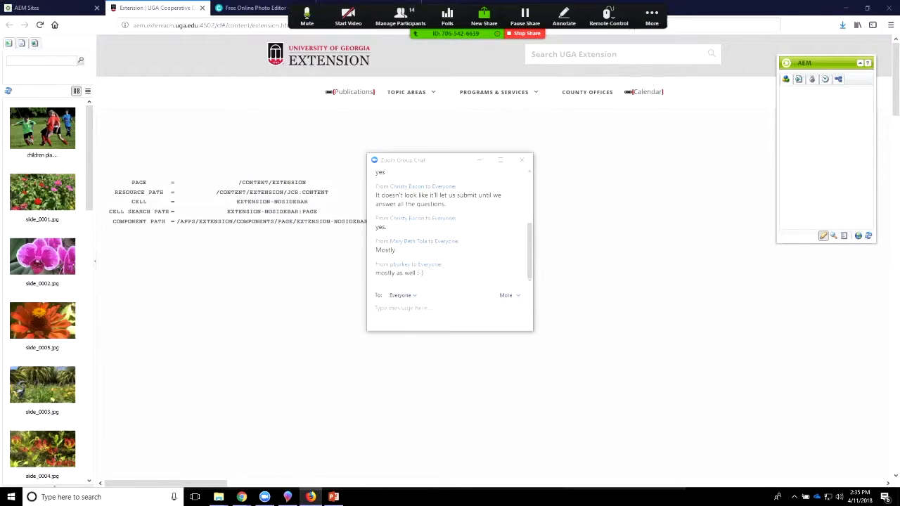
scroll(449, 225, up, 5)
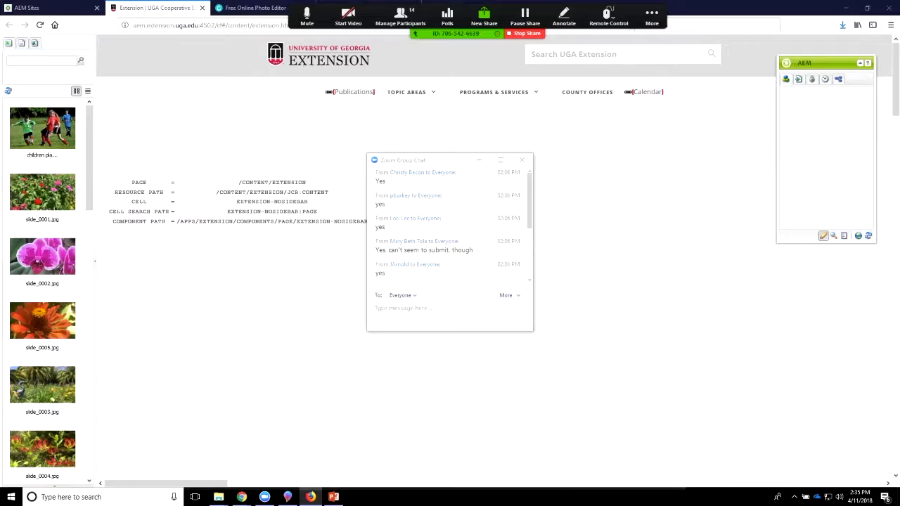
click(403, 308)
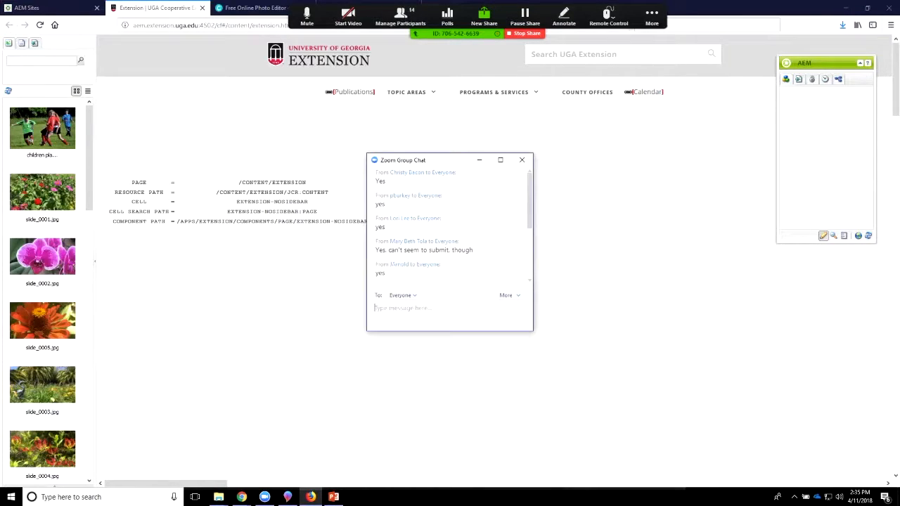
key(alt+F4)
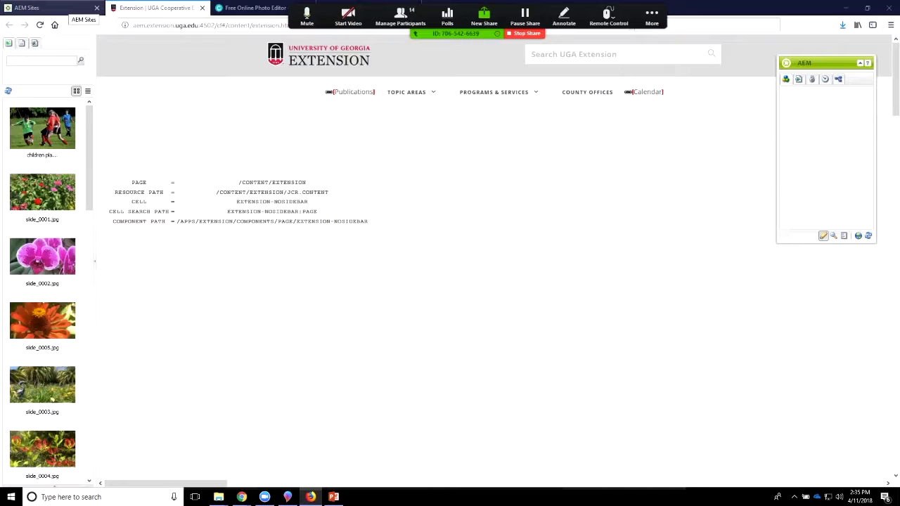
click(70, 9)
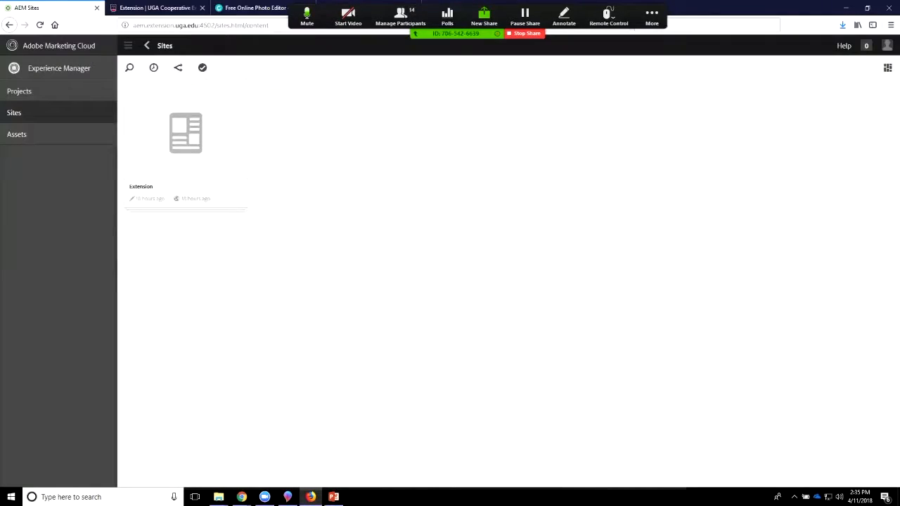
click(151, 8)
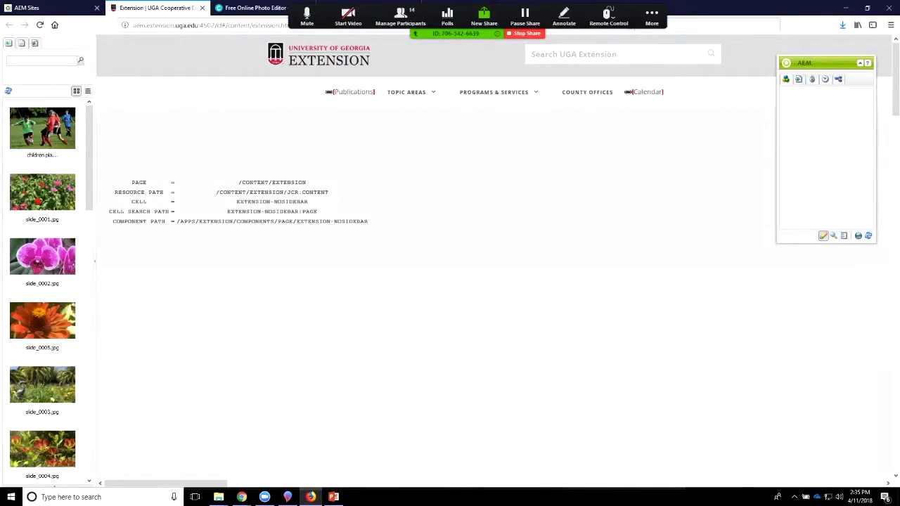
click(42, 8)
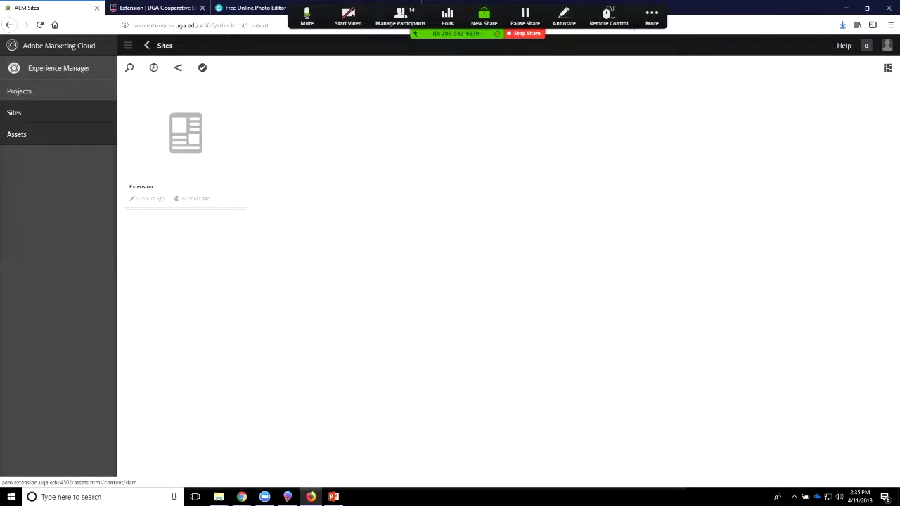
click(155, 8)
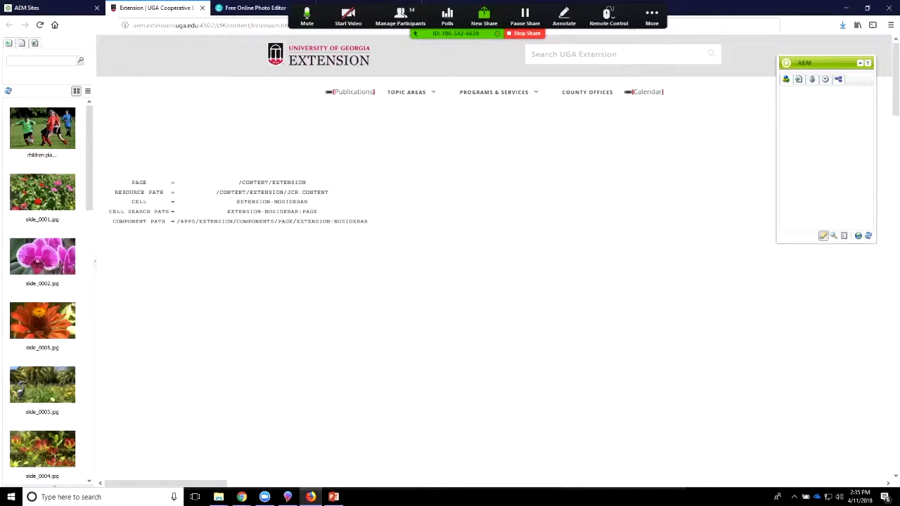
Step: Return to the AEM Sites page and open Assets > extension-county-offices > Jarret County > images
click(42, 7)
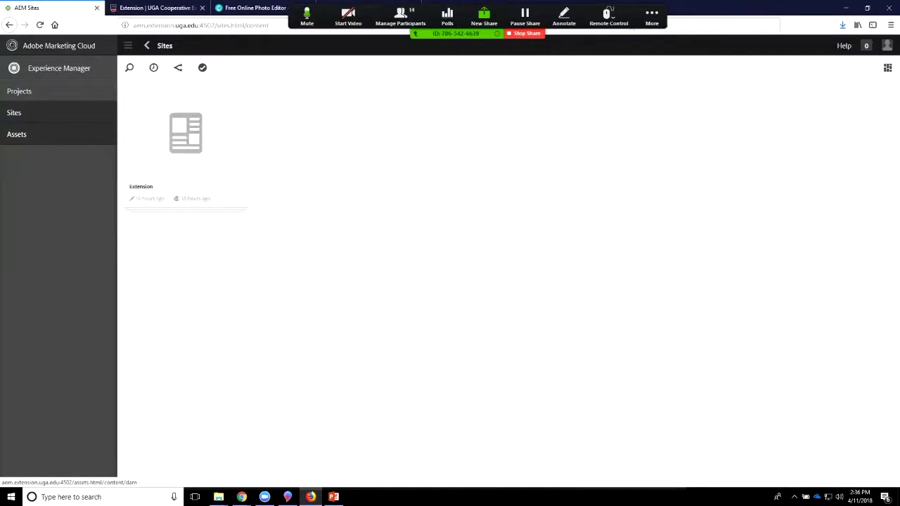
click(17, 135)
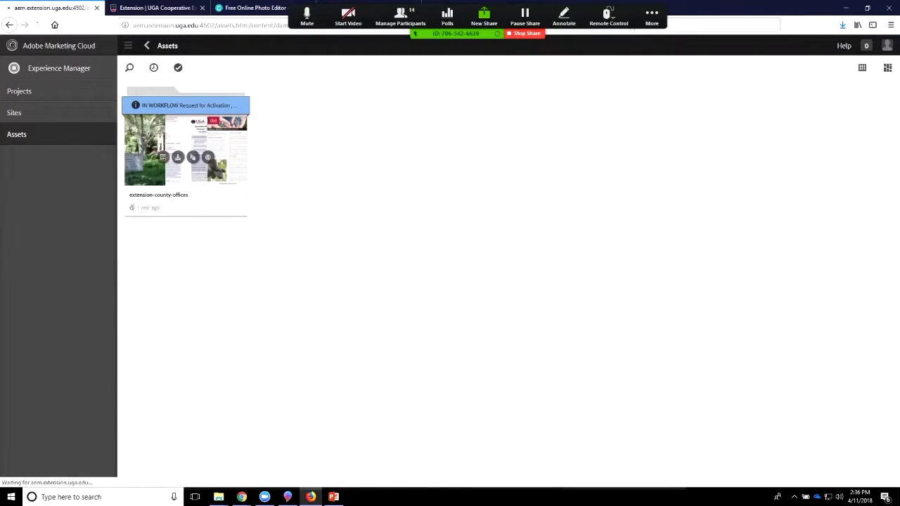
click(151, 151)
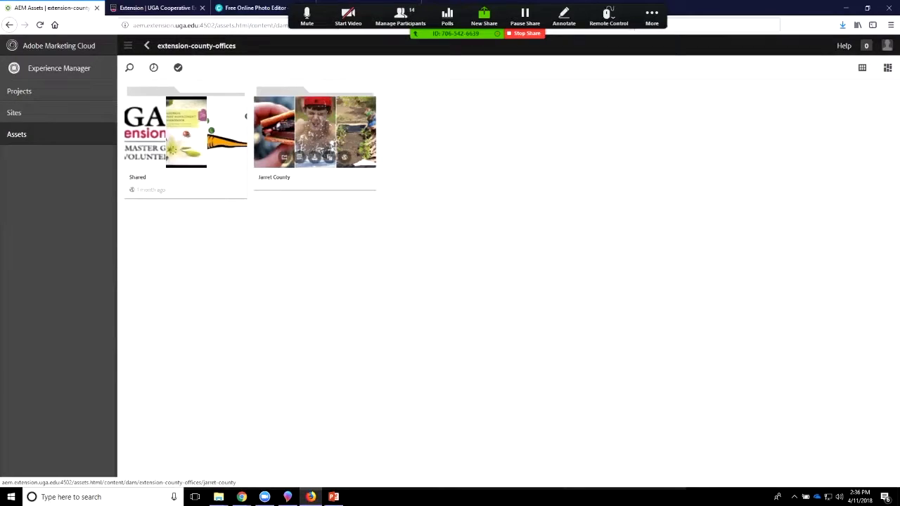
click(314, 137)
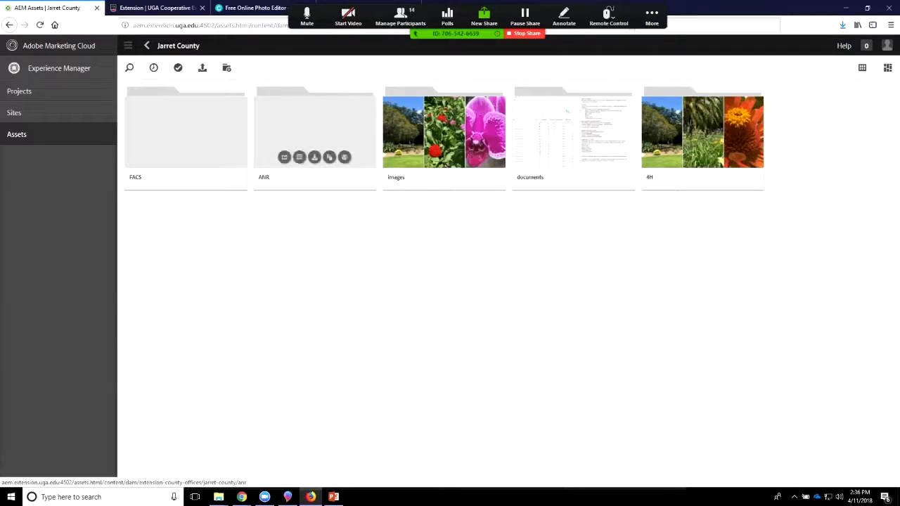
click(444, 134)
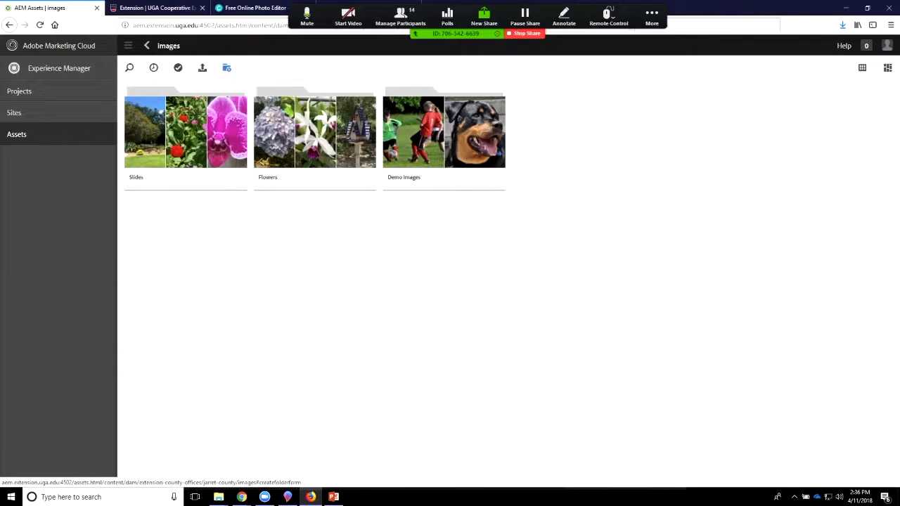
Step: Create an orderable folder titled GalleryDemo_11APR18 inside the Jarret County images folder
click(227, 68)
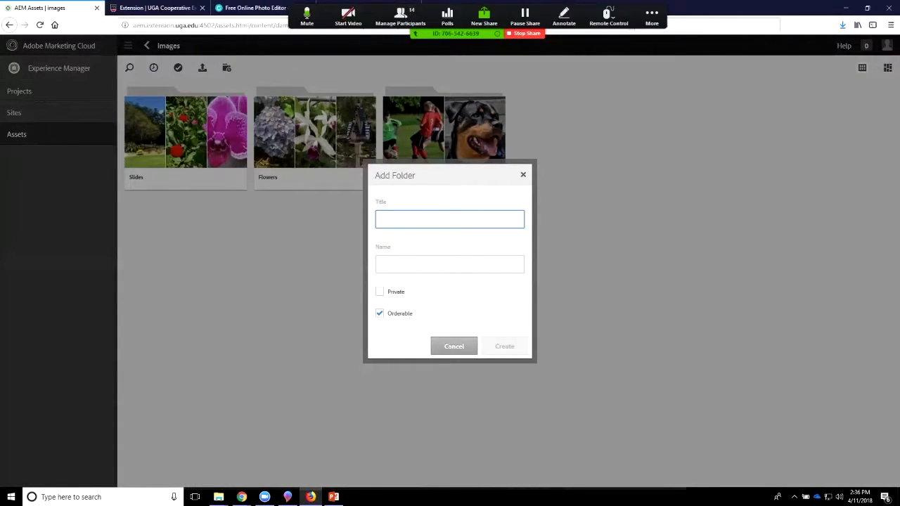
key(XF86AudioRaiseVolume)
text(Ga)
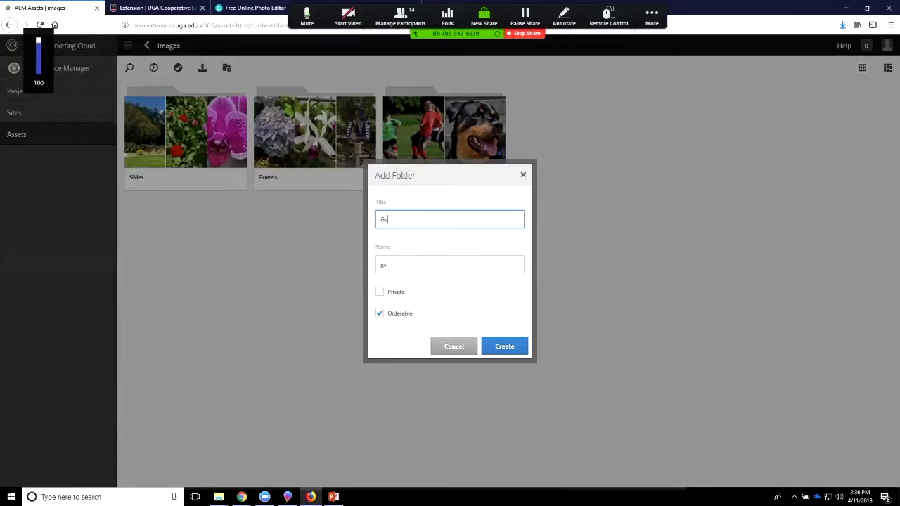
text(llery)
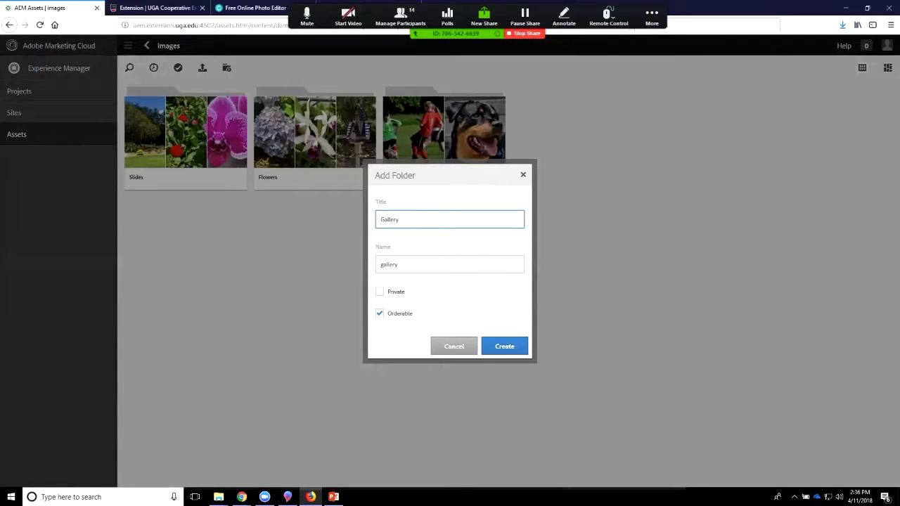
text(Demo_)
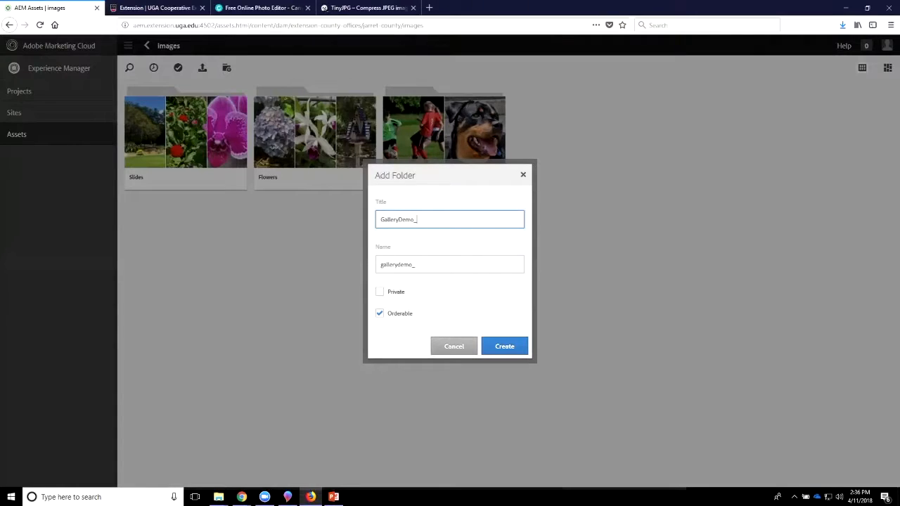
text(APR)
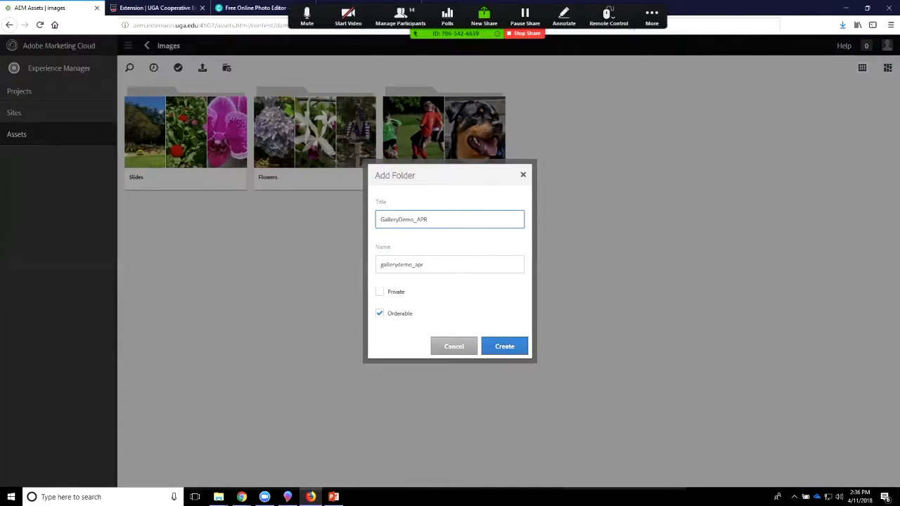
key(BackSpace)
key(BackSpace)
text(11APR18)
key(Return)
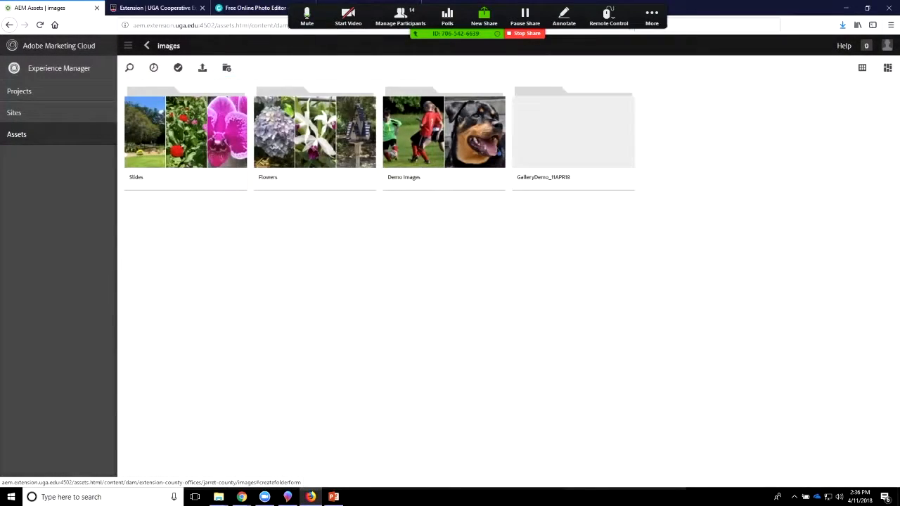
Step: Open the GalleryDemo_11APR18 asset folder, start a file upload, and browse to the ImageGallery folder on the Desktop
click(573, 130)
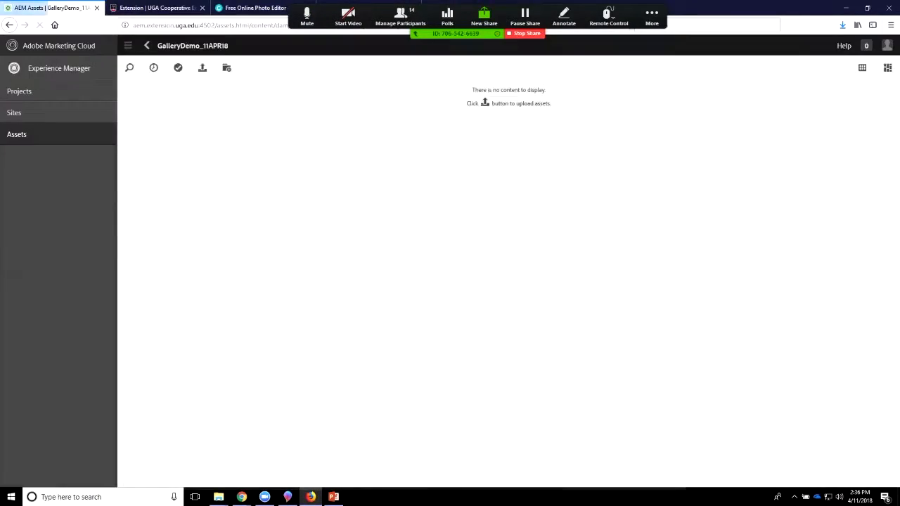
click(202, 68)
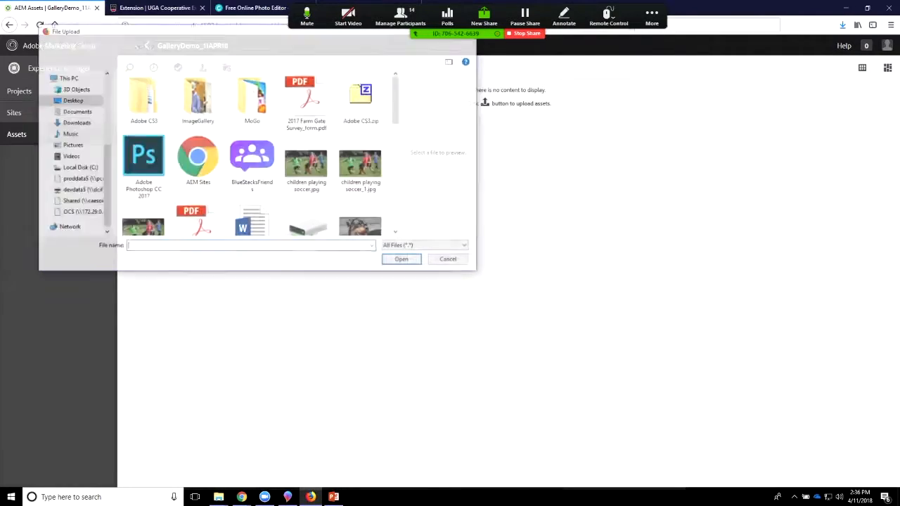
click(198, 99)
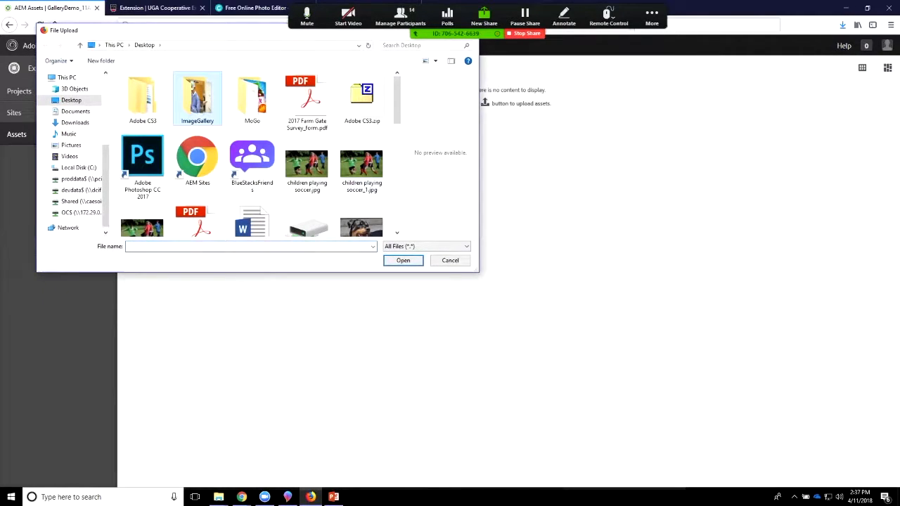
click(403, 260)
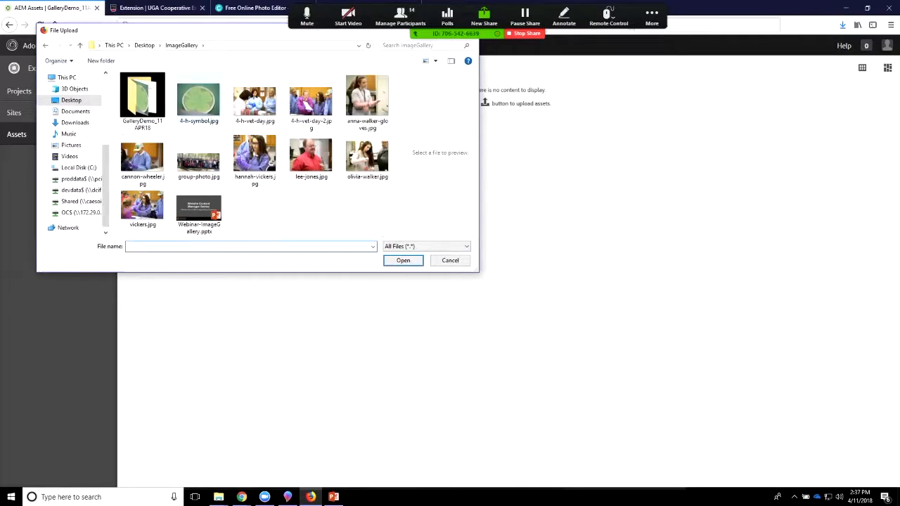
Step: Select all ten JPG photos in ImageGallery, leaving out the subfolder and the PowerPoint file, and upload them to GalleryDemo_11APR18
click(199, 100)
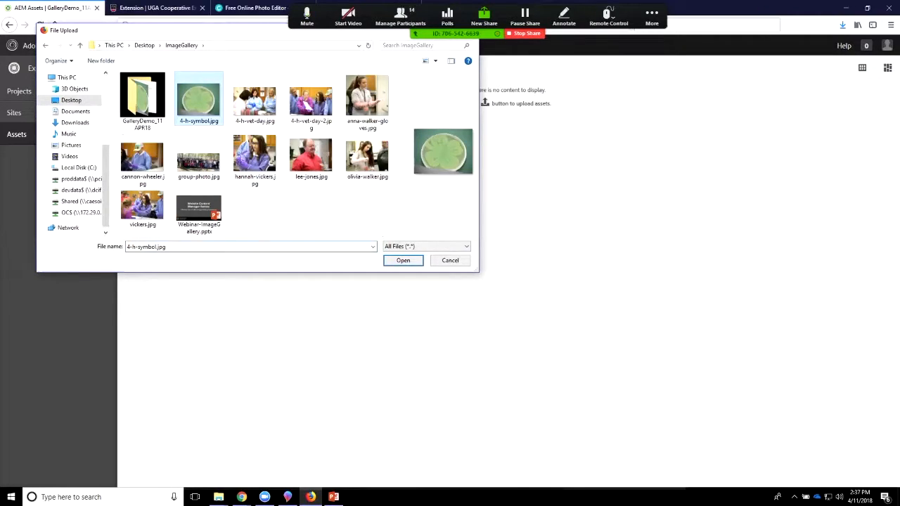
ctrl+click(255, 101)
ctrl+click(312, 101)
ctrl+click(368, 99)
ctrl+click(368, 156)
ctrl+click(311, 157)
ctrl+click(255, 155)
ctrl+click(199, 162)
ctrl+click(142, 159)
ctrl+click(143, 207)
click(403, 260)
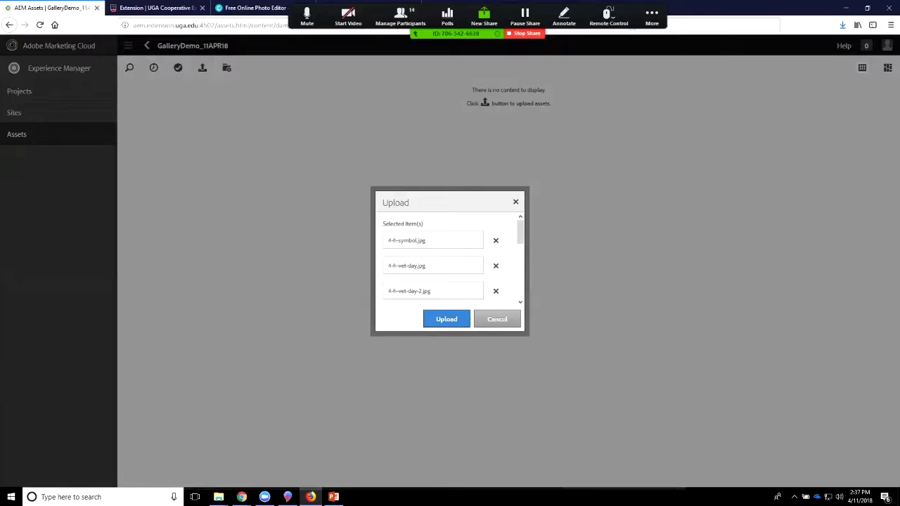
click(446, 319)
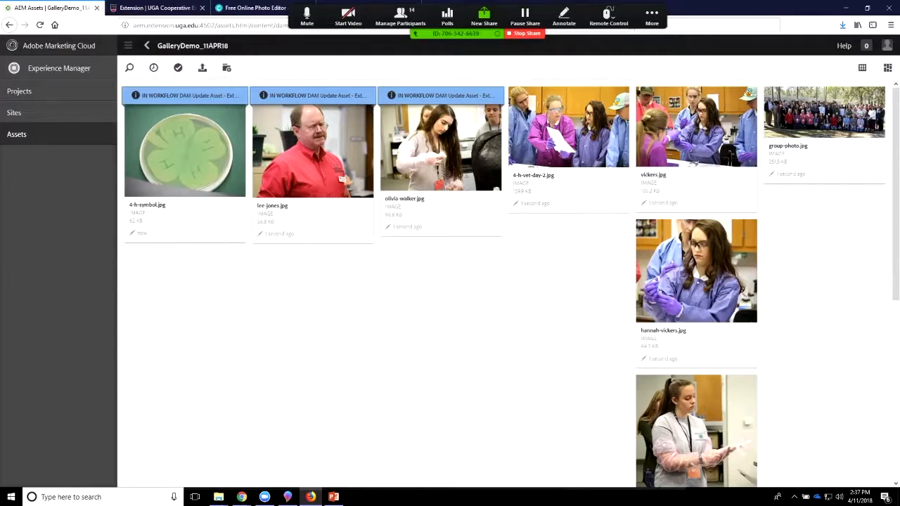
Step: Look through the uploaded photos in GalleryDemo_11APR18 and go back to the Jarret County images folder
scroll(696, 281, down, 5)
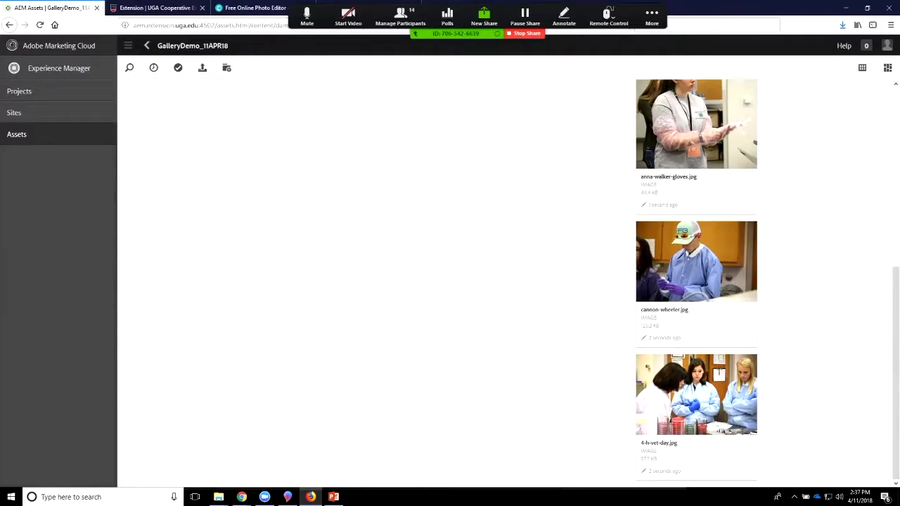
scroll(506, 281, up, 5)
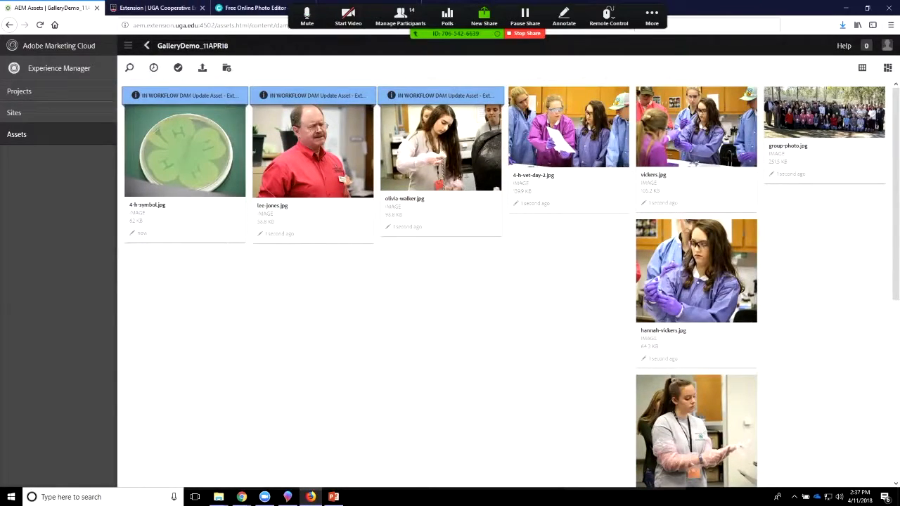
click(146, 45)
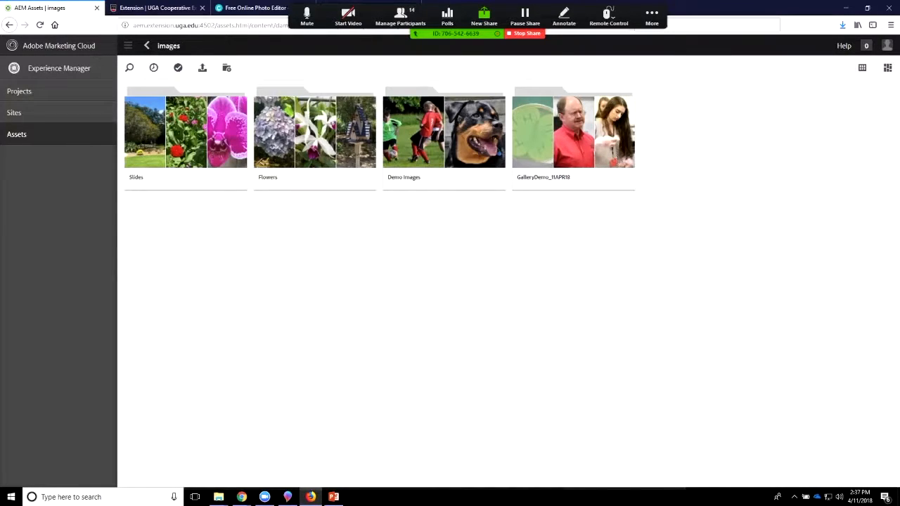
Step: Close the open Extension page and return to the AEM Assets view of the images folder
click(154, 7)
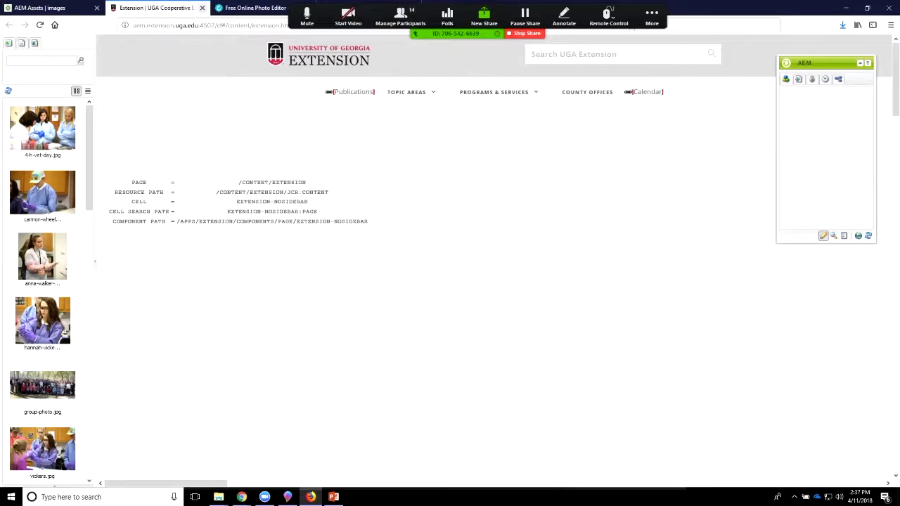
click(201, 8)
click(50, 7)
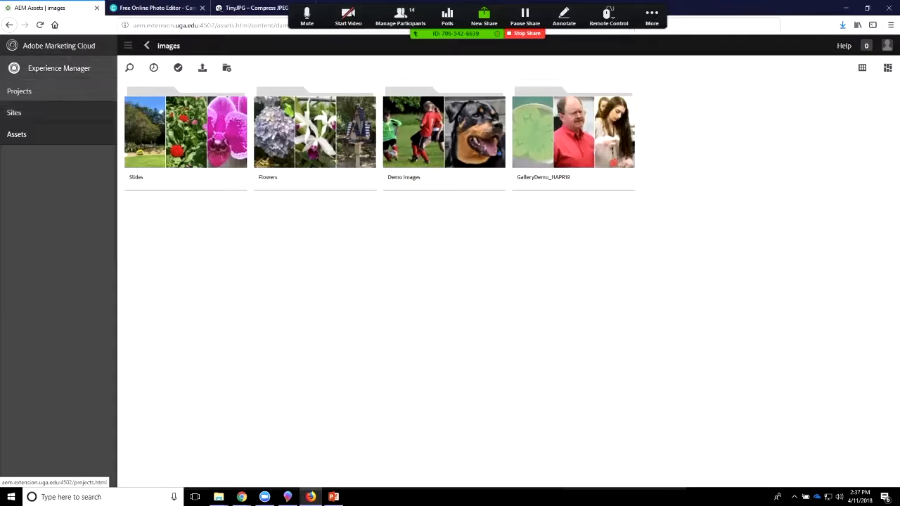
Step: In Sites, go through Extension and County Offices to Jarret County and open the Image Gallery Demo page for editing
click(14, 112)
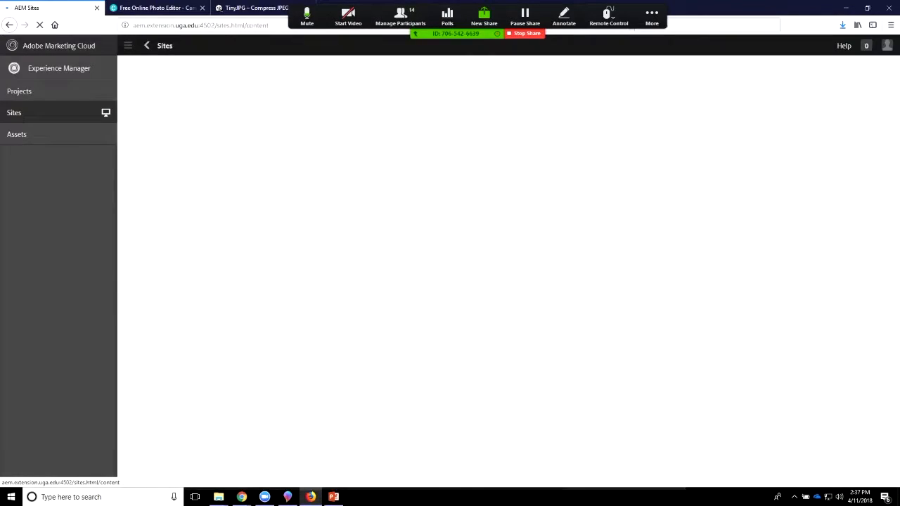
click(186, 133)
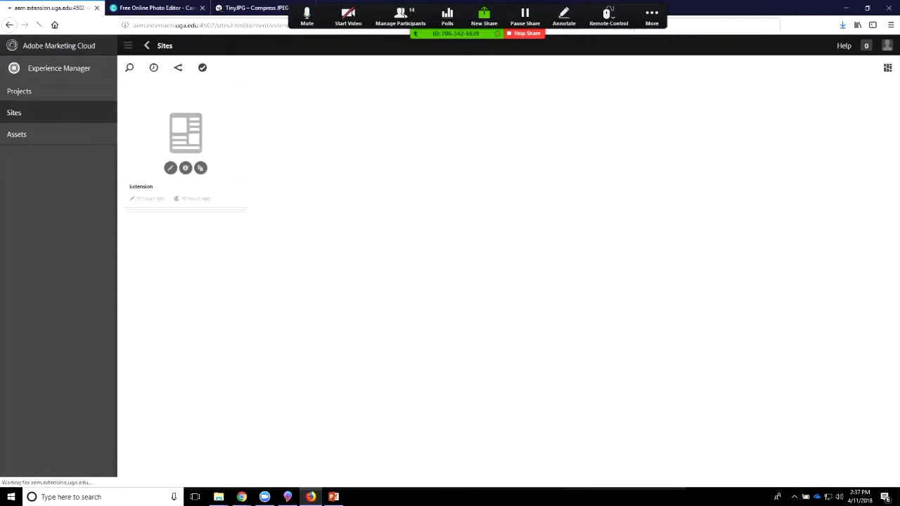
click(186, 133)
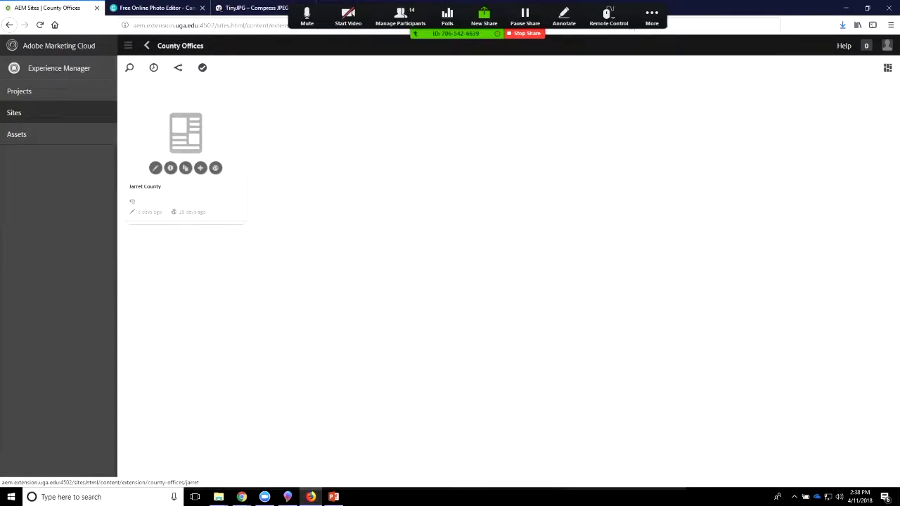
click(186, 134)
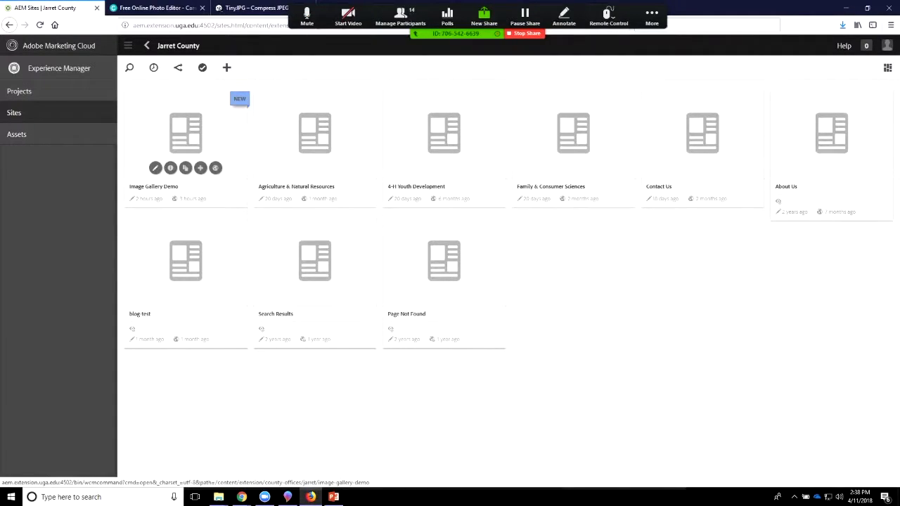
click(156, 168)
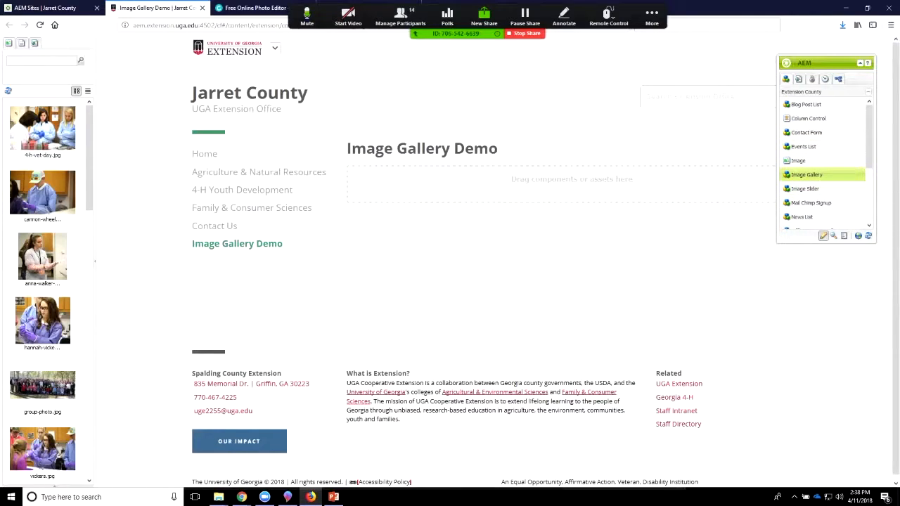
Step: Place an Image Gallery component below the Image Gallery Demo heading and open its settings, checking the import directory option
drag(807, 174, 464, 206)
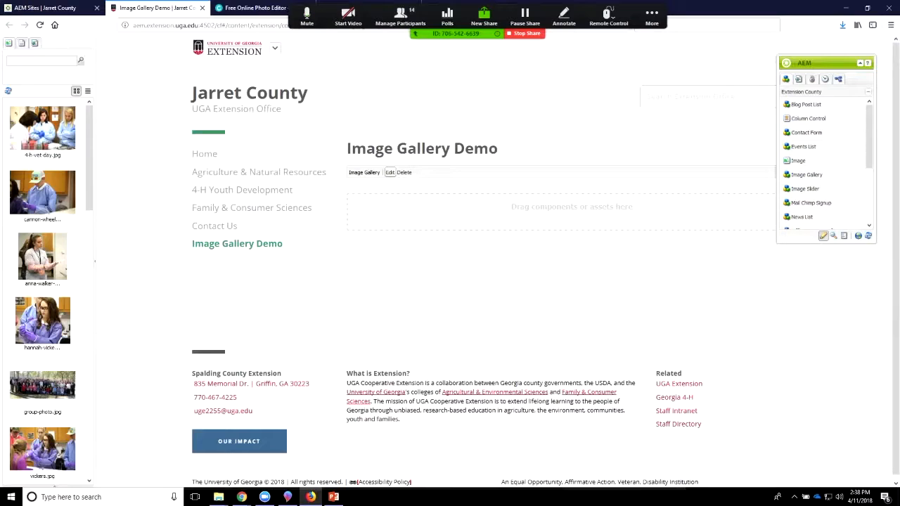
click(390, 172)
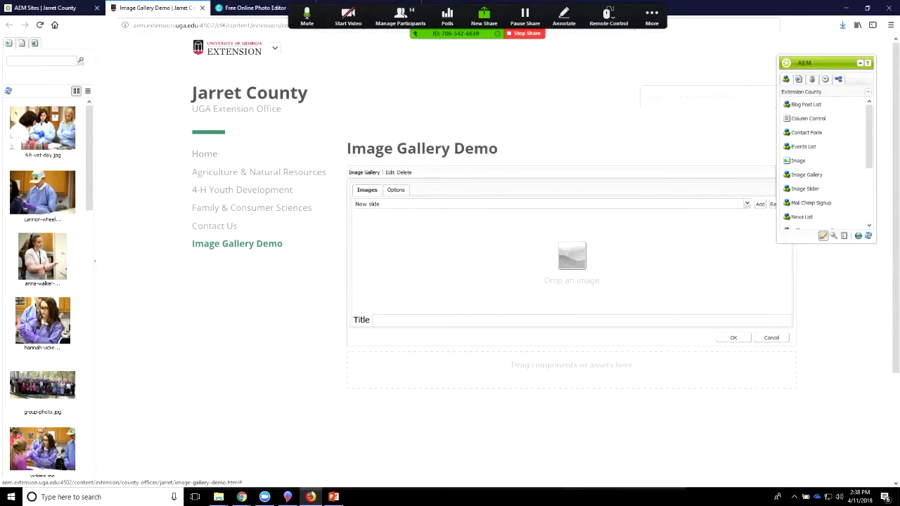
click(396, 190)
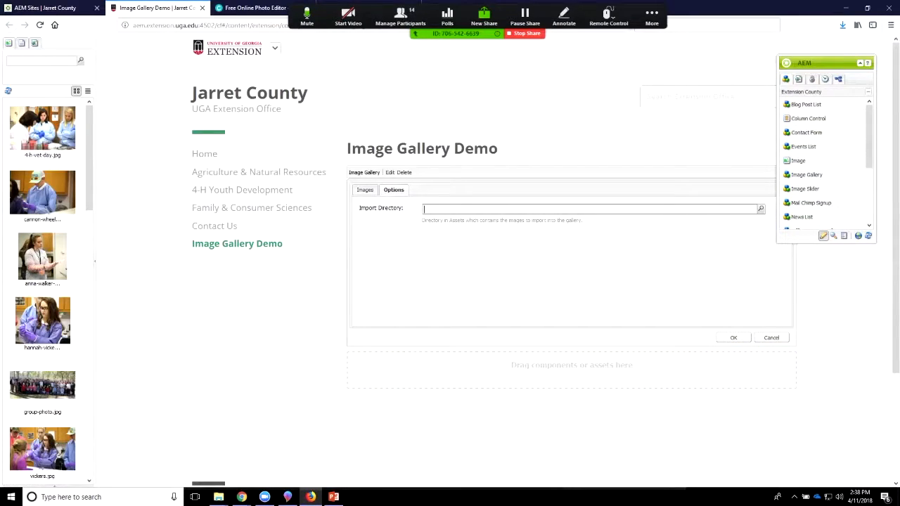
click(365, 190)
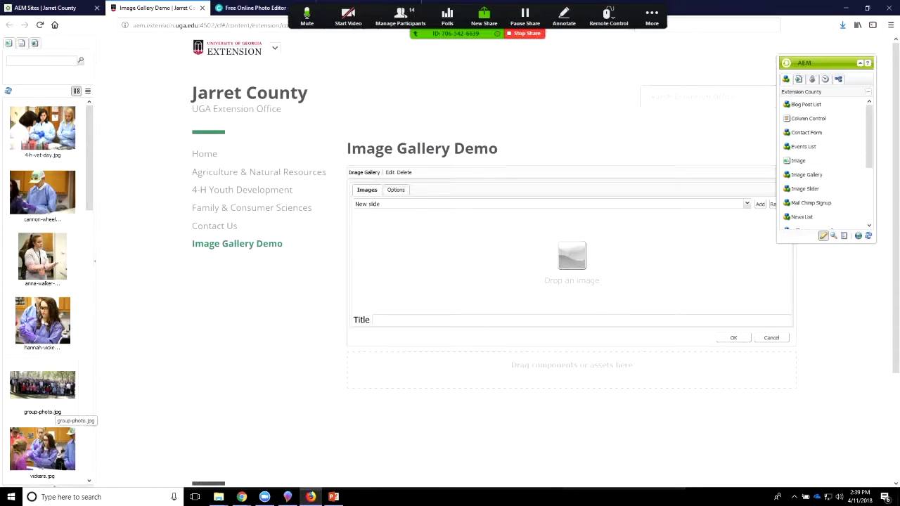
Step: Add group-photo.jpg, the photo of the student in a cap, and 4-h-vet-day.jpg as the gallery's first three slides
drag(53, 411, 492, 253)
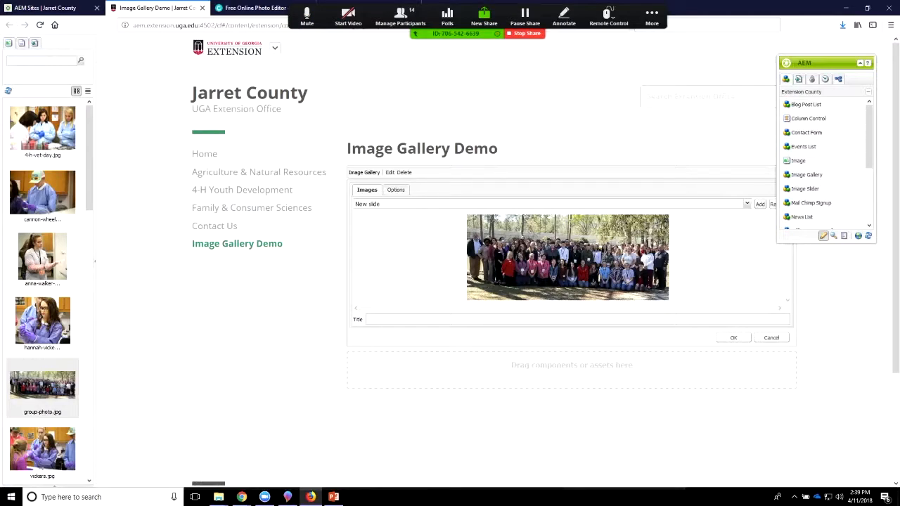
click(760, 204)
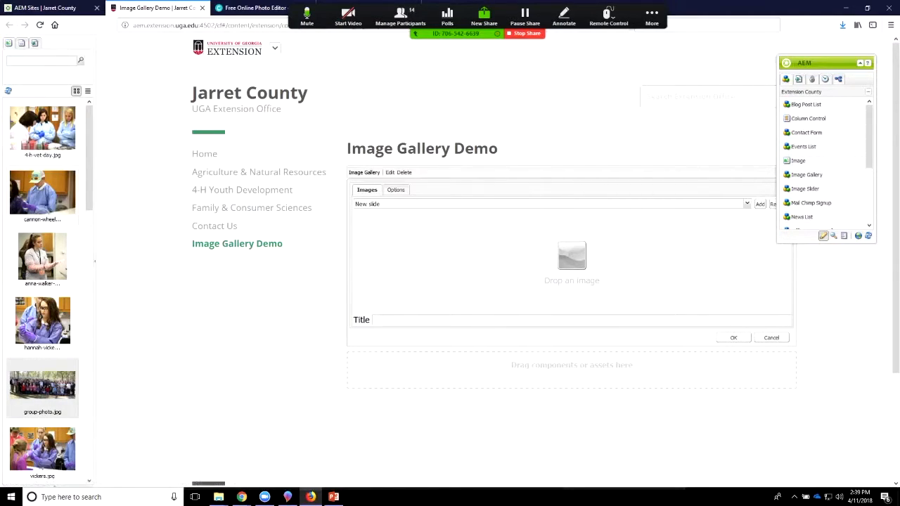
drag(50, 208, 573, 264)
click(760, 204)
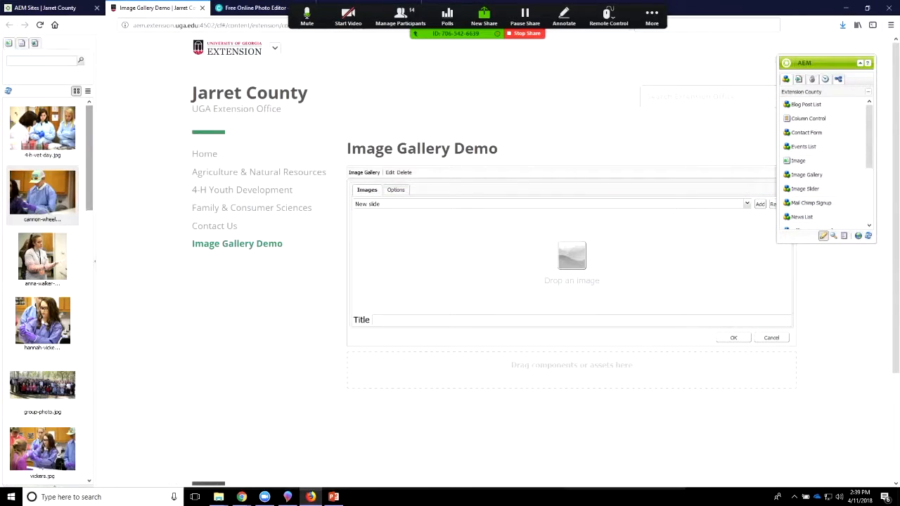
drag(42, 128, 569, 278)
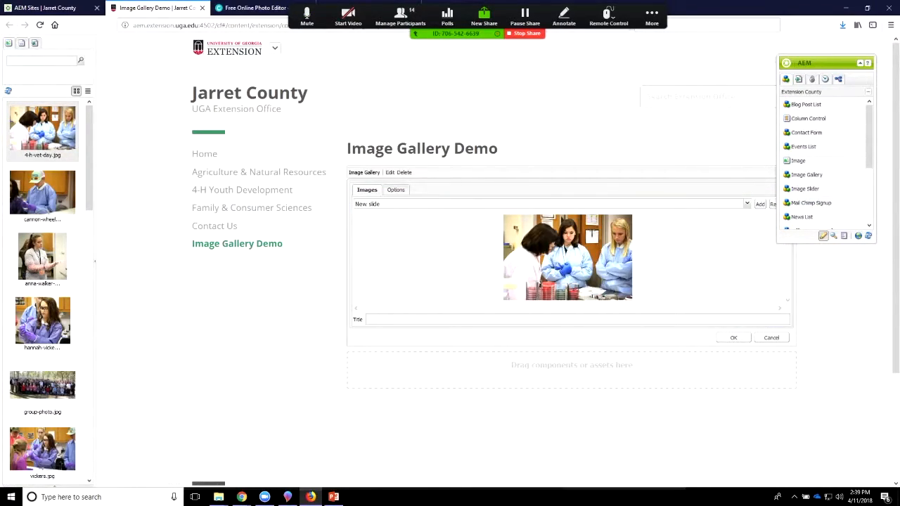
Step: Add two more gallery slides with the close-up of the student in glasses and the photo of the student putting on gloves
click(760, 204)
drag(42, 320, 484, 266)
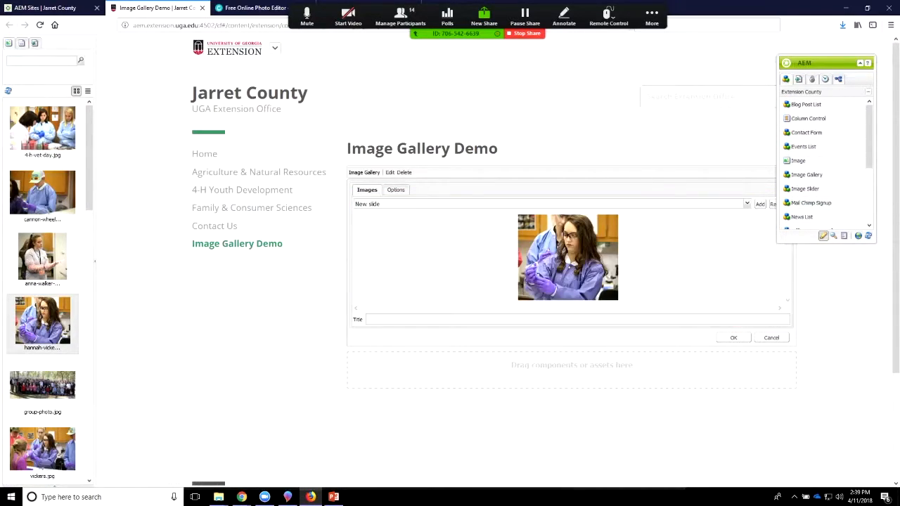
click(760, 204)
drag(43, 256, 547, 252)
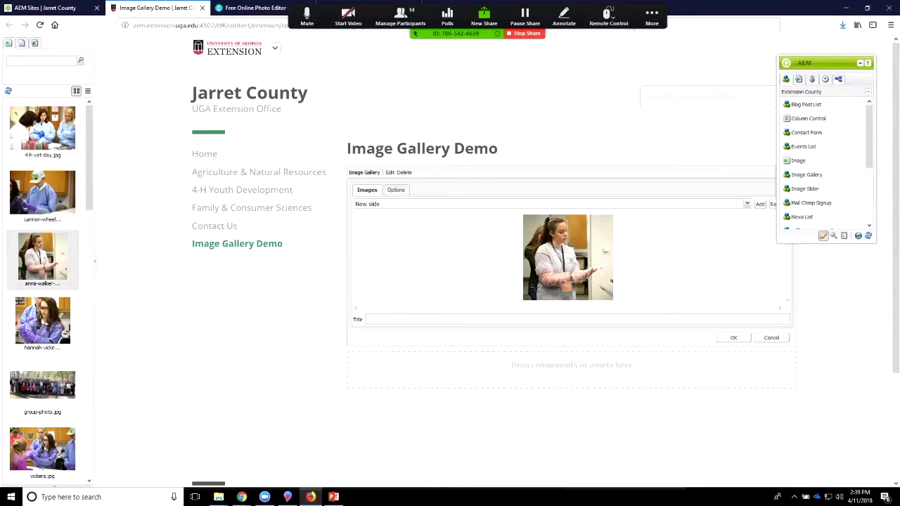
Step: Check the slide list, then add slides for 4-h-vet-day-2.jpg and the photo of the long-haired student beside the black object
scroll(36, 364, down, 3)
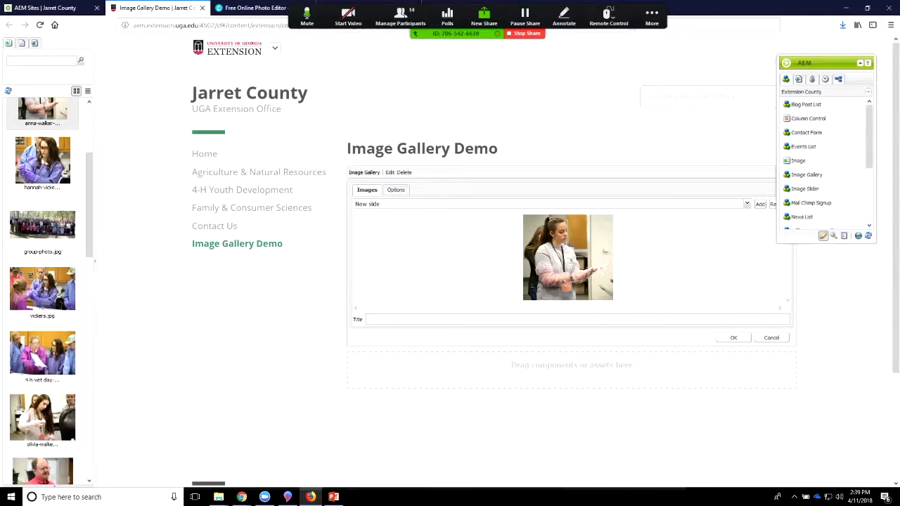
click(748, 204)
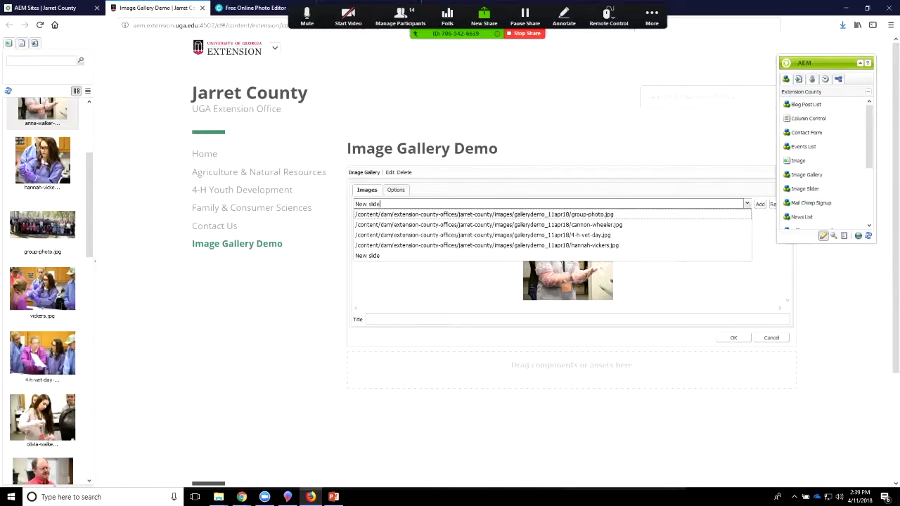
click(760, 204)
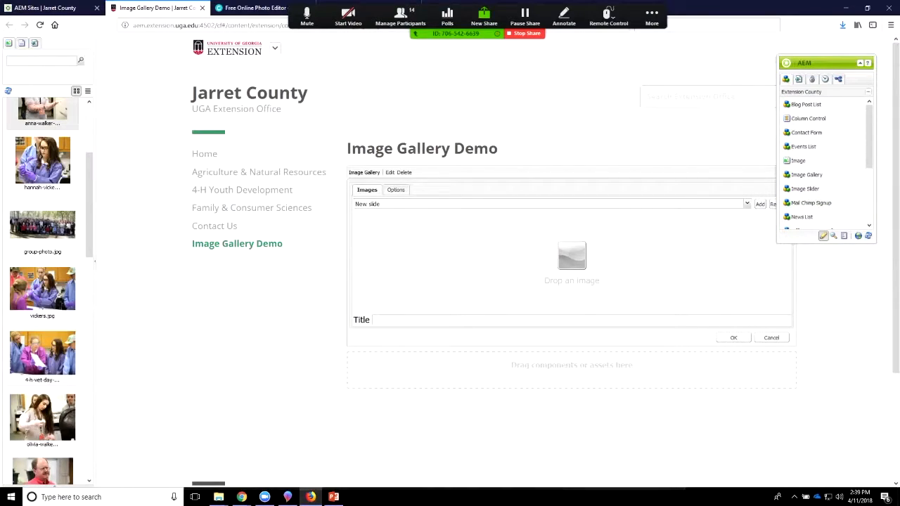
drag(63, 362, 534, 263)
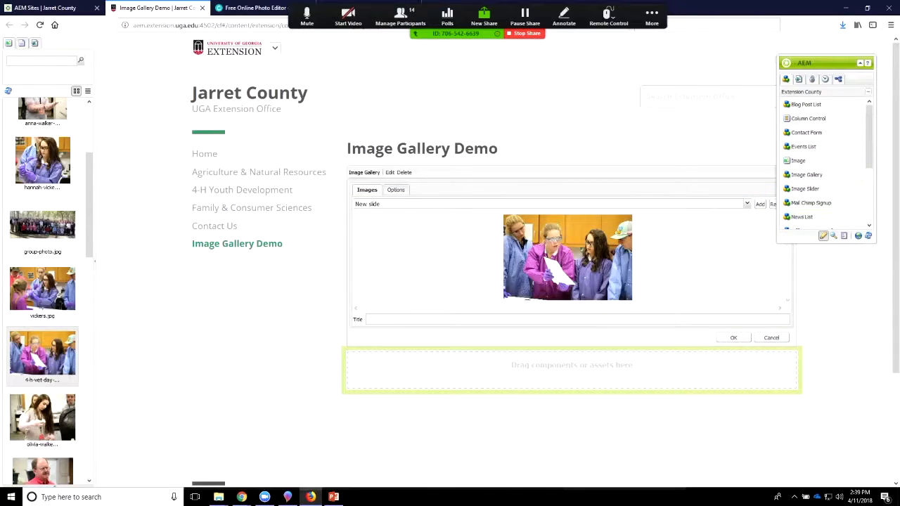
click(760, 204)
drag(52, 439, 534, 263)
Step: Add the photo of the man in the red shirt and 4-h-symbol.jpg as the gallery's last two slides
click(760, 204)
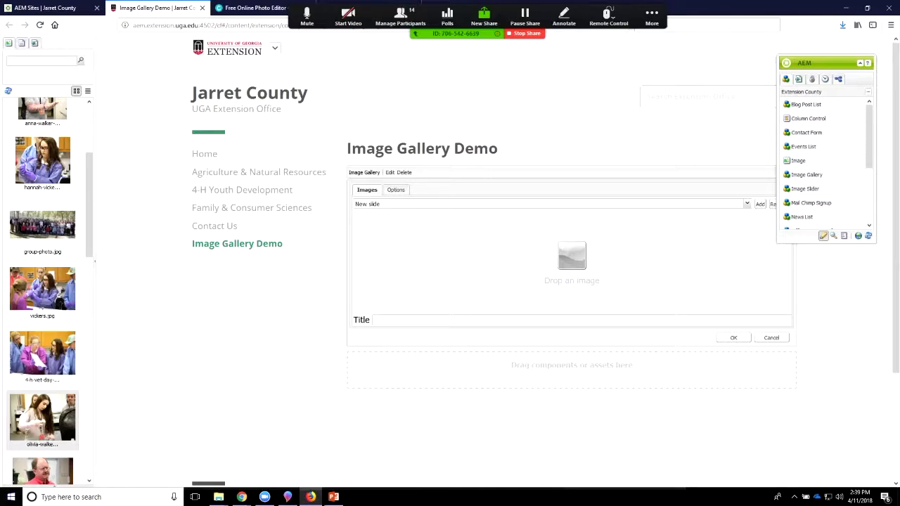
drag(49, 468, 562, 259)
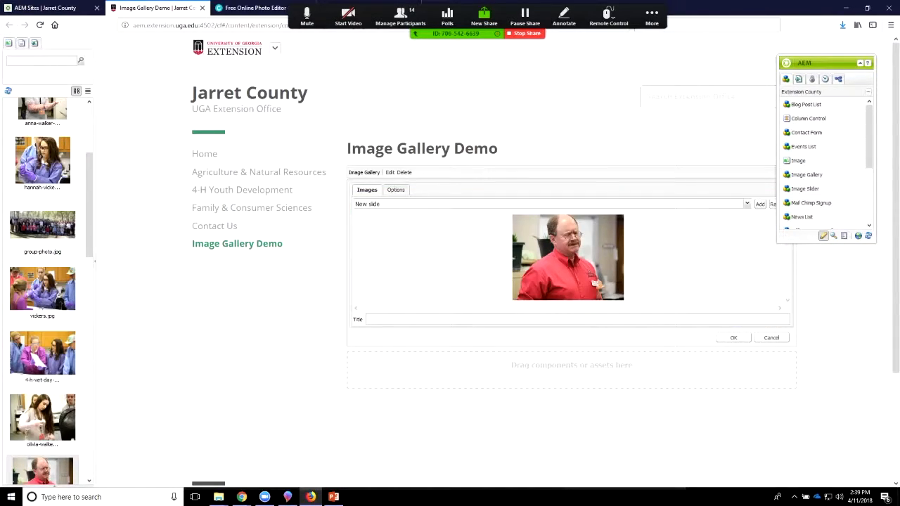
click(759, 203)
scroll(42, 352, down, 5)
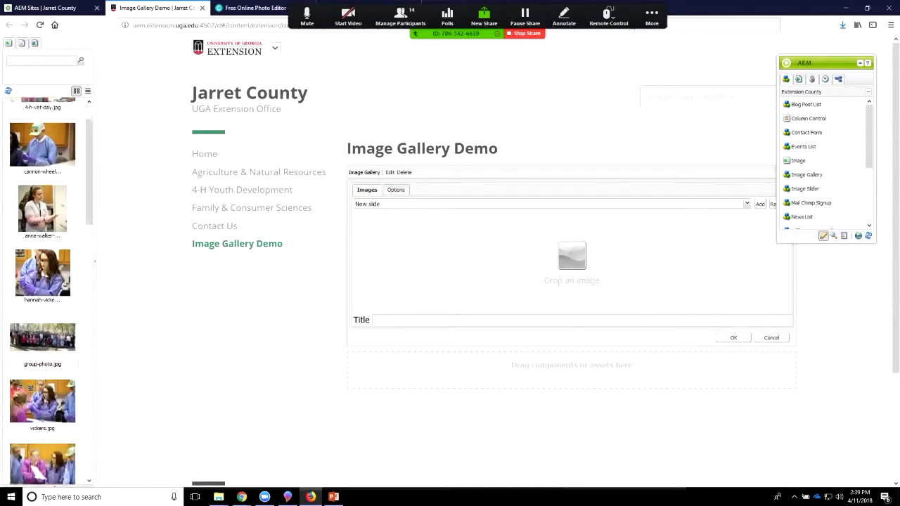
drag(49, 348, 565, 254)
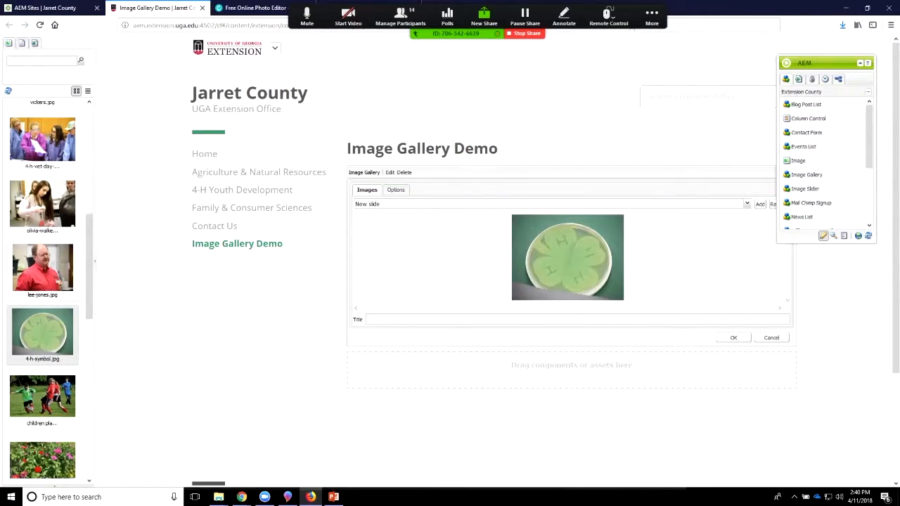
Step: Review the gallery's slide list to check which GalleryDemo_11APR18 photos have been added
scroll(42, 282, down, 5)
click(747, 204)
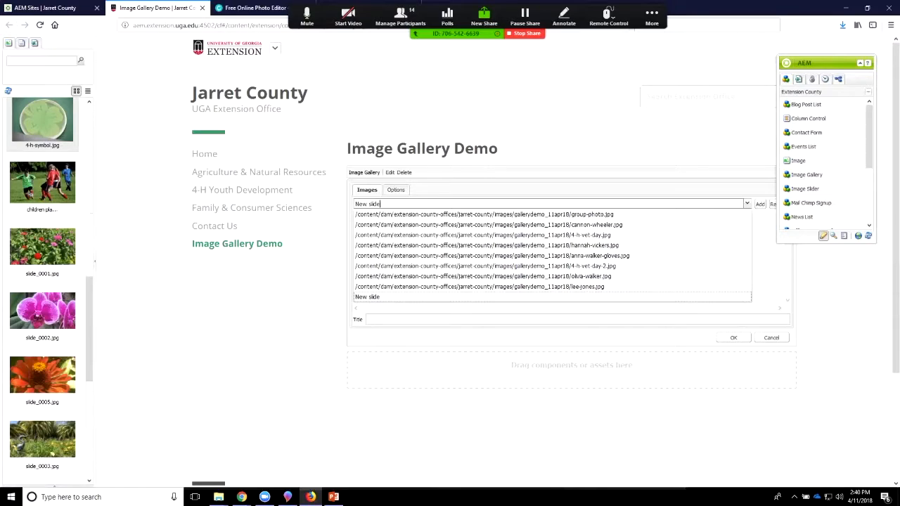
key(Down)
key(Down)
key(Down)
key(Down)
key(Down)
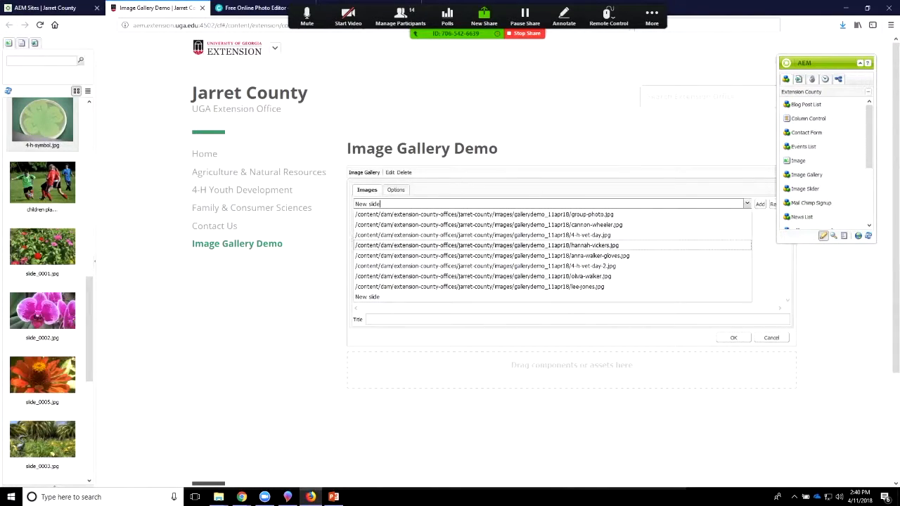
key(Down)
key(Down)
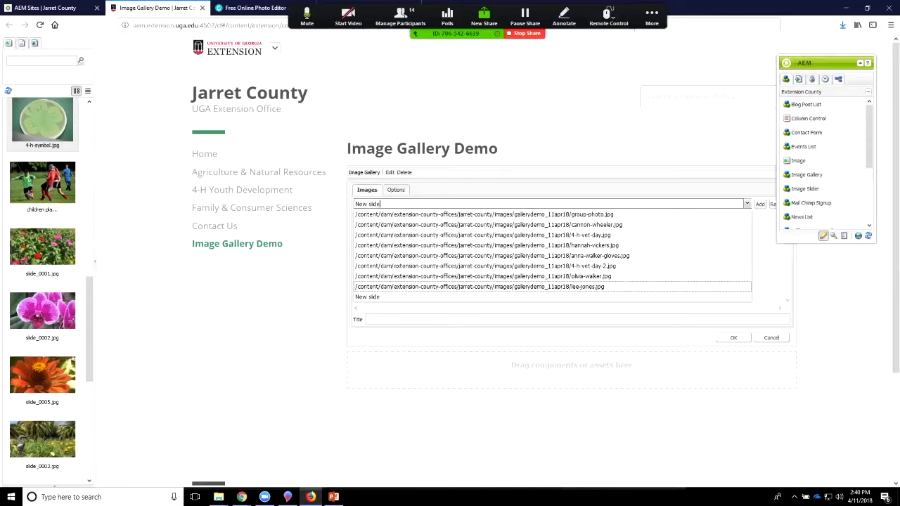
key(Down)
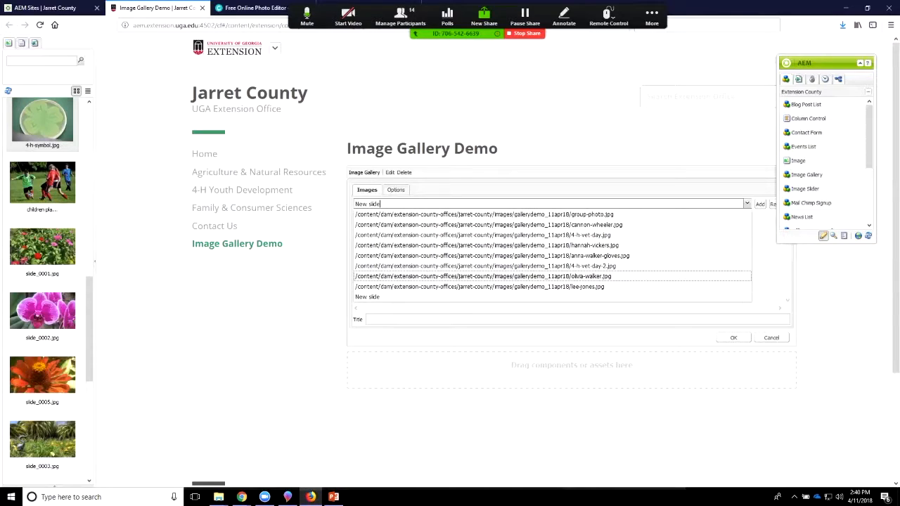
key(Return)
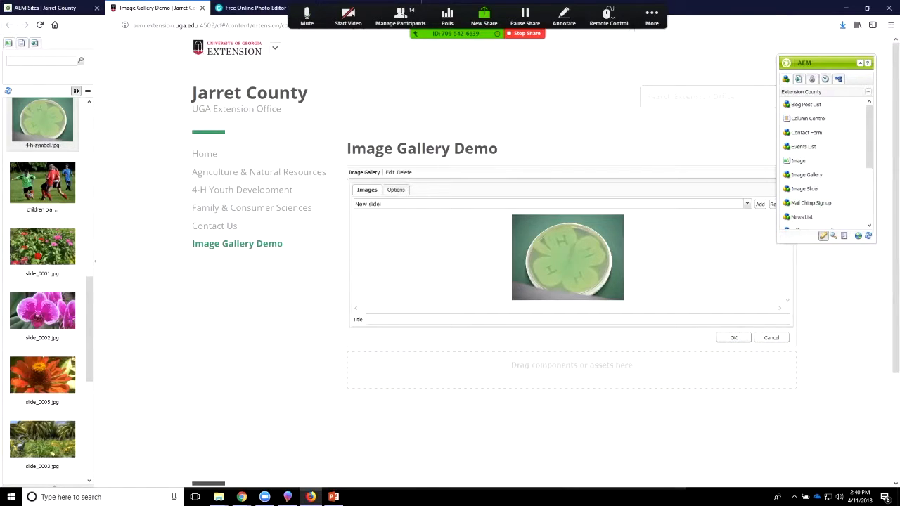
Step: Save the Image Gallery component and look over its photo grid on the page
click(733, 338)
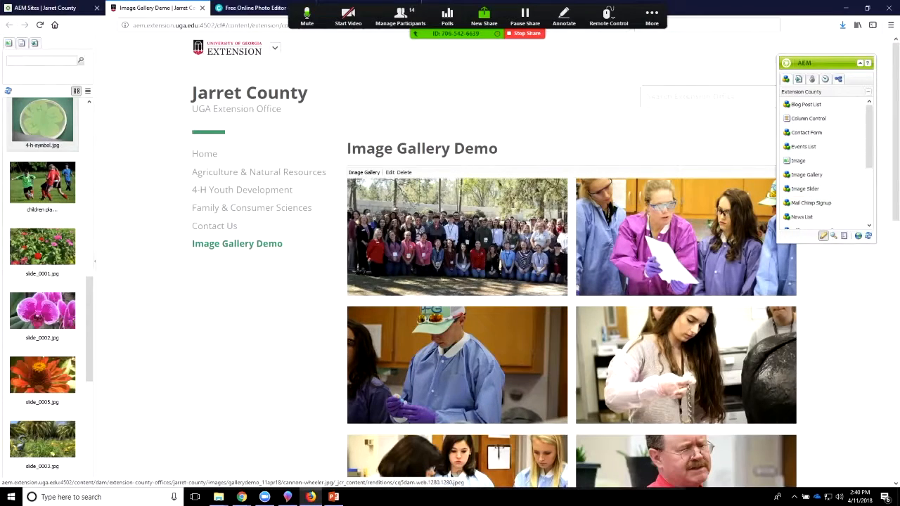
scroll(571, 281, down, 5)
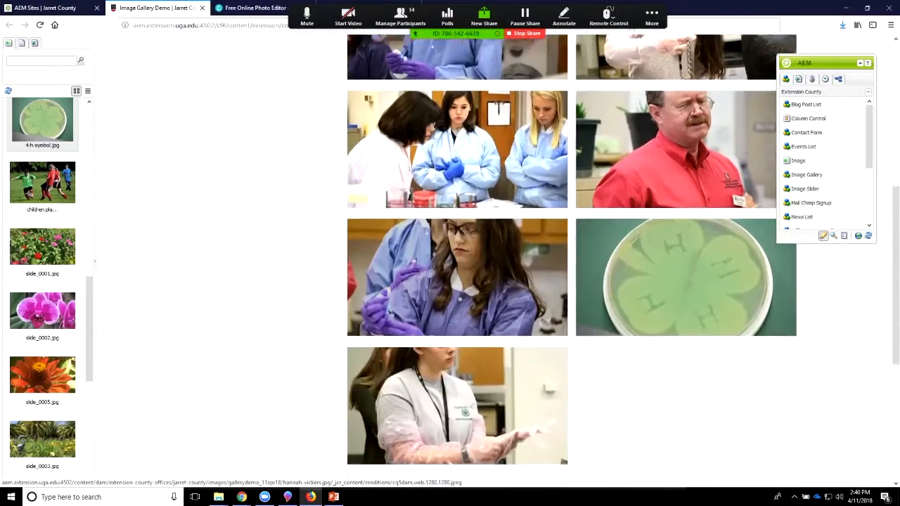
Step: Preview the gallery in its enlarged view, starting from the group photo and browsing between the first three images, and close the view
scroll(563, 327, down, 2)
scroll(562, 327, up, 7)
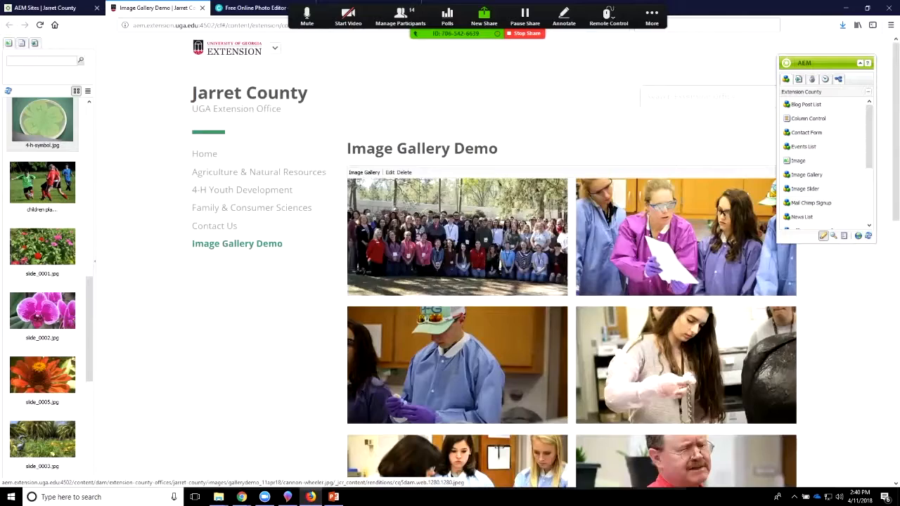
scroll(571, 281, down, 1)
scroll(572, 282, down, 1)
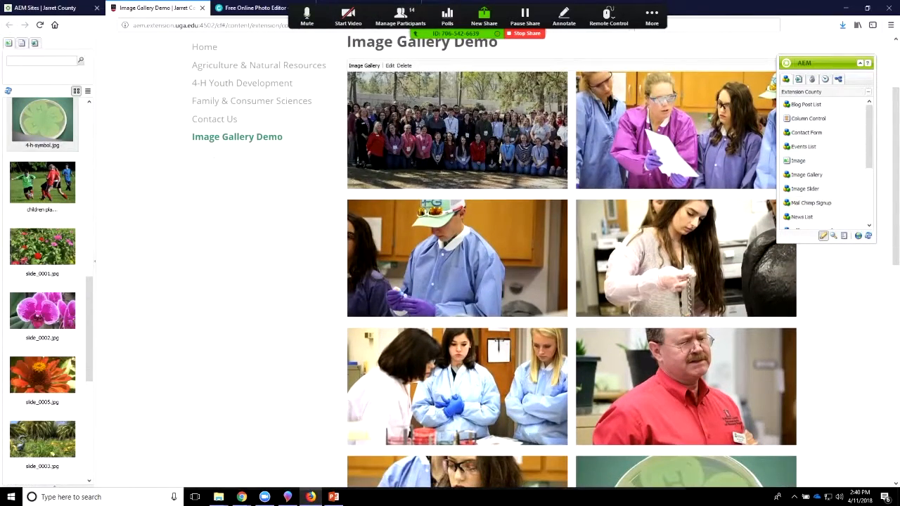
click(457, 130)
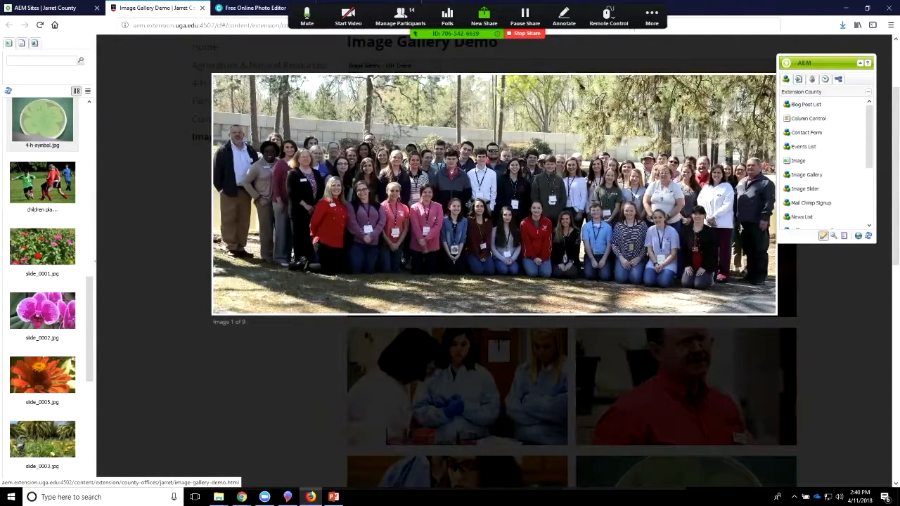
click(745, 193)
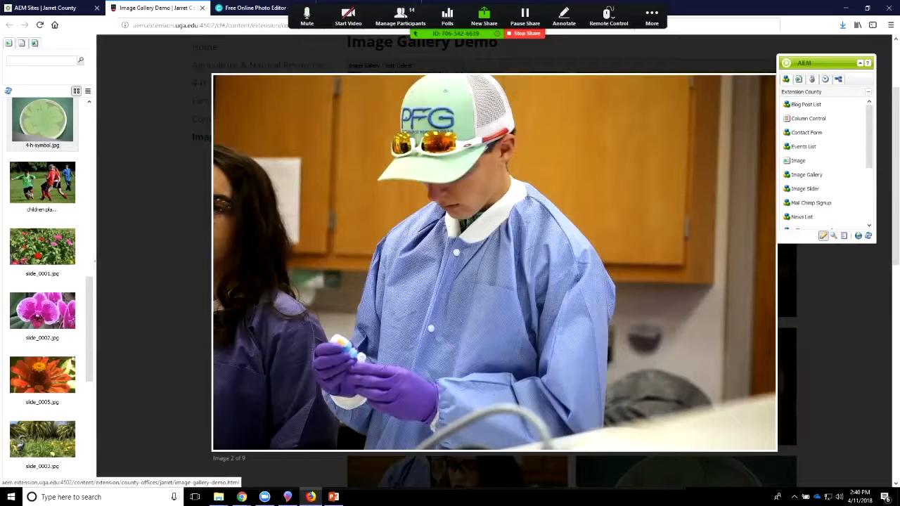
click(242, 261)
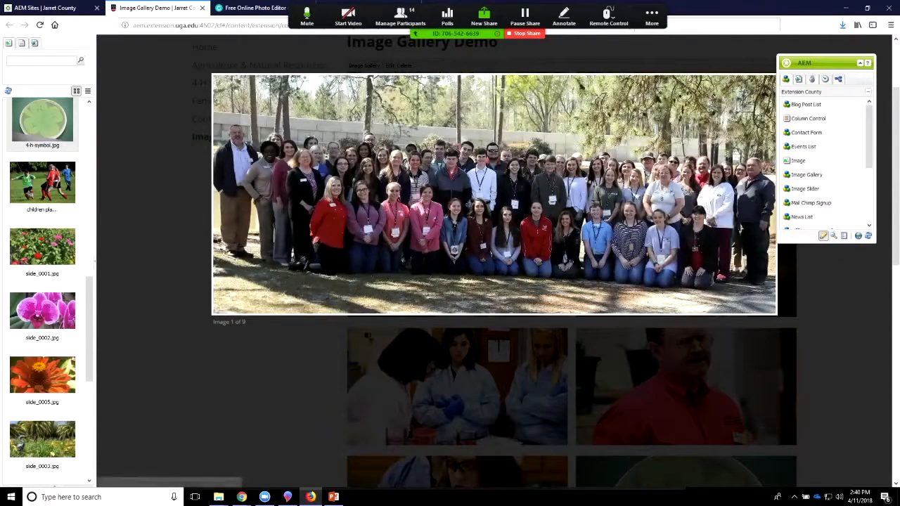
click(745, 193)
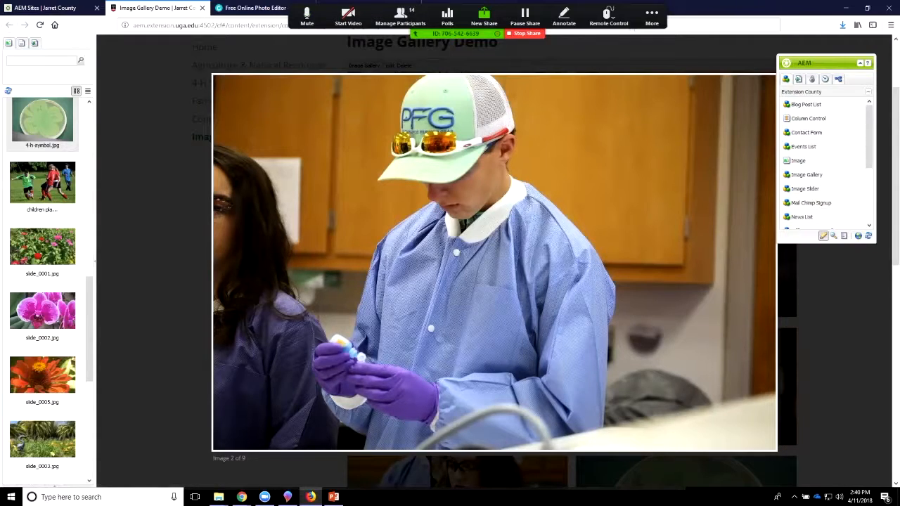
key(Right)
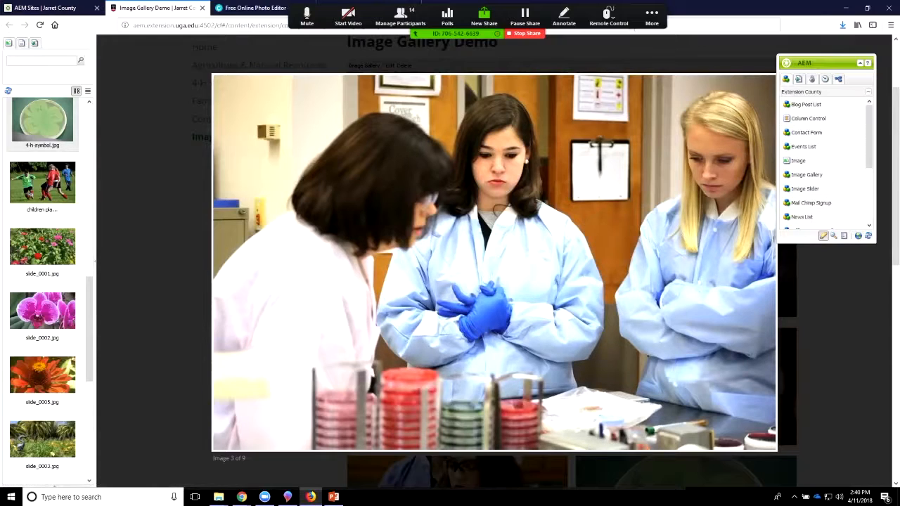
key(Escape)
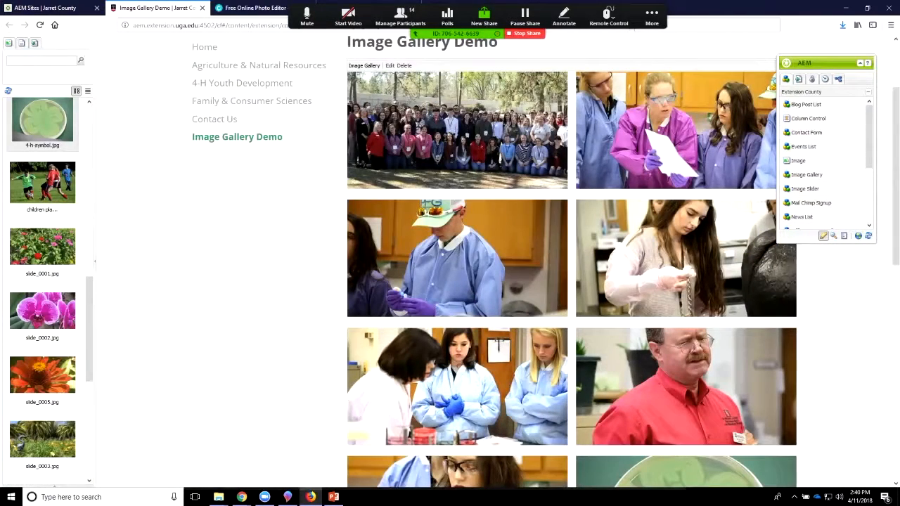
Step: Reopen the Image Gallery component for editing and enter "4-H Day at Vet" as the title of the group-photo.jpg slide
scroll(572, 262, down, 2)
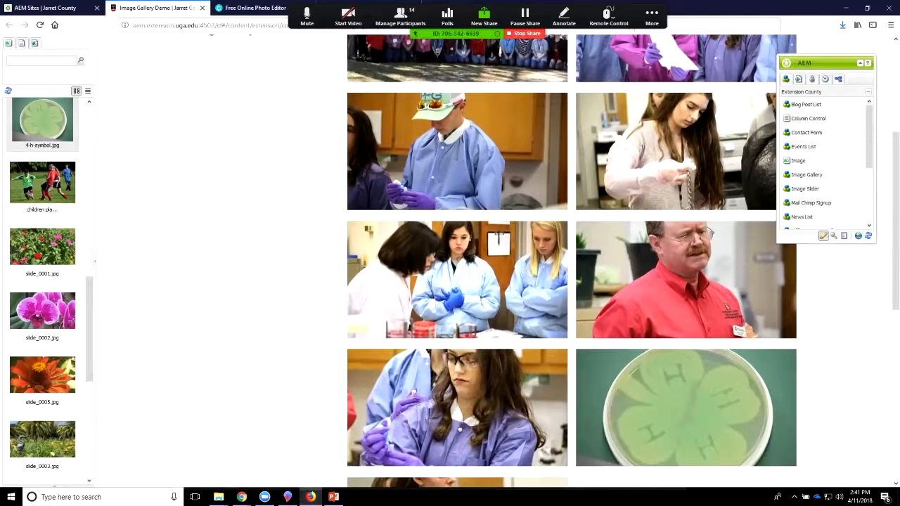
scroll(571, 261, up, 4)
click(390, 172)
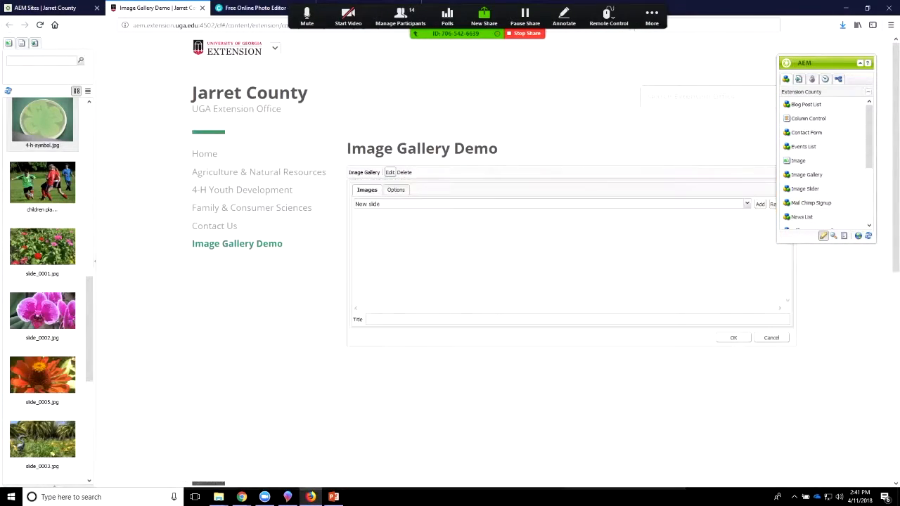
click(577, 320)
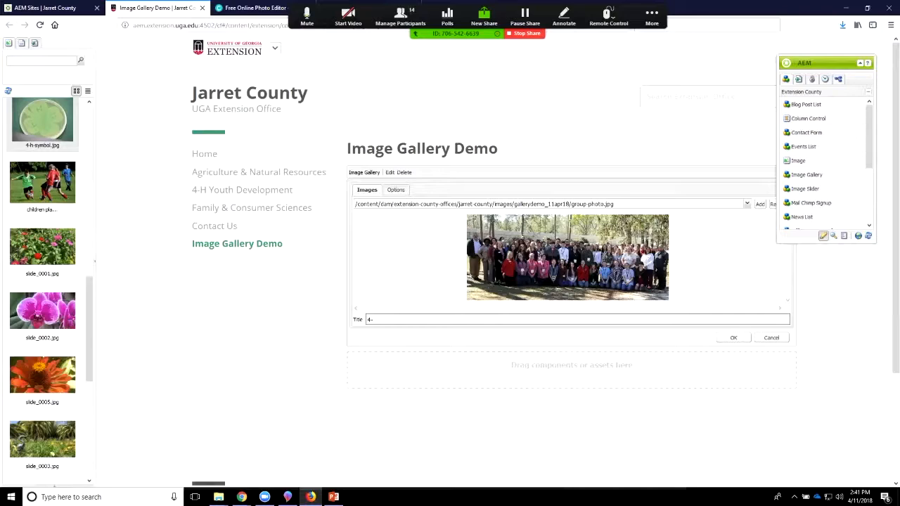
text(4-H Day at)
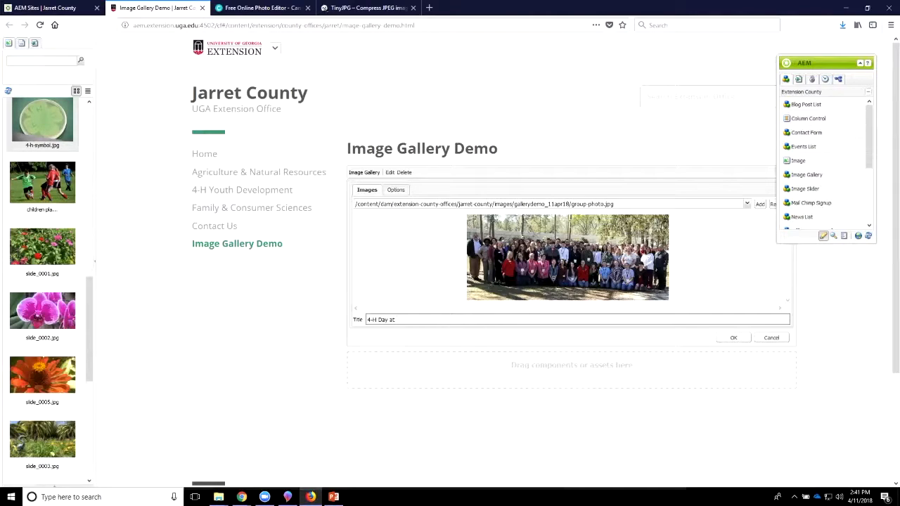
text(Veter)
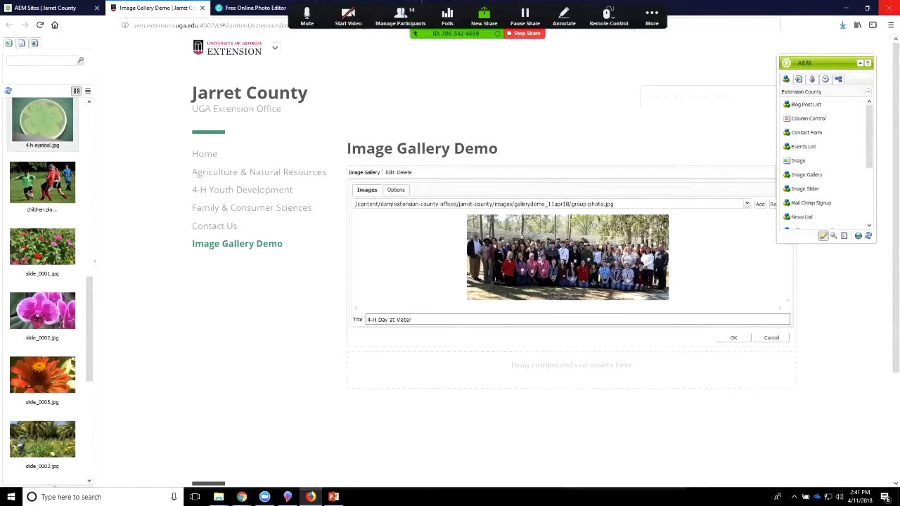
text(ine)
key(BackSpace)
key(BackSpace)
key(BackSpace)
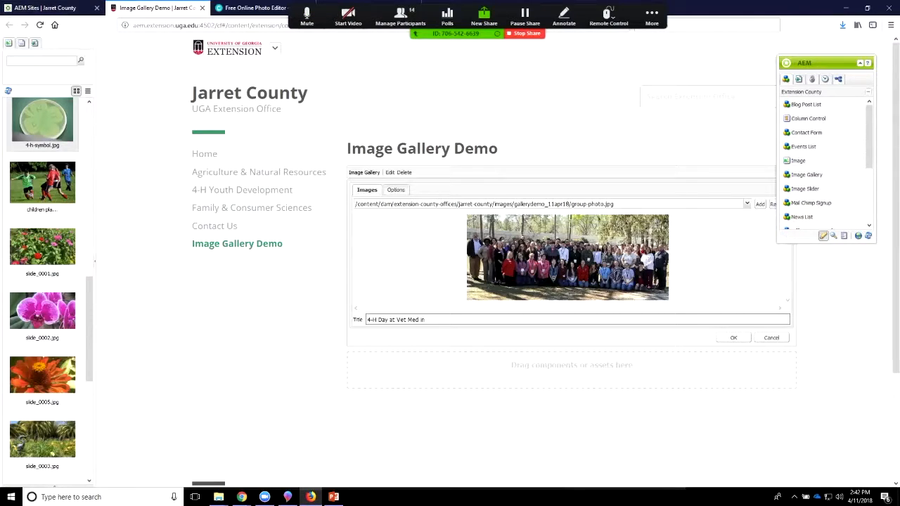
Step: Switch to File Explorer, look through the photos in the ImageGallery folder's GalleryDemo_11APR18 subfolder, and return to the gallery page in the browser
mouse_move(219, 497)
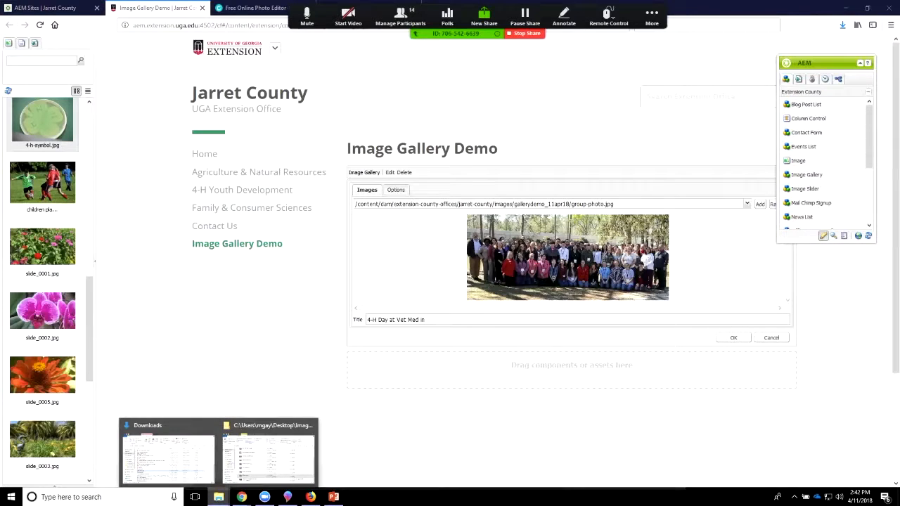
mouse_move(267, 454)
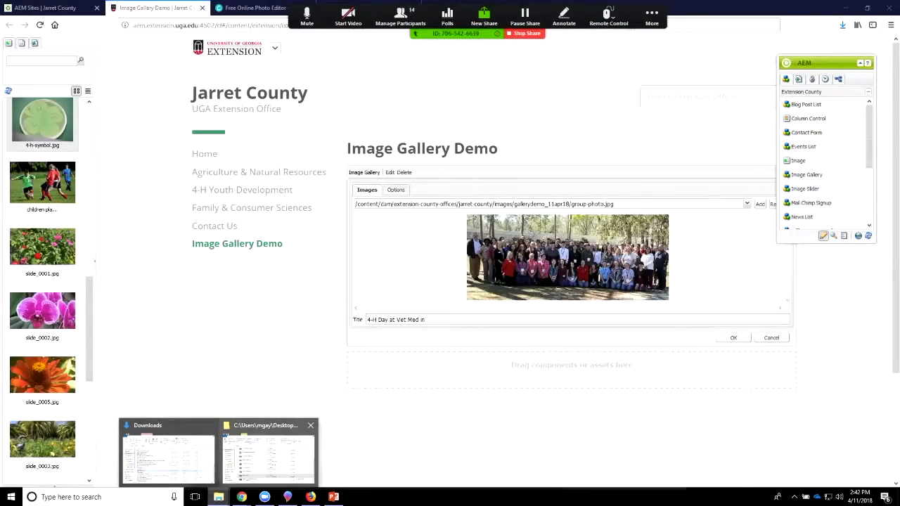
click(267, 453)
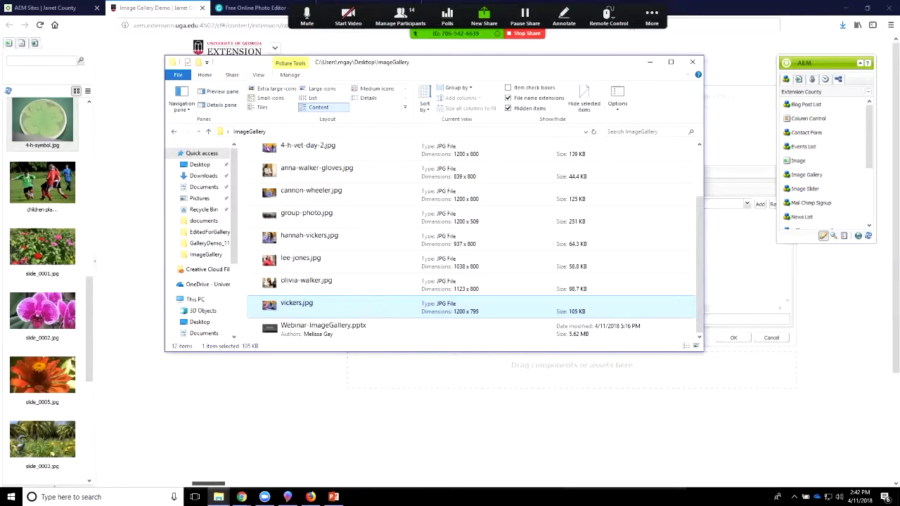
key(alt+Up)
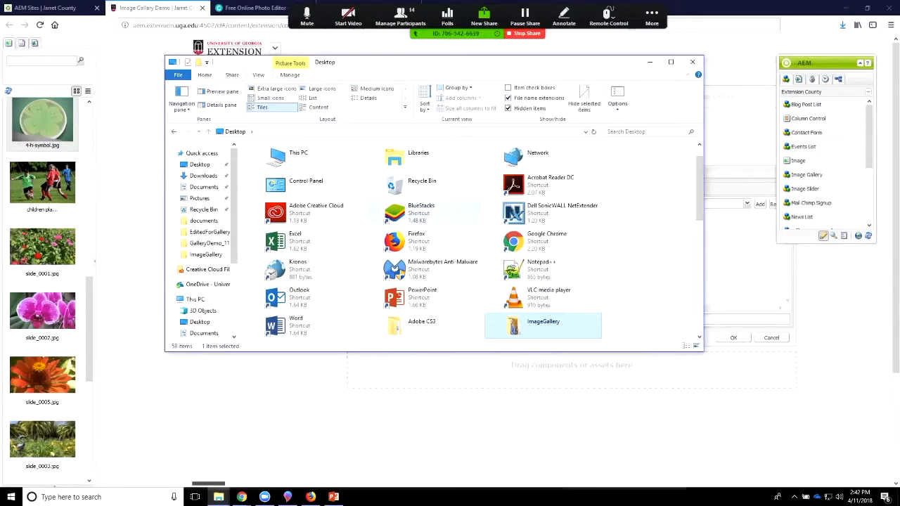
key(Return)
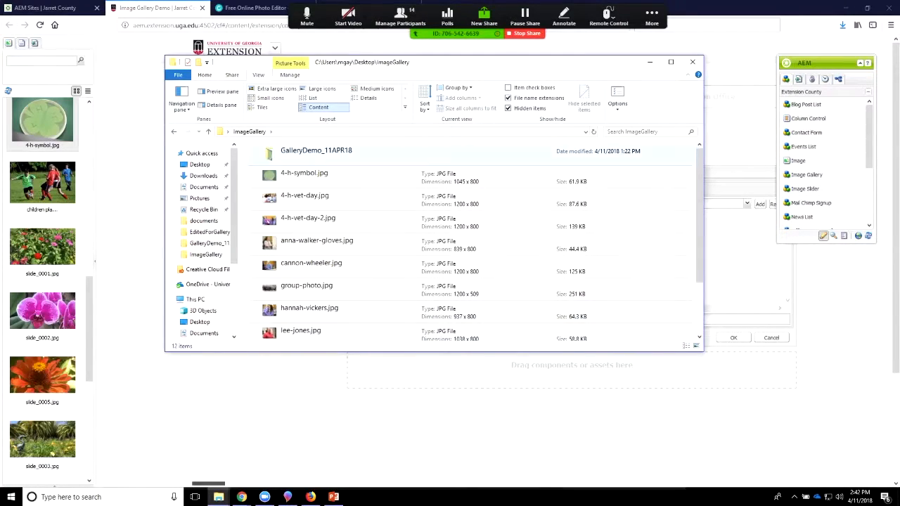
key(Down)
key(Return)
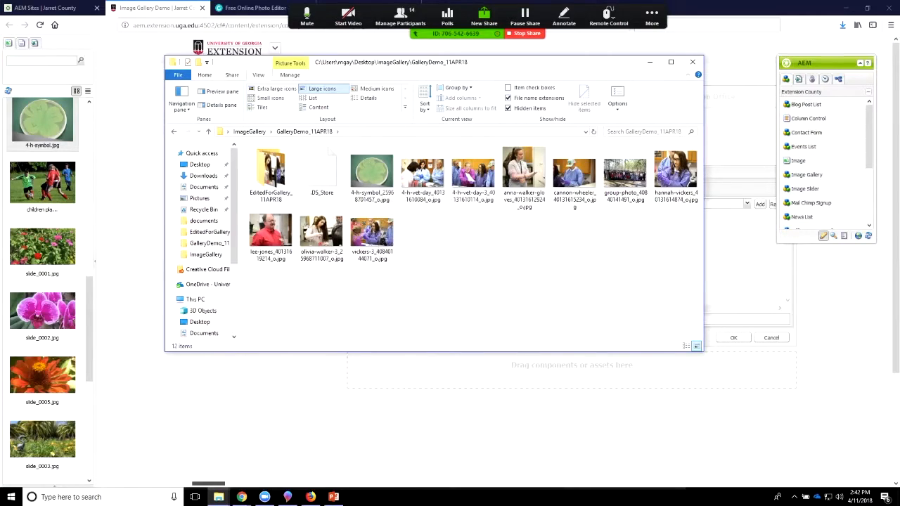
key(alt+Tab)
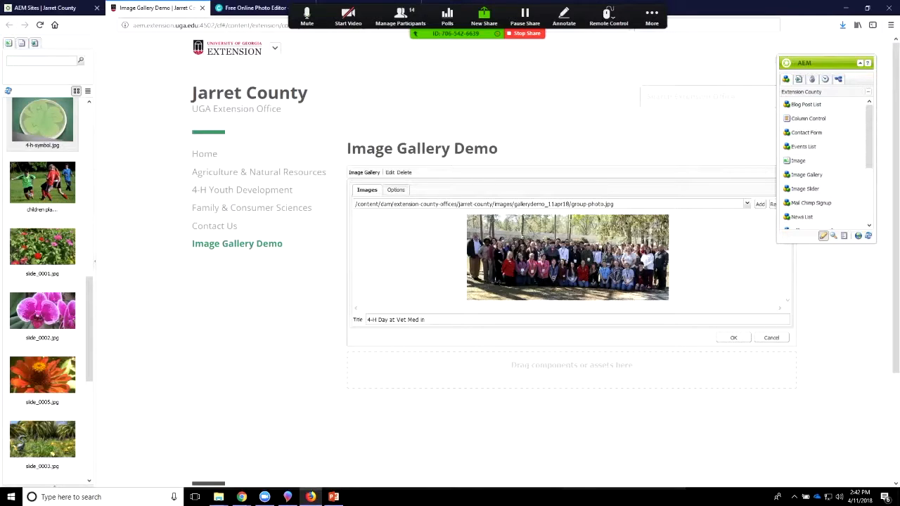
Step: Change the title of the group-photo.jpg slide to "4-H Day at Veterinary Diagnostic Labs in Tifton GA"
click(419, 320)
key(BackSpace)
key(BackSpace)
key(BackSpace)
key(BackSpace)
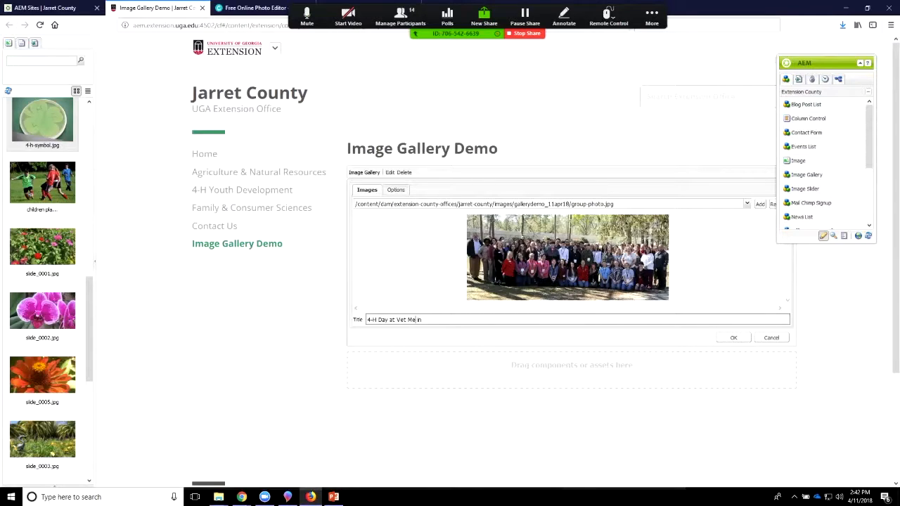
text(erinary Diag)
key(BackSpace)
text(gno)
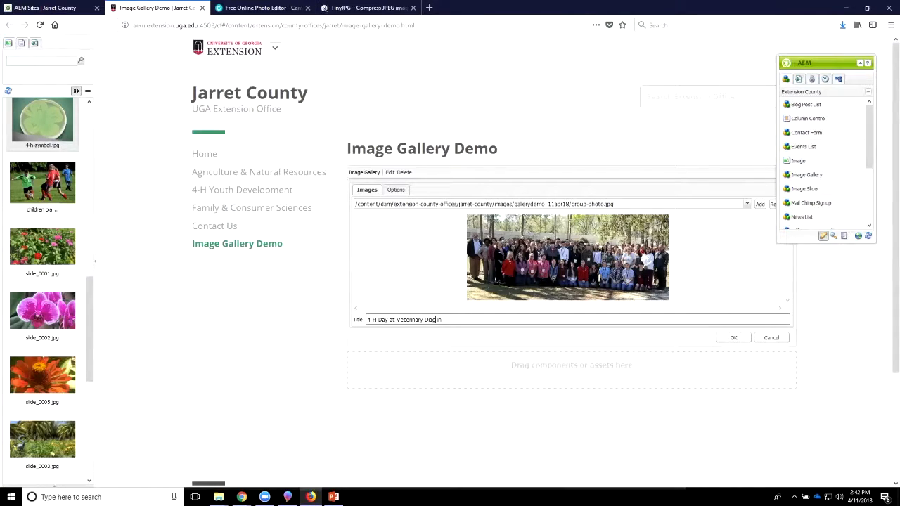
text(stic Labs in Tifton GA in)
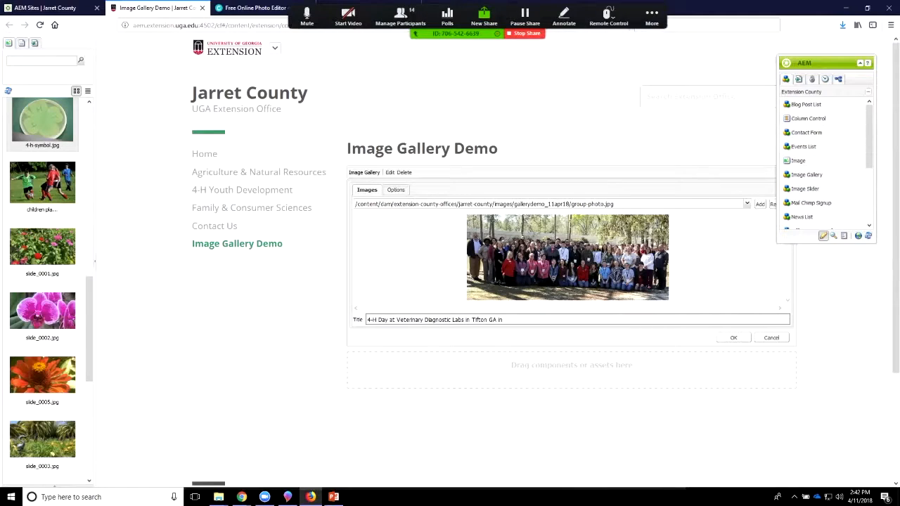
key(BackSpace)
key(BackSpace)
Step: Save the Image Gallery component, check the group photo's caption in the enlarged view, and close the view
click(733, 338)
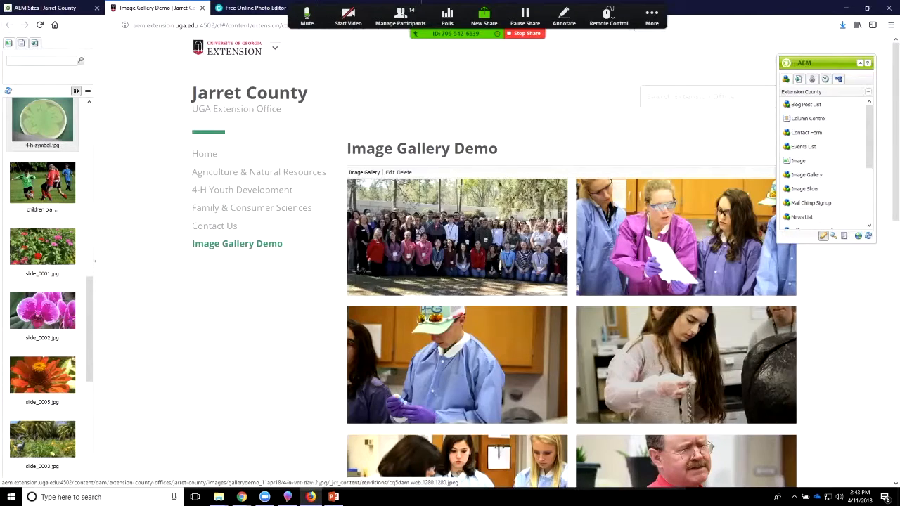
click(471, 242)
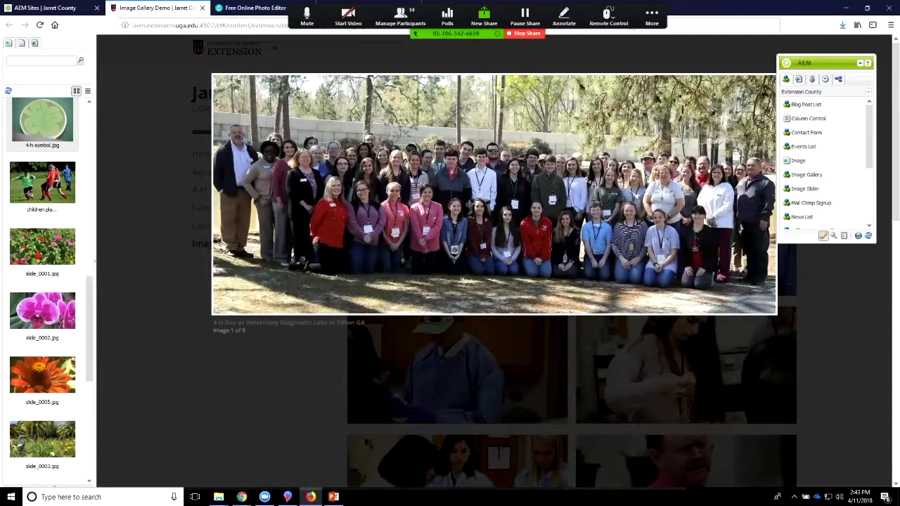
key(Escape)
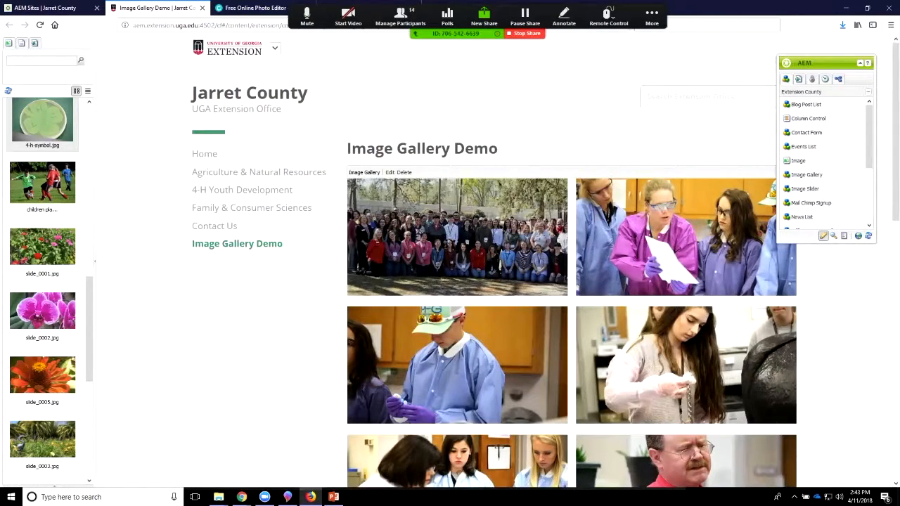
Step: Add a second Image Gallery component below the existing gallery and open it for editing
scroll(351, 260, down, 1)
scroll(351, 260, down, 8)
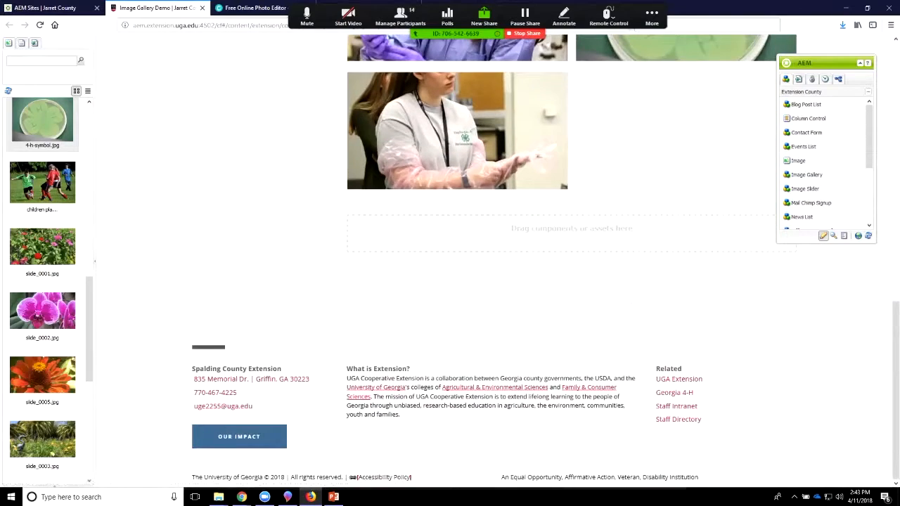
drag(807, 174, 602, 247)
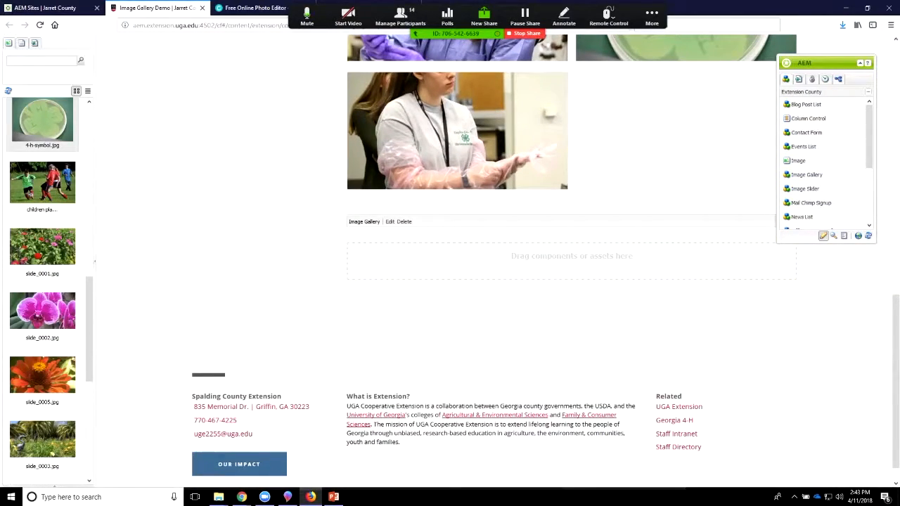
click(390, 222)
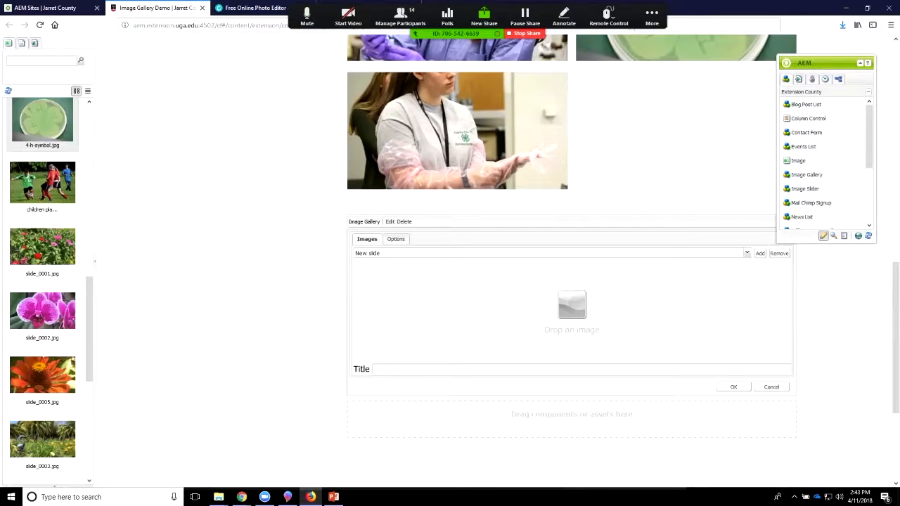
Step: Set the new gallery's import directory to the GalleryDemo_11APR18 folder under Jarret County's images and save the component
click(396, 239)
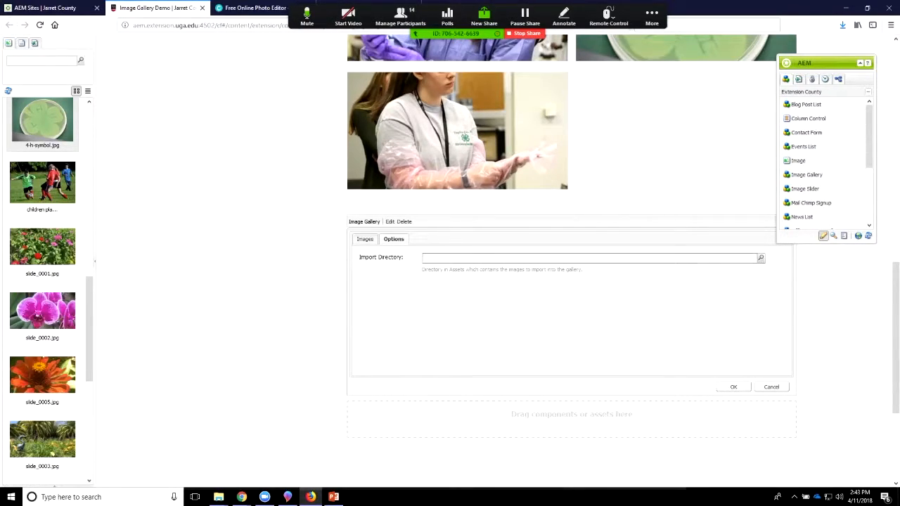
click(760, 258)
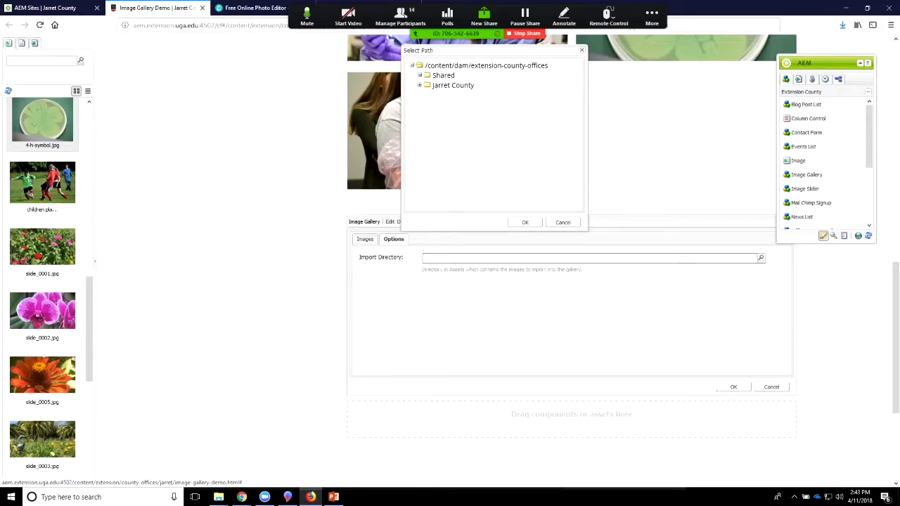
click(419, 85)
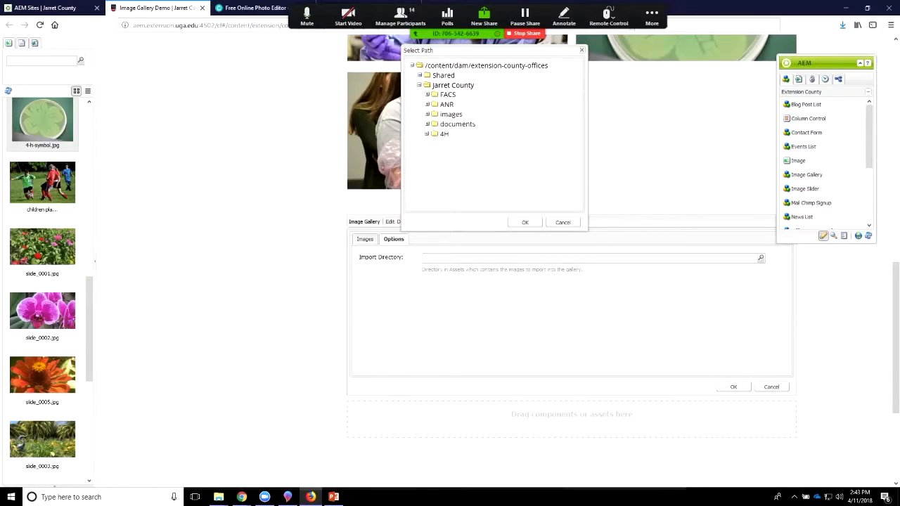
click(427, 125)
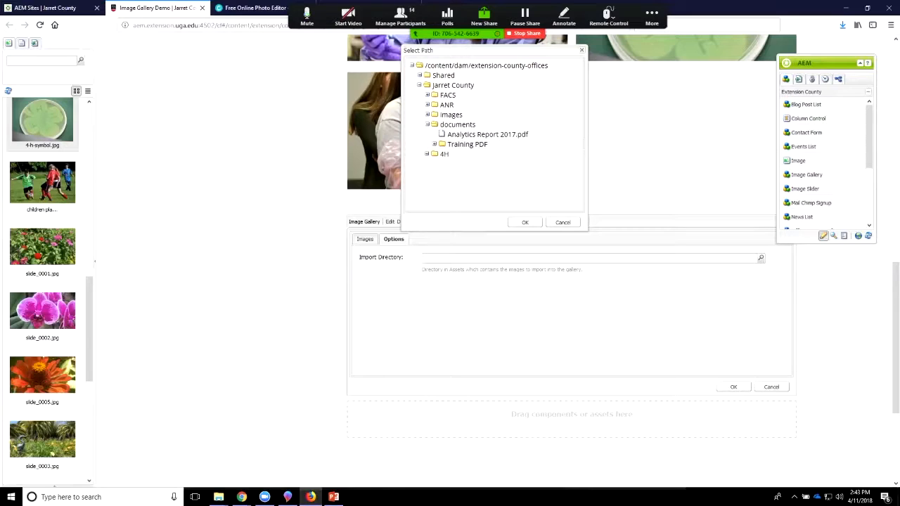
click(427, 115)
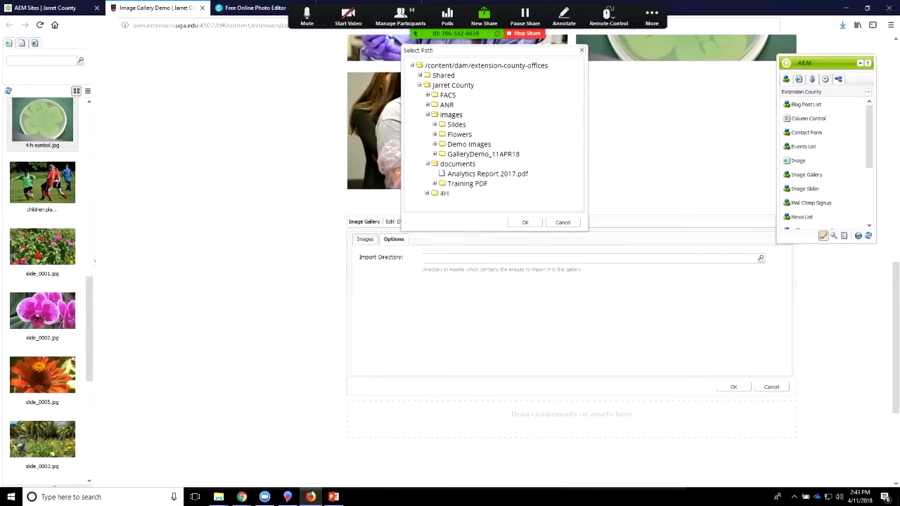
click(483, 153)
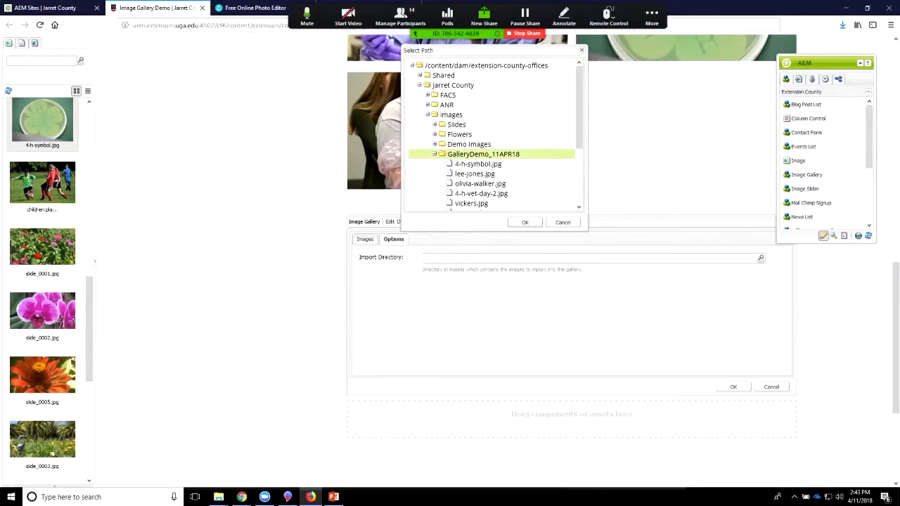
click(525, 222)
click(733, 386)
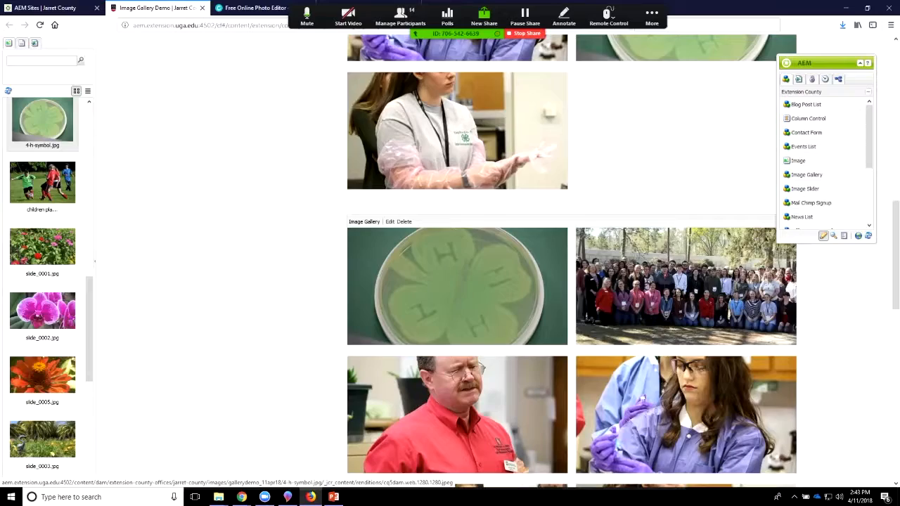
Step: Examine the imported photos in the second gallery's grid, comparing their order and selection with the first gallery
scroll(571, 262, down, 5)
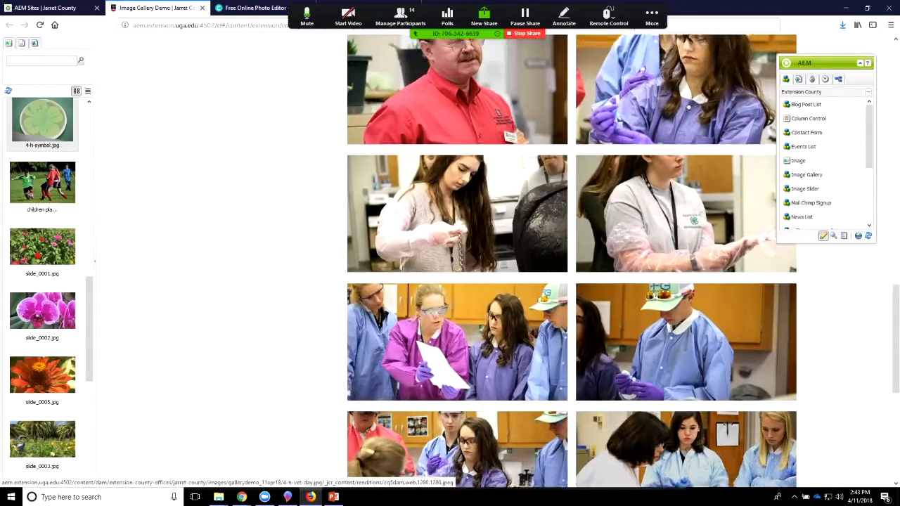
scroll(686, 415, up, 3)
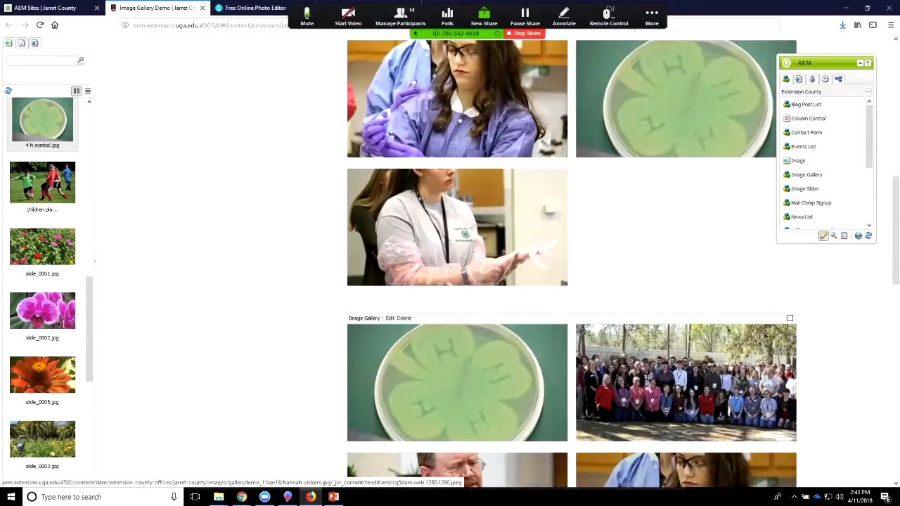
scroll(686, 414, down, 4)
scroll(597, 418, down, 5)
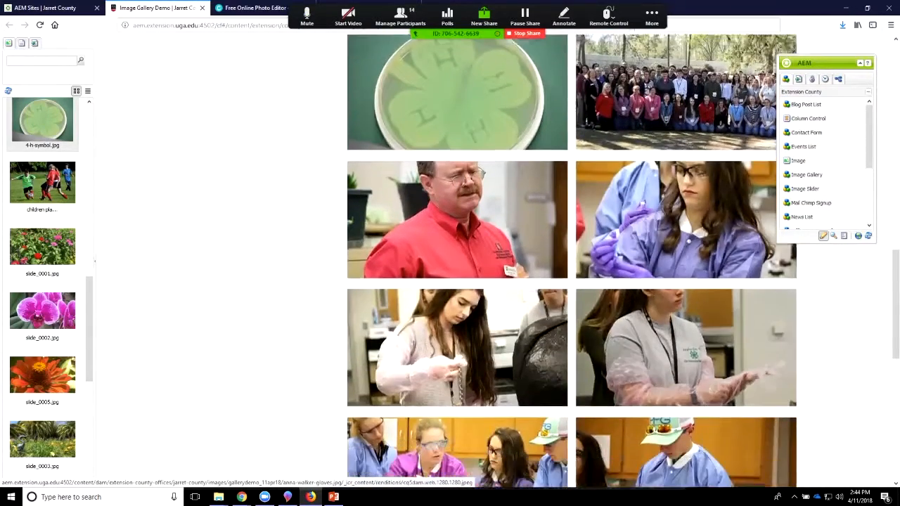
scroll(597, 418, up, 3)
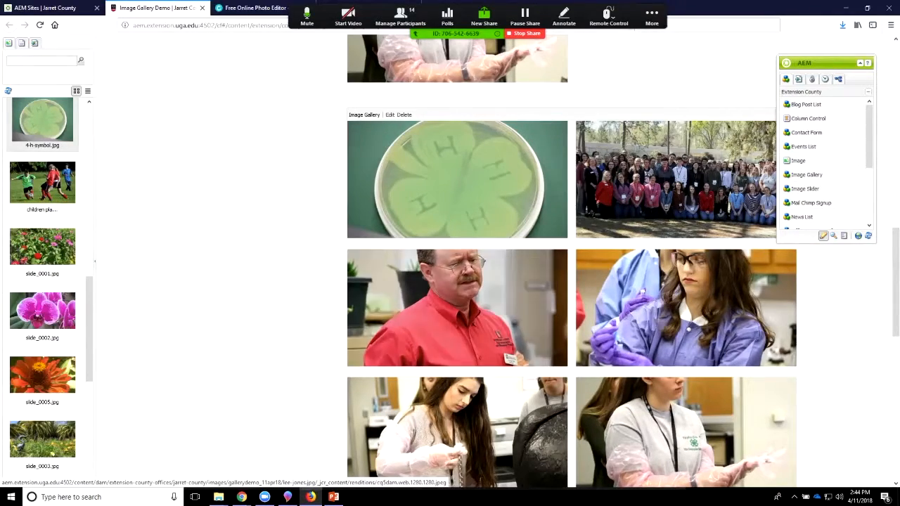
scroll(686, 449, up, 3)
scroll(686, 450, down, 3)
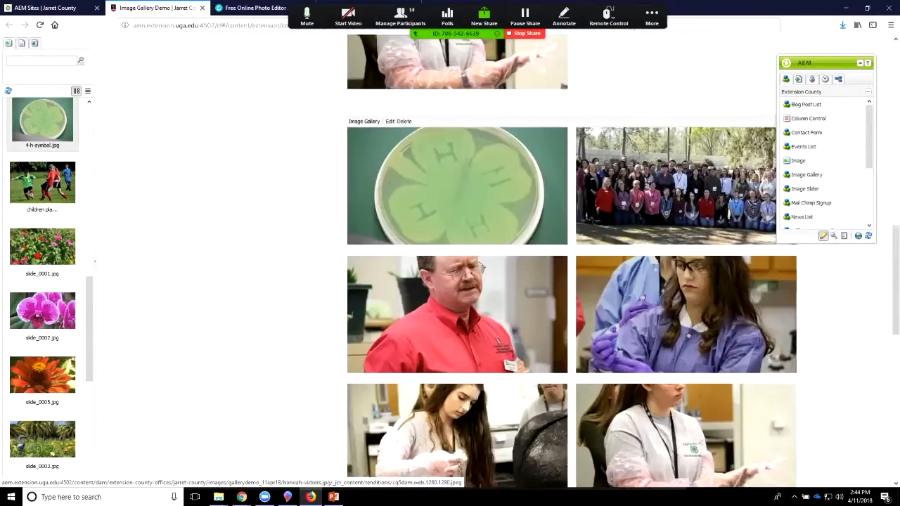
scroll(686, 450, down, 7)
scroll(686, 450, up, 2)
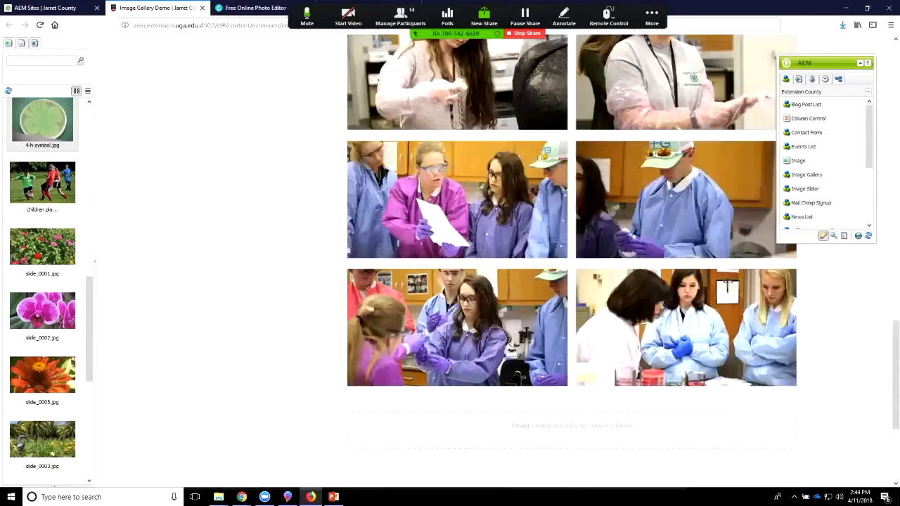
scroll(538, 348, up, 2)
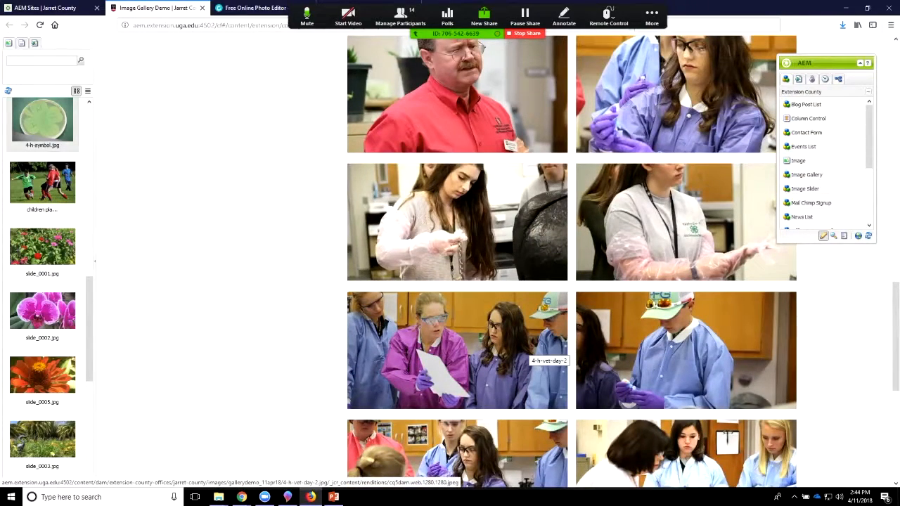
scroll(538, 348, down, 4)
scroll(537, 348, up, 7)
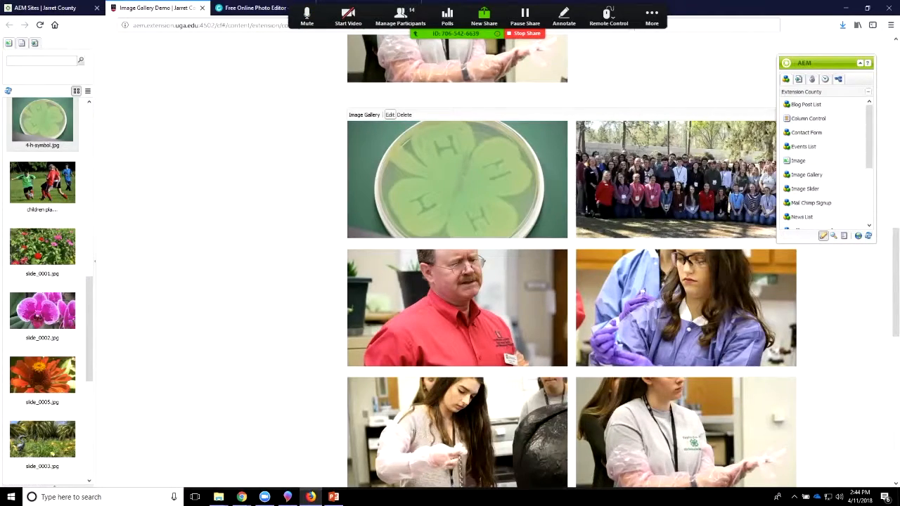
Step: Reopen the second Image Gallery for editing and display the 4-h-symbol slide with its title
click(389, 115)
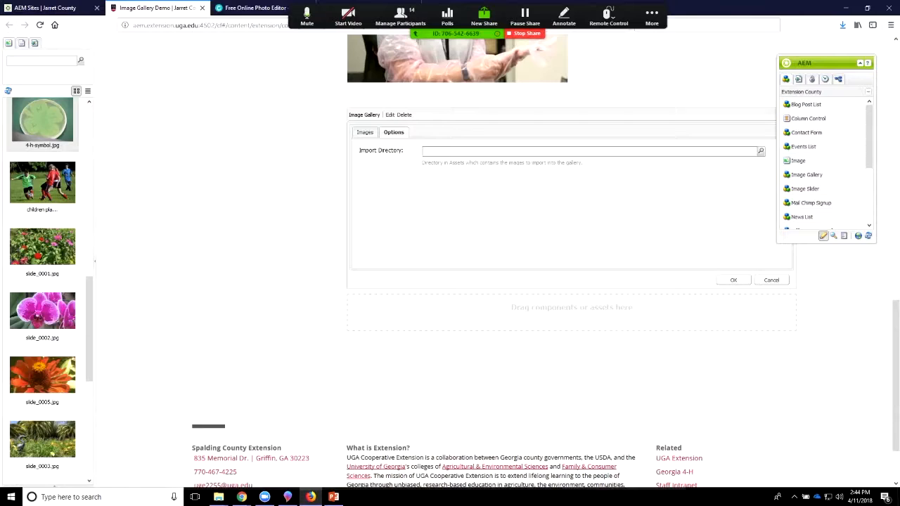
click(365, 133)
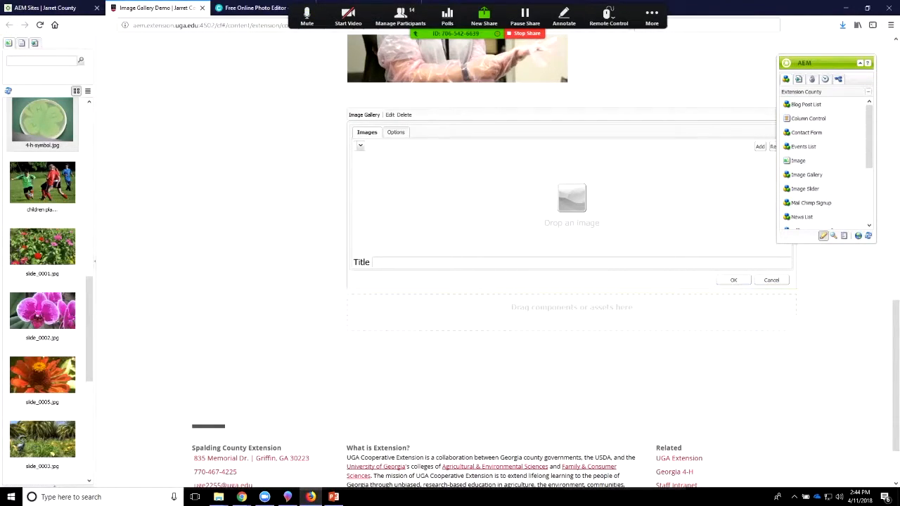
click(357, 145)
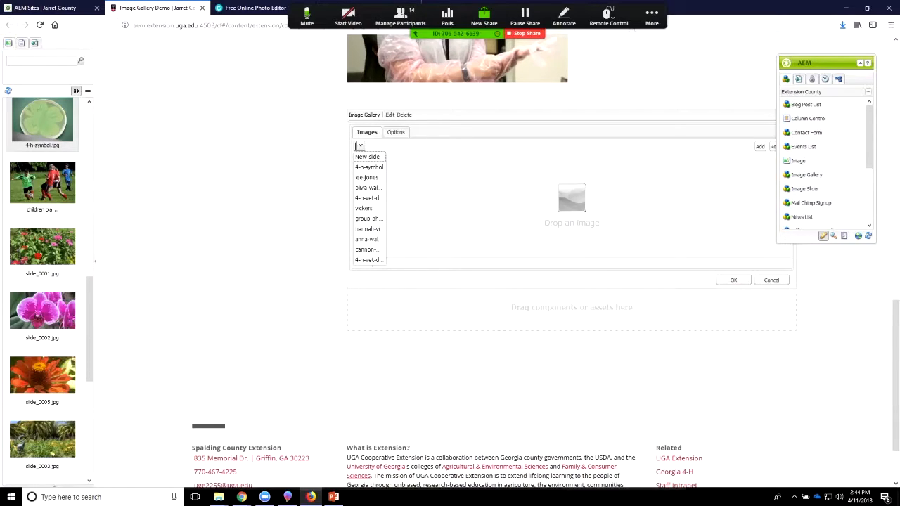
click(368, 167)
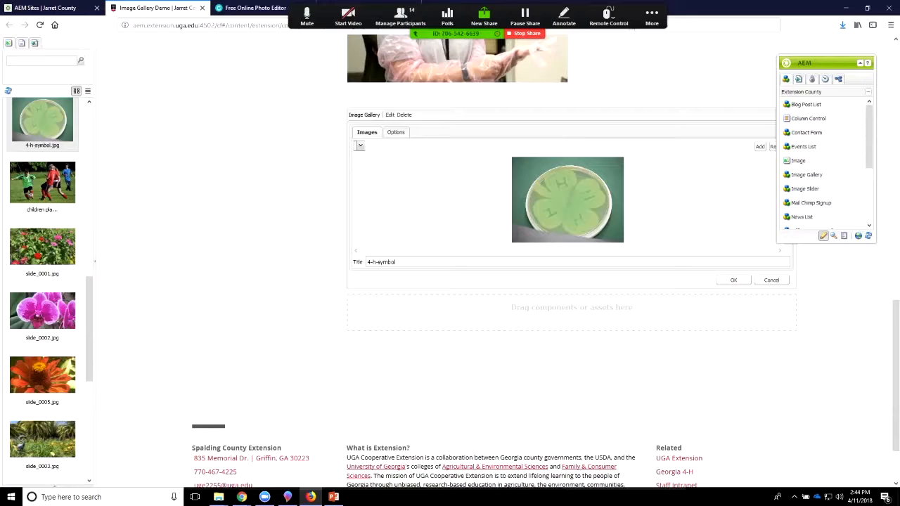
Step: Display the gallery's second slide with its title, and return to the 4-h-symbol slide
click(359, 146)
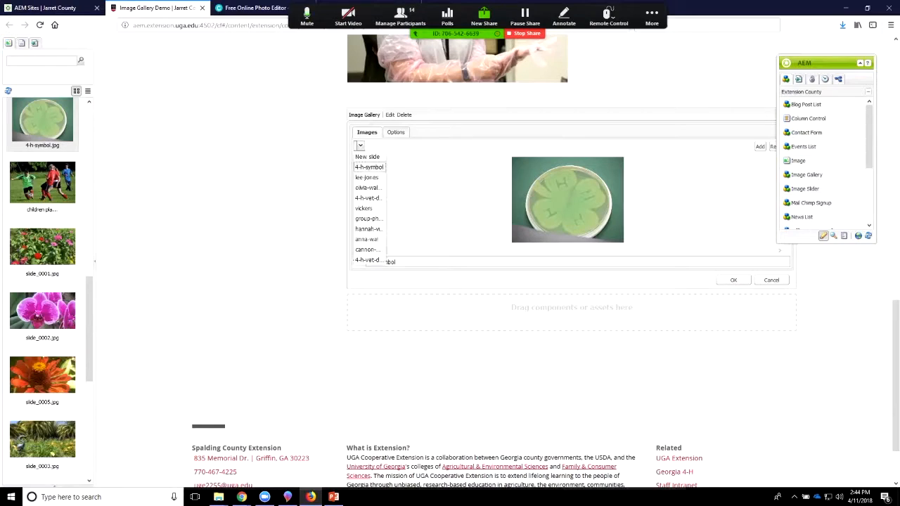
click(367, 177)
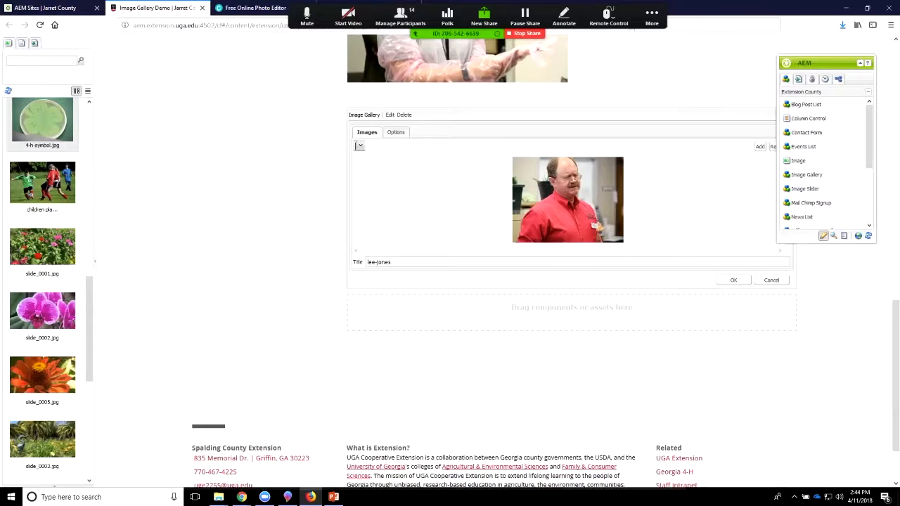
click(359, 145)
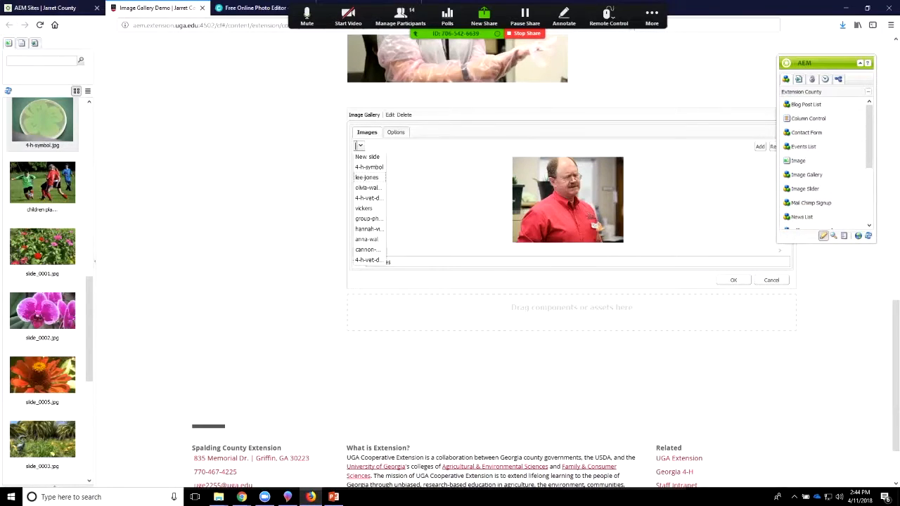
click(369, 168)
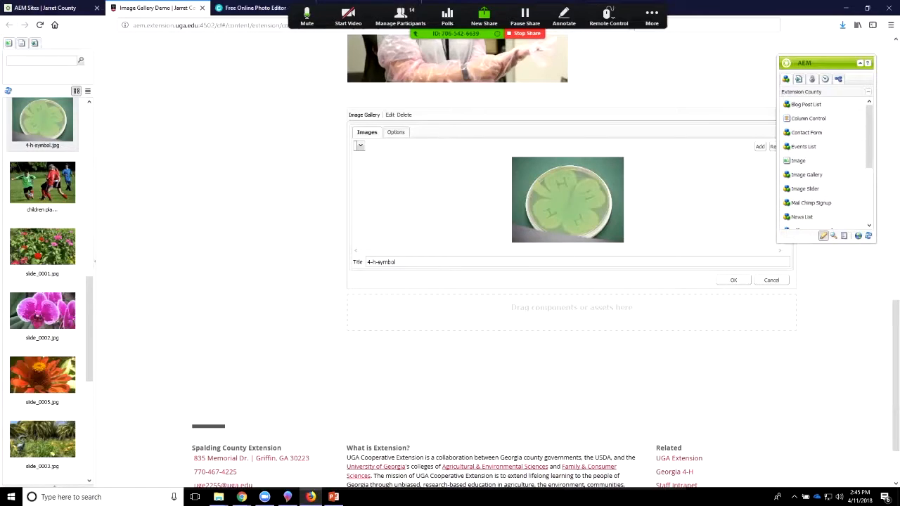
Step: Change the title of the 4-h-symbol slide to "4-h symbol in a petri dish"
click(380, 262)
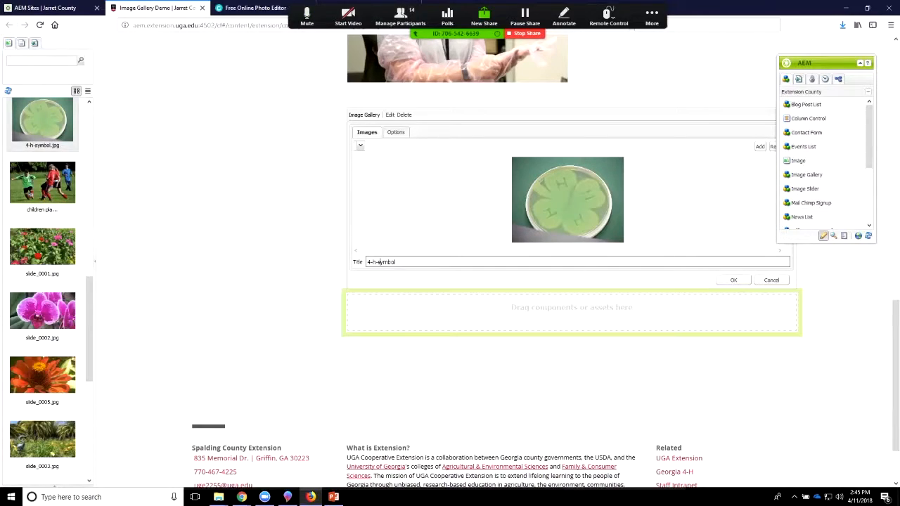
key(BackSpace)
key(BackSpace)
text(symbol in a p)
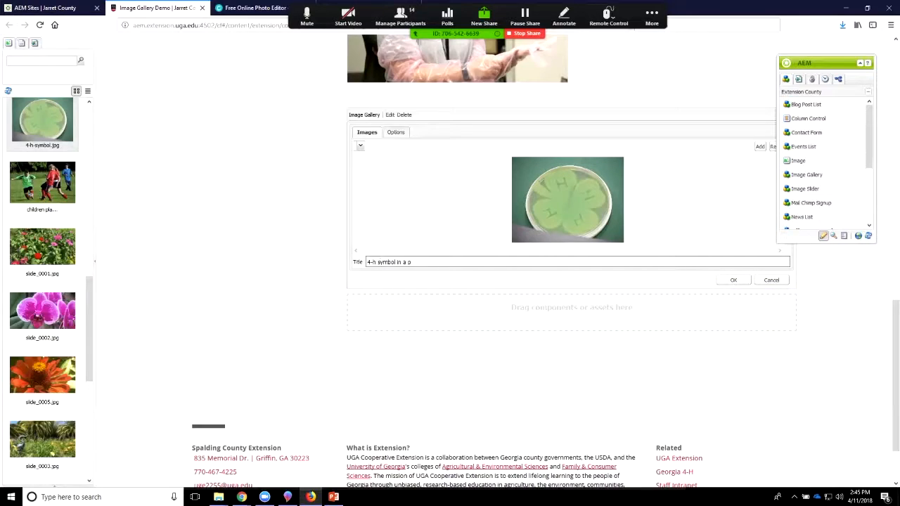
text(etri dish)
Step: Retitle the slide of the man in the red shirt with his full name followed by "speaking at 4-H Day", and save the gallery
click(360, 145)
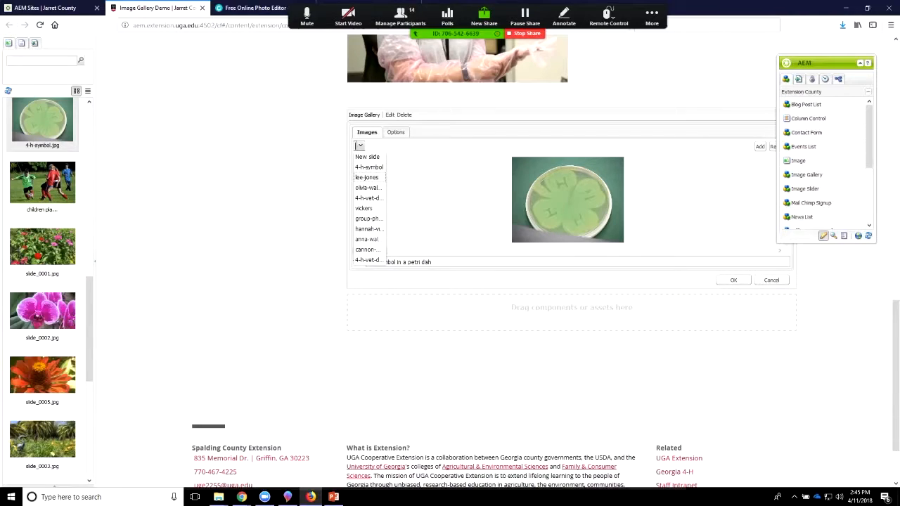
click(366, 178)
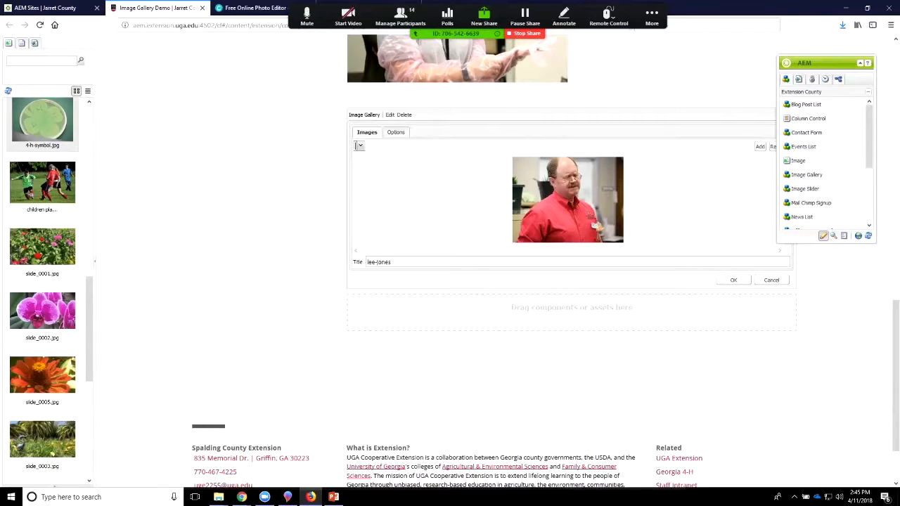
drag(398, 262, 366, 262)
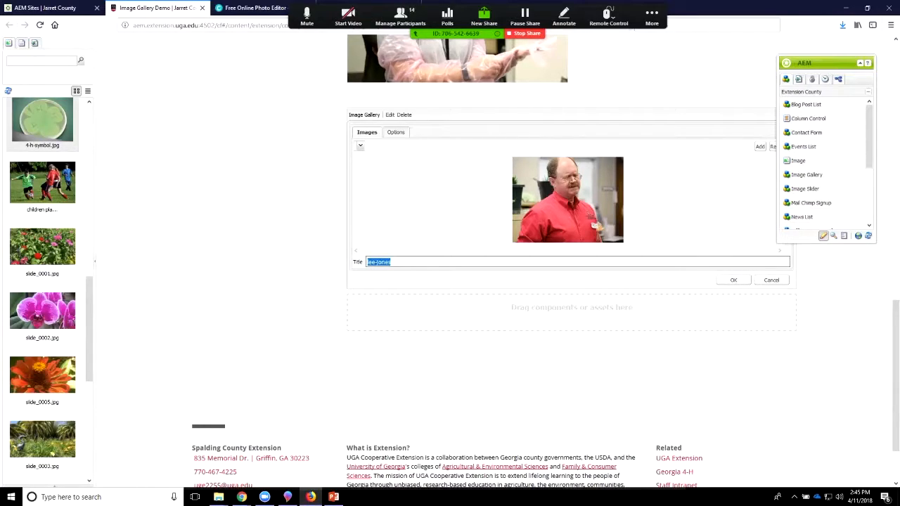
click(373, 262)
key(BackSpace)
text(L)
key(BackSpace)
text(Jones speaking a)
text(t 4-HDay)
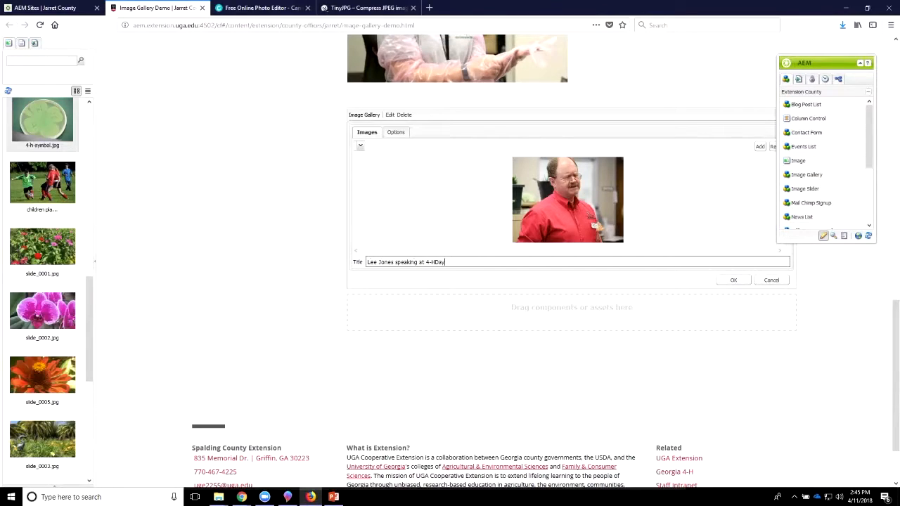
key(BackSpace)
key(BackSpace)
text(Day)
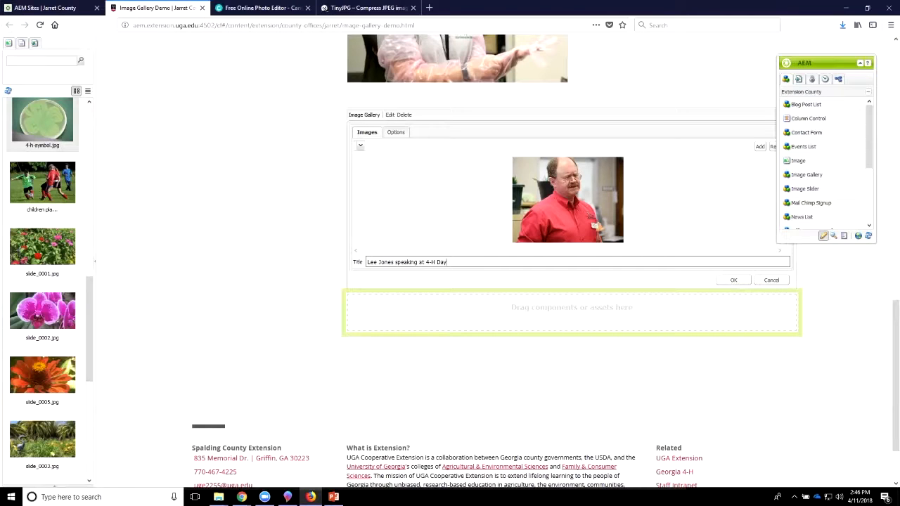
key(Return)
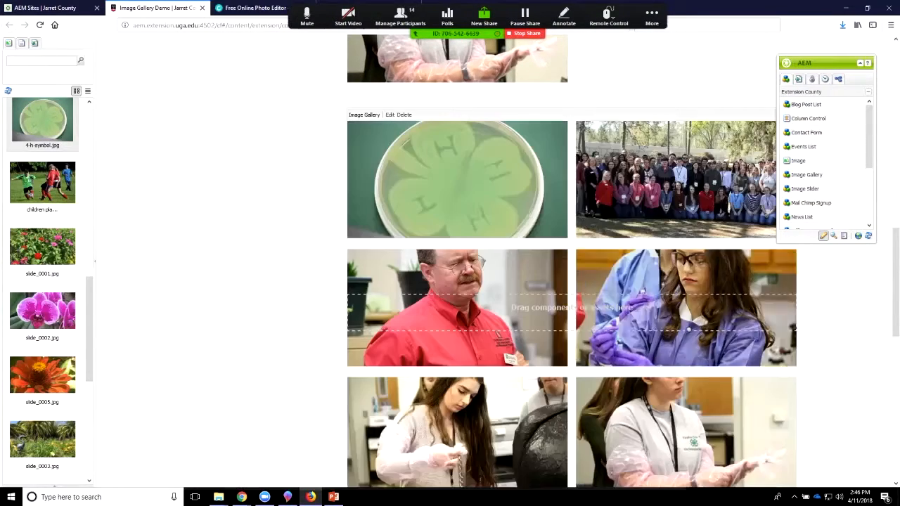
Step: Enlarge the petri dish photo in the second gallery, check its caption below the image, and close the enlarged view
click(457, 180)
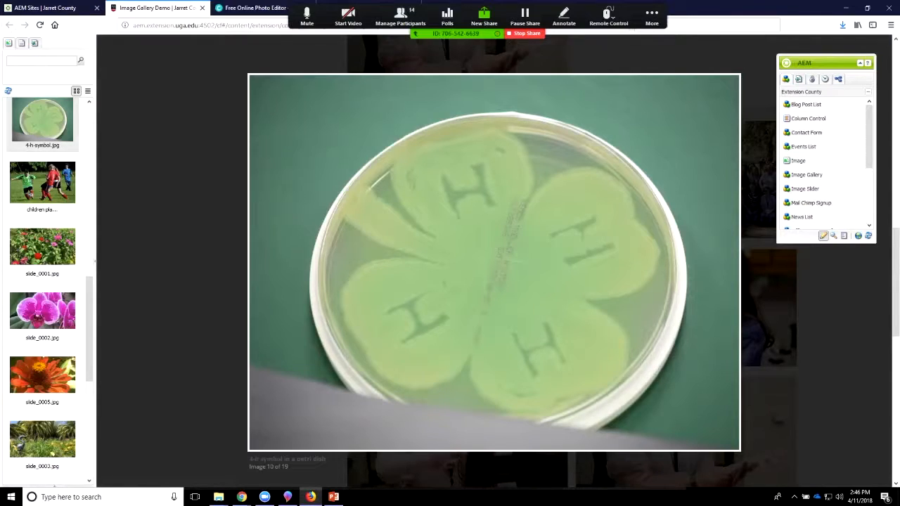
drag(326, 459, 248, 461)
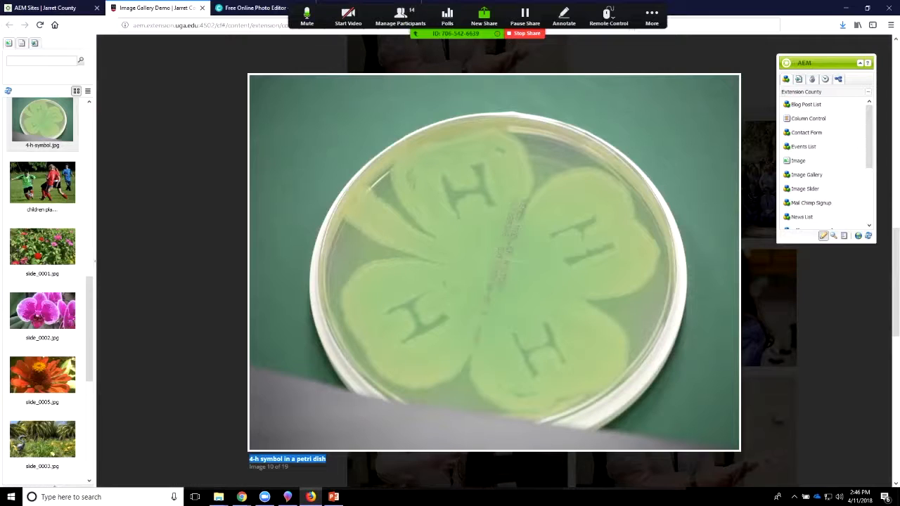
scroll(492, 260, down, 1)
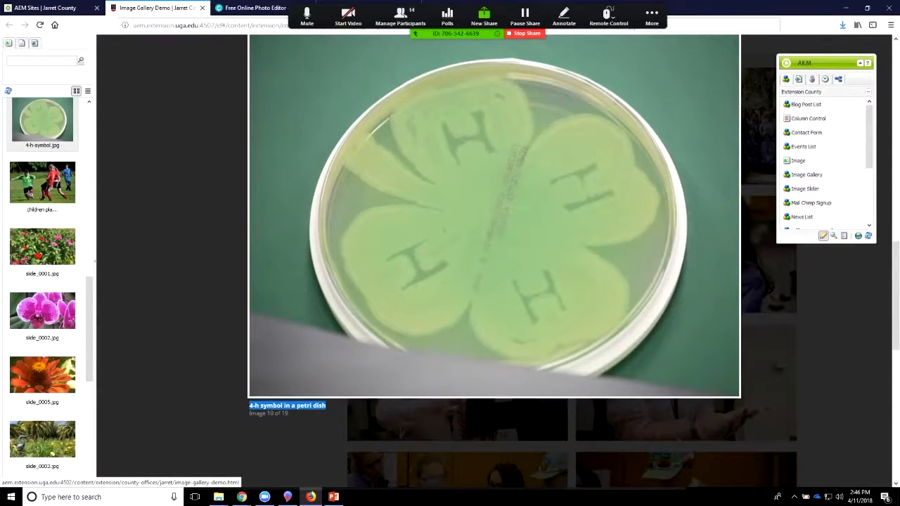
key(Escape)
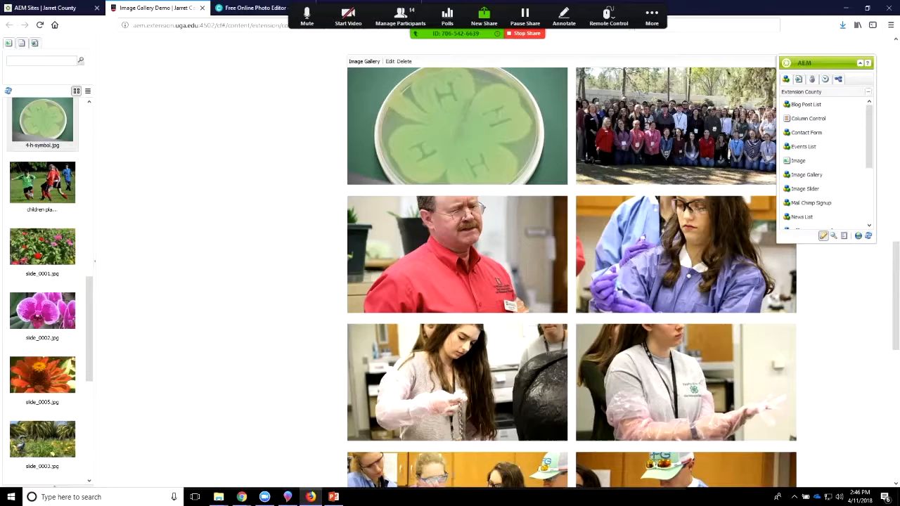
Step: Switch to PowerPoint, start the slide show from the current OCCS Guidelines slide, and advance to the Discussion & Questions slide
mouse_move(334, 499)
click(333, 497)
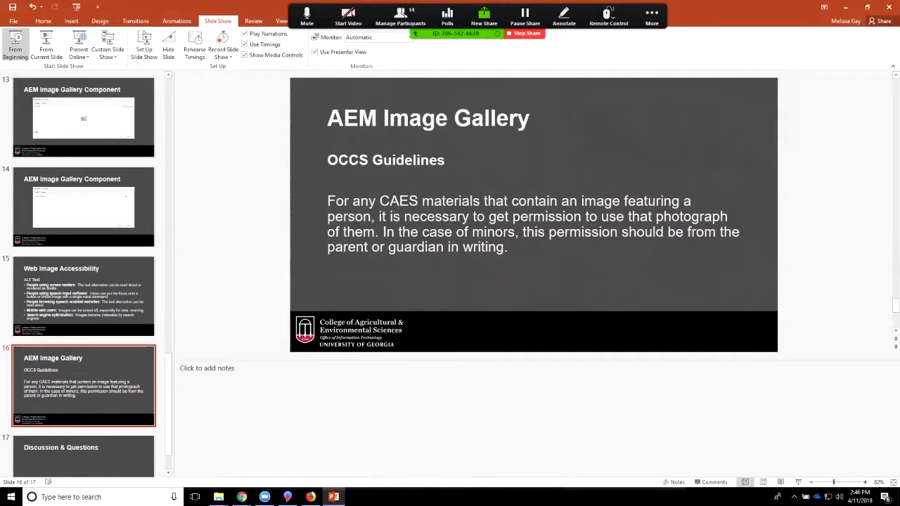
click(46, 47)
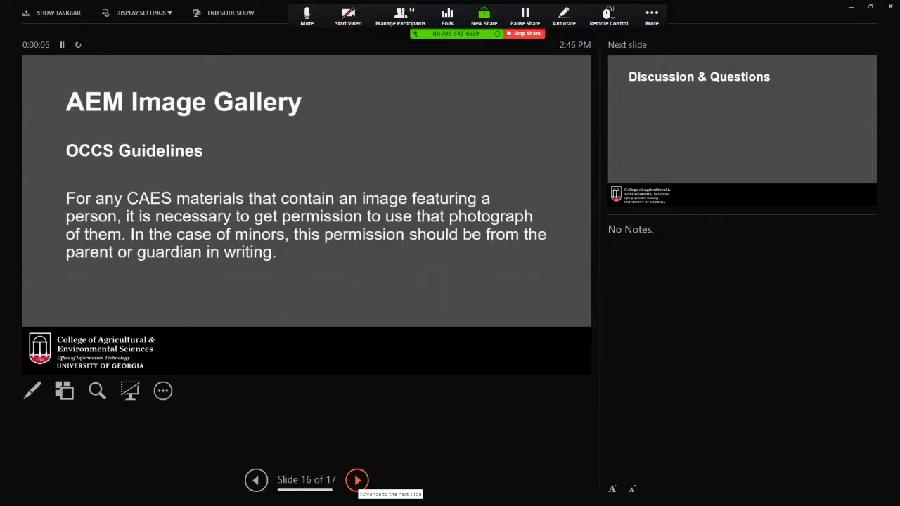
click(357, 480)
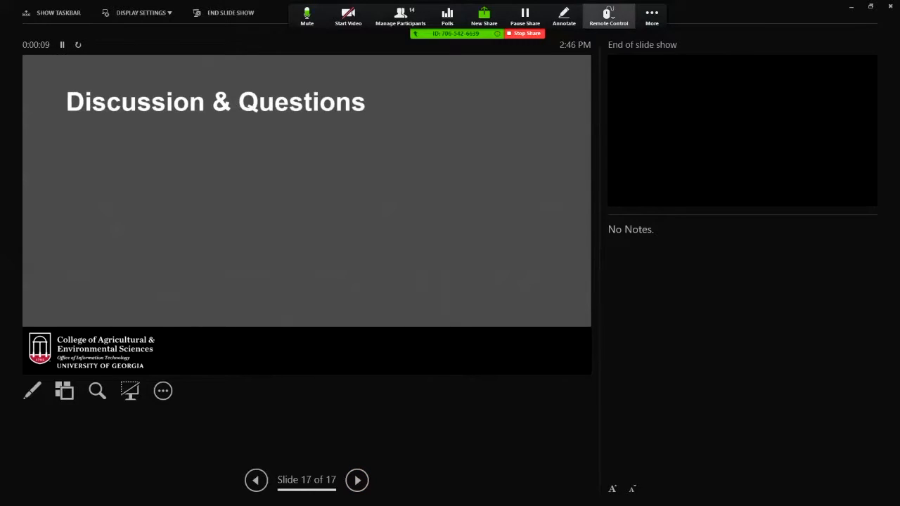
click(651, 17)
click(655, 38)
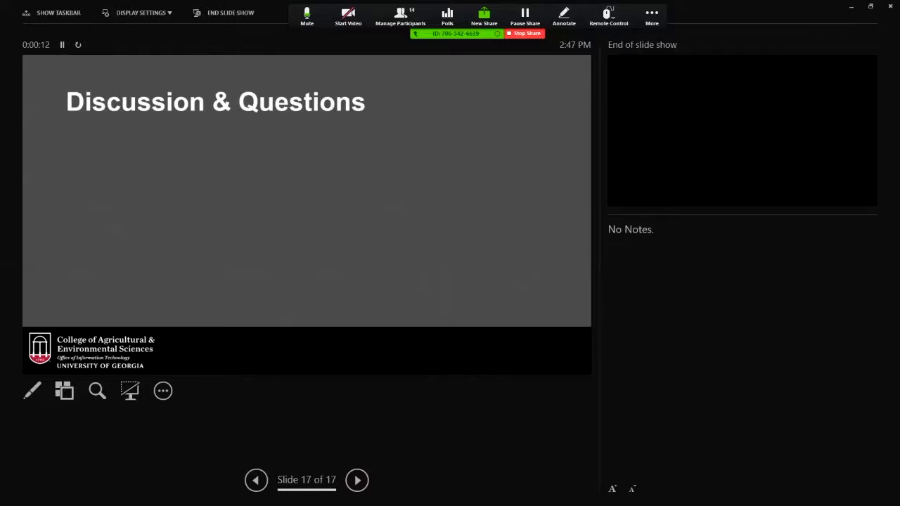
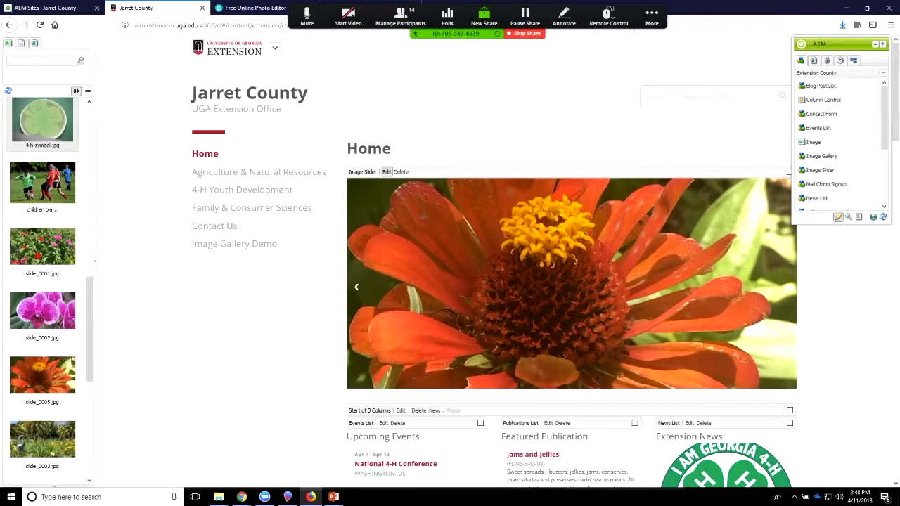
Step: Open the Home page's Image Slider for editing, view its custom slides and read the image size instructions
click(386, 171)
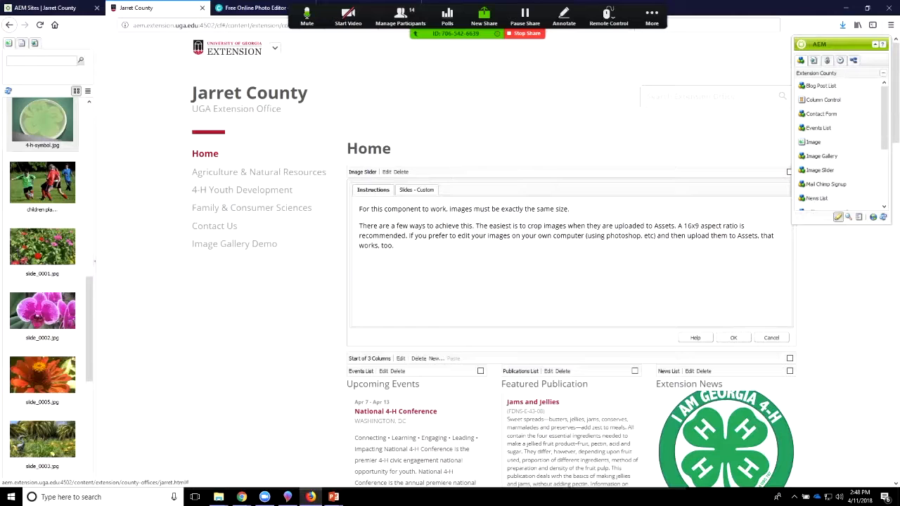
click(416, 190)
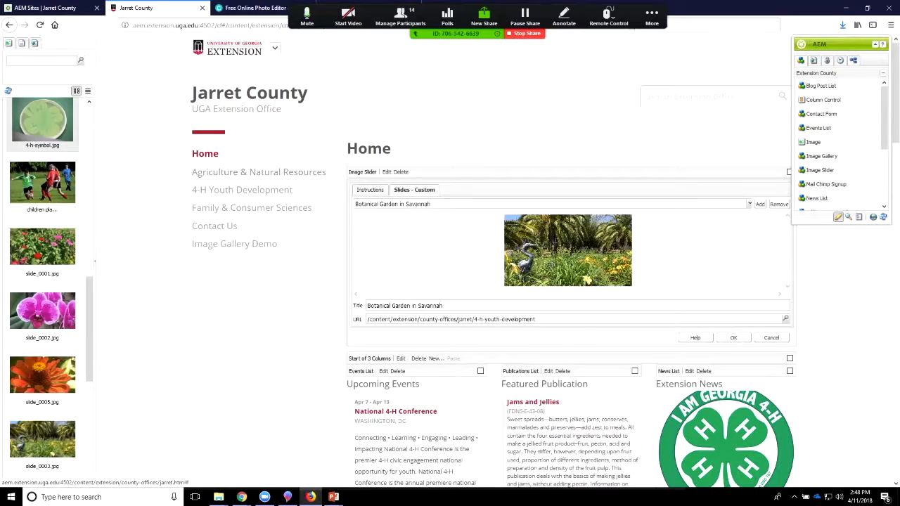
click(370, 190)
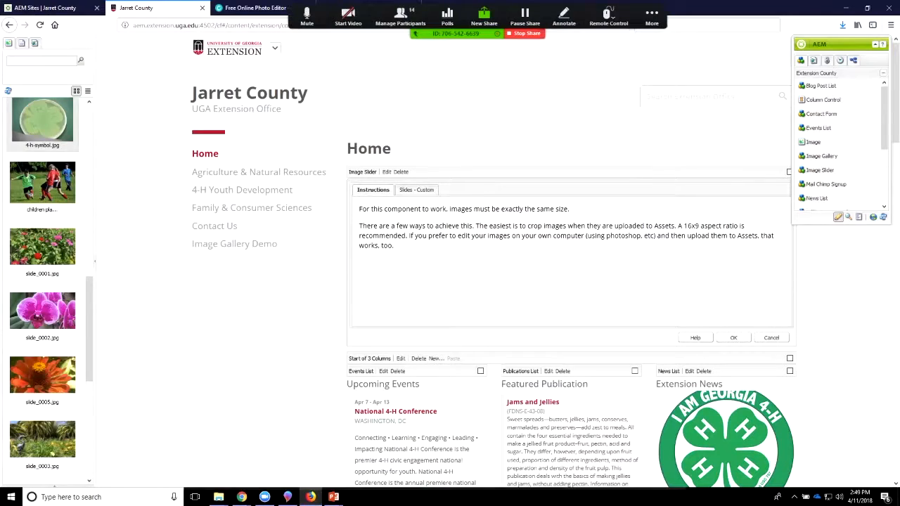
Step: Remove all the existing custom slides from the Image Slider
click(416, 190)
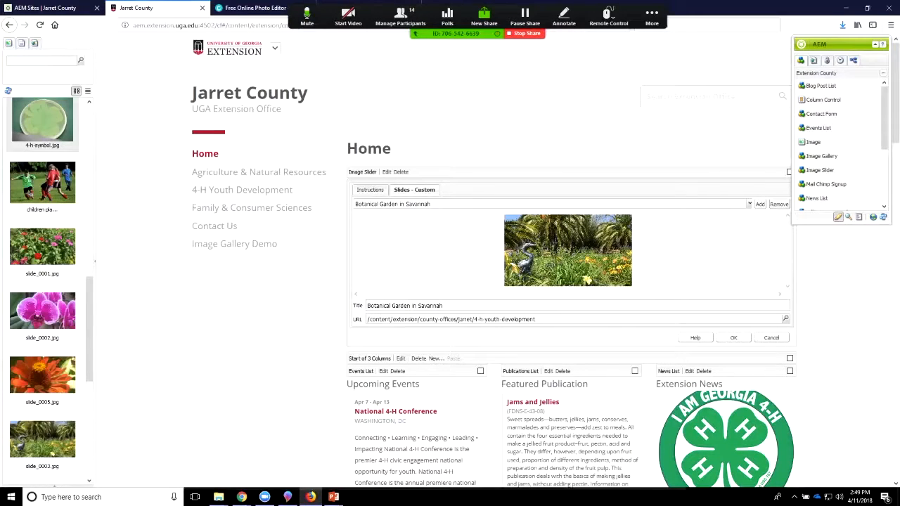
click(779, 204)
click(779, 203)
click(779, 204)
click(779, 203)
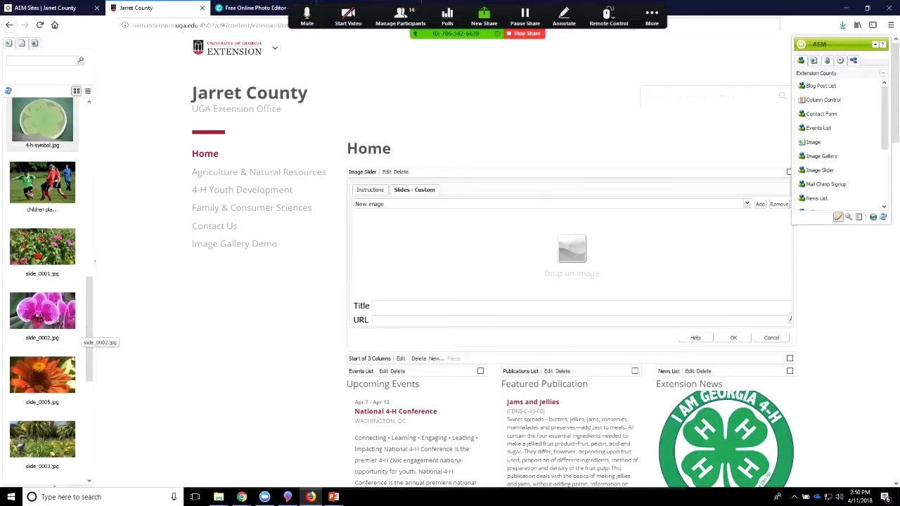
Step: Add four slides to the slider using slide_0001.jpg, slide_0002.jpg, slide_0005.jpg and slide_0003.jpg, in that order
drag(49, 267, 520, 269)
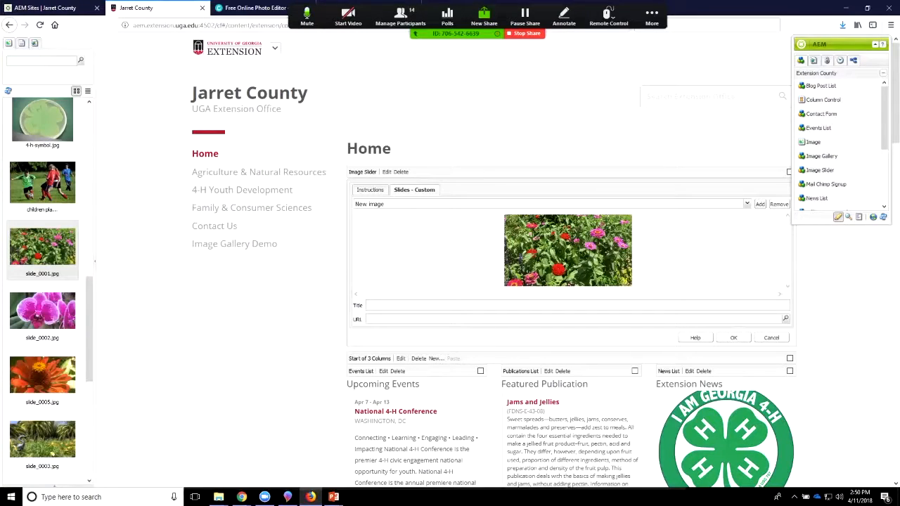
click(760, 204)
drag(42, 310, 567, 250)
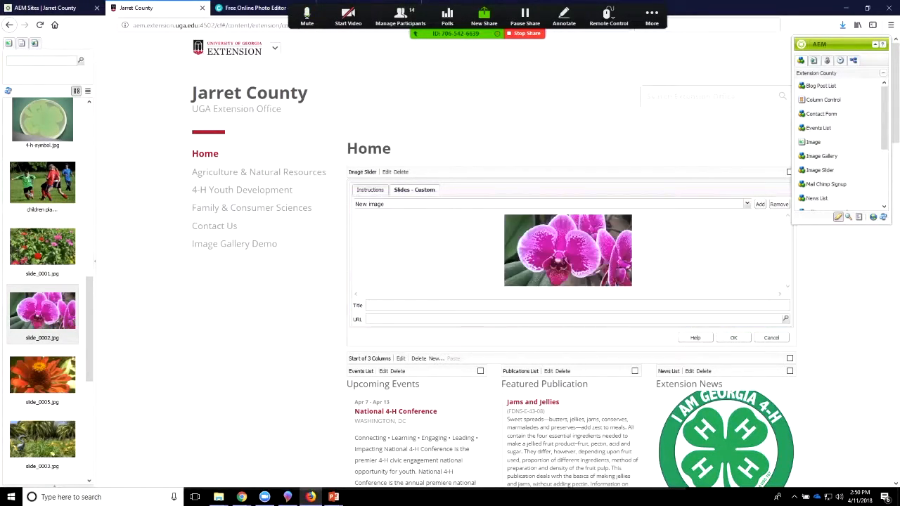
click(760, 204)
drag(42, 375, 556, 267)
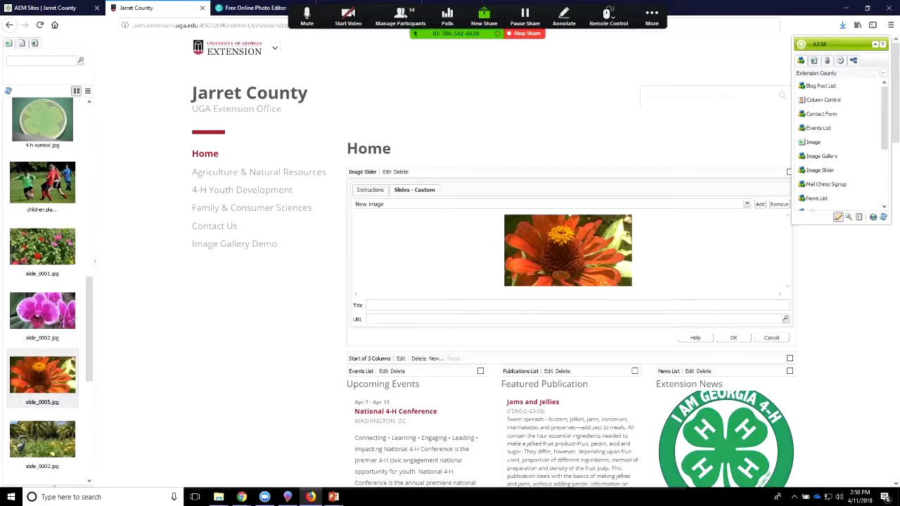
click(760, 203)
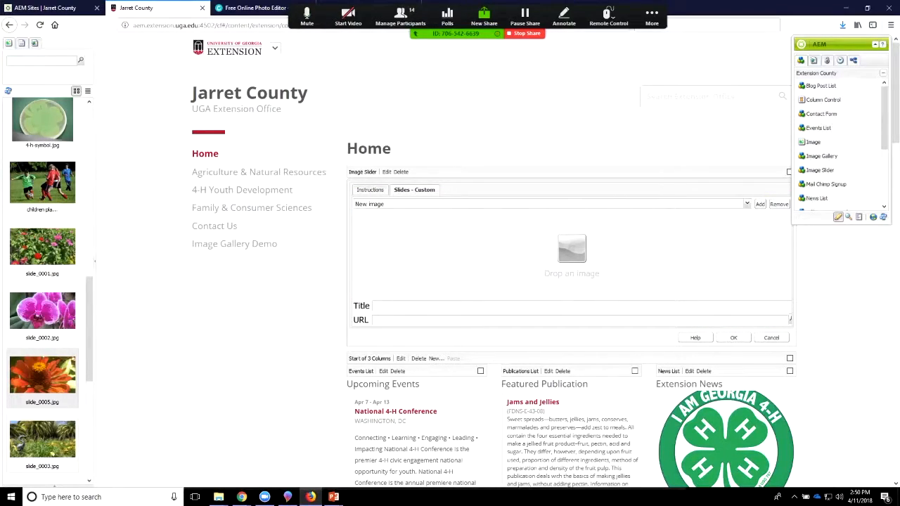
drag(42, 440, 557, 265)
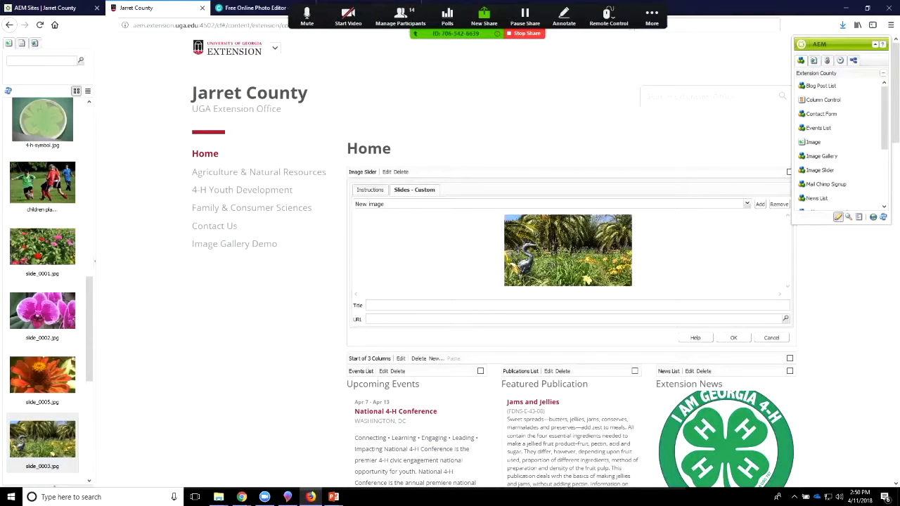
Step: Title the slide_0001.jpg slide "Flowers in the Botanical Gardens in Savannah GA"
click(746, 203)
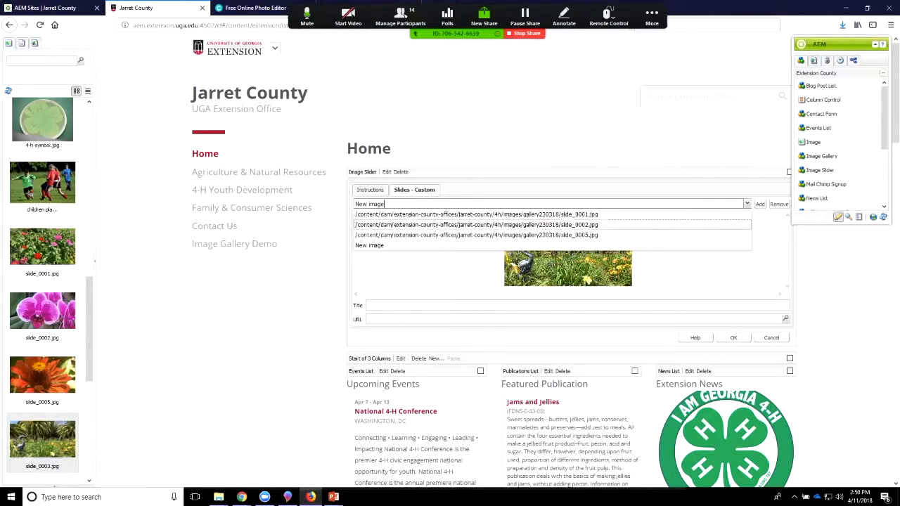
click(476, 214)
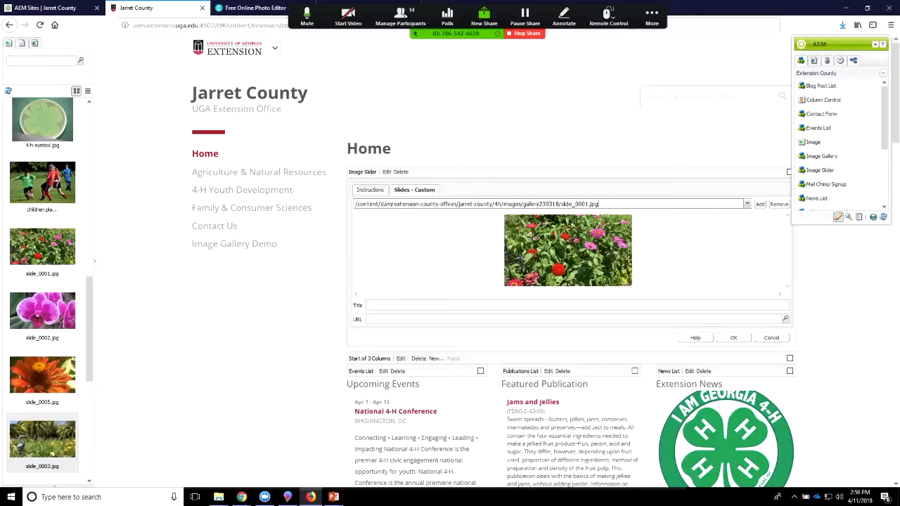
click(368, 305)
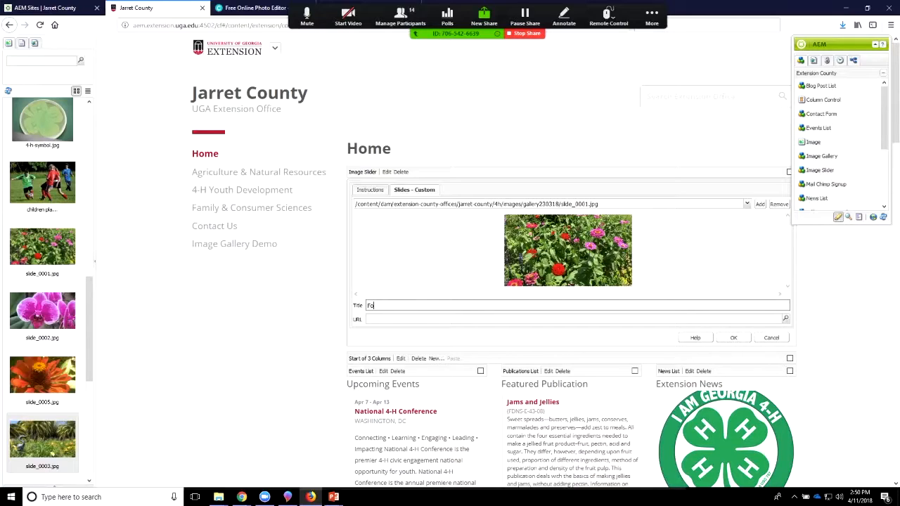
key(BackSpace)
text(lower)
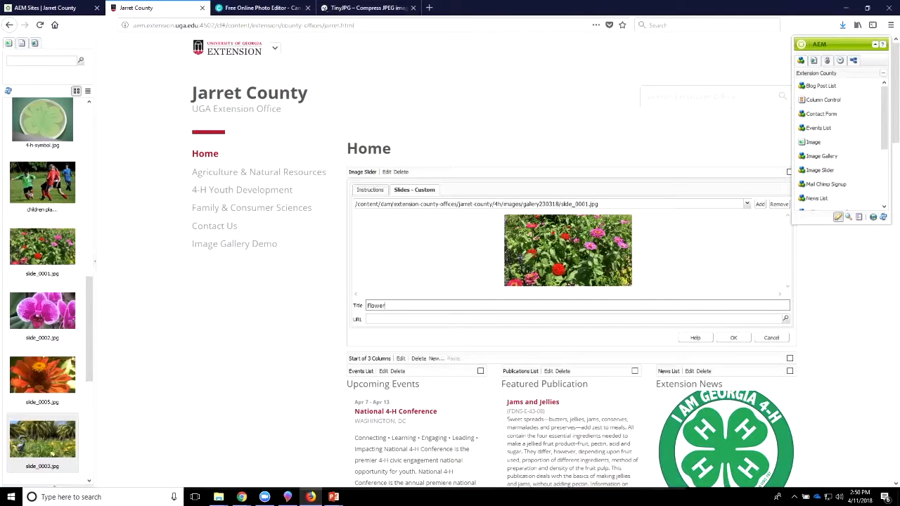
text(s in the Botanical Gardens in Savannah GA)
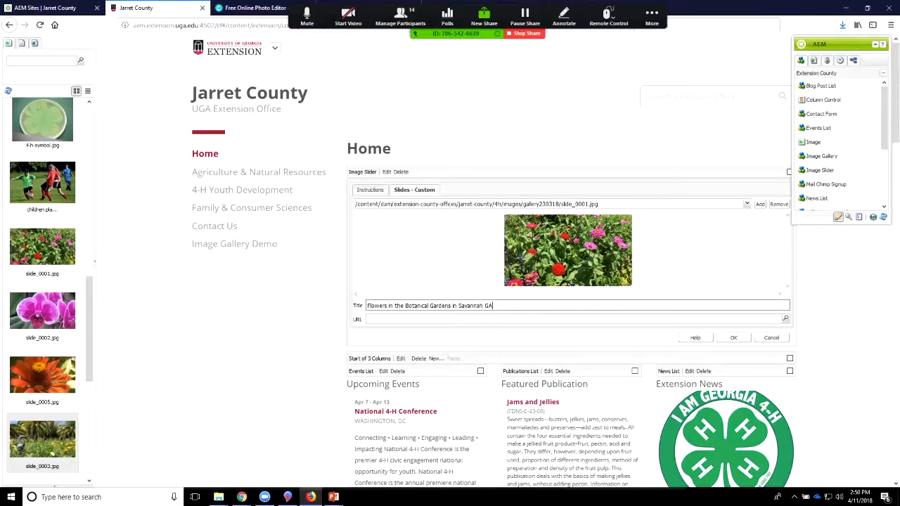
Step: Link the slide_0001.jpg slide to the 4-H Youth Development page
click(450, 319)
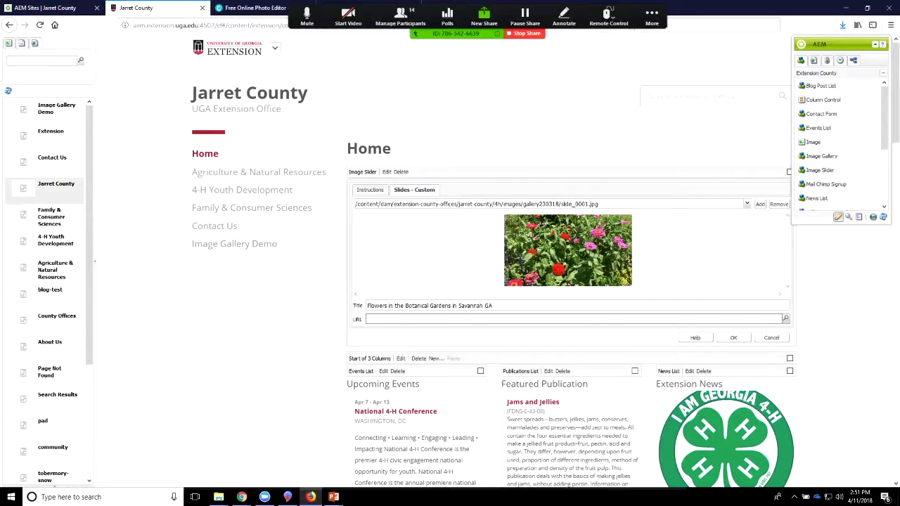
drag(56, 241, 432, 328)
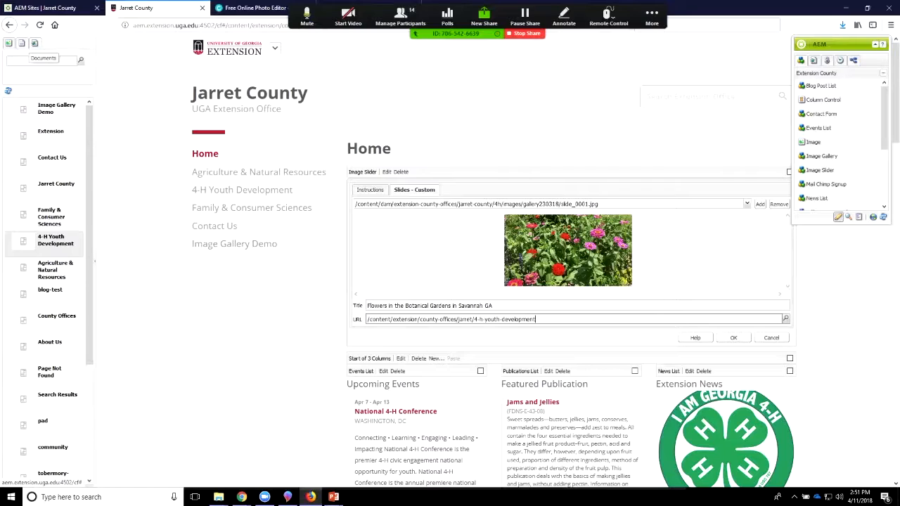
Step: Set the slide_0001.jpg slide's URL to the document CAES Web Team SessionList_2018.pdf and save the slider
click(22, 43)
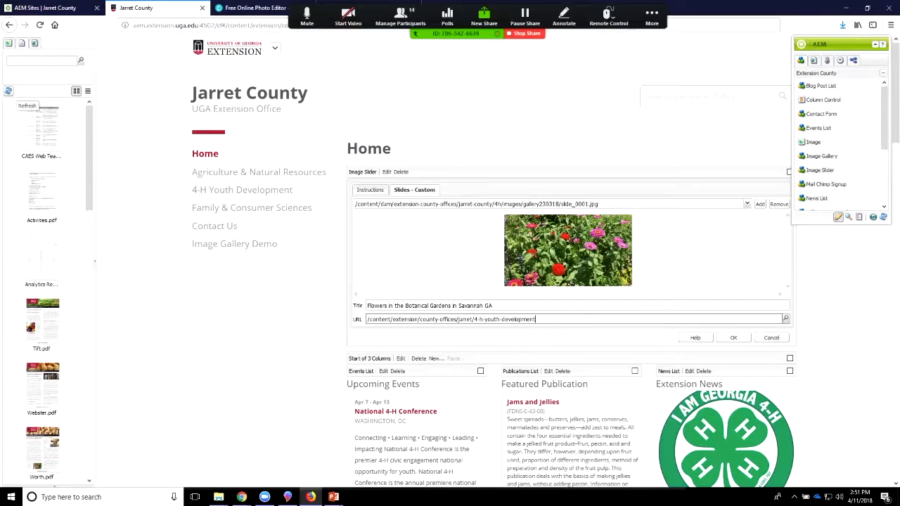
drag(42, 130, 590, 321)
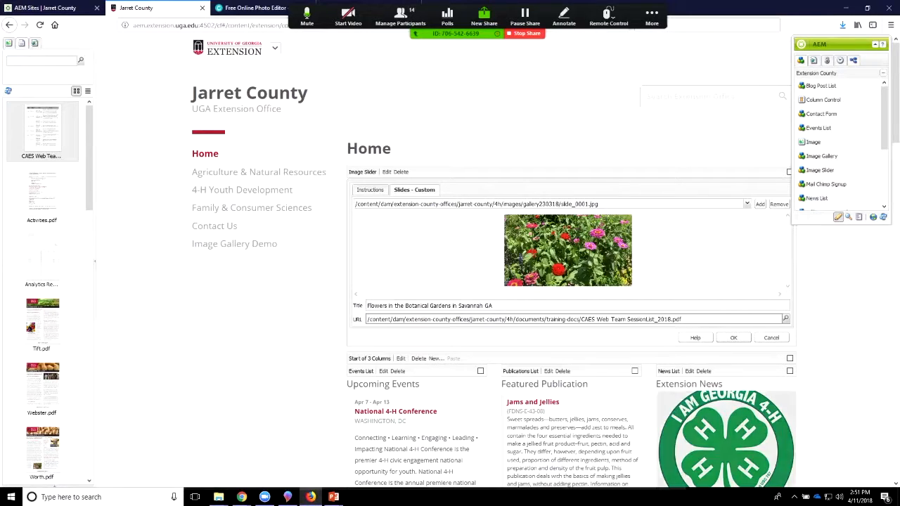
click(733, 338)
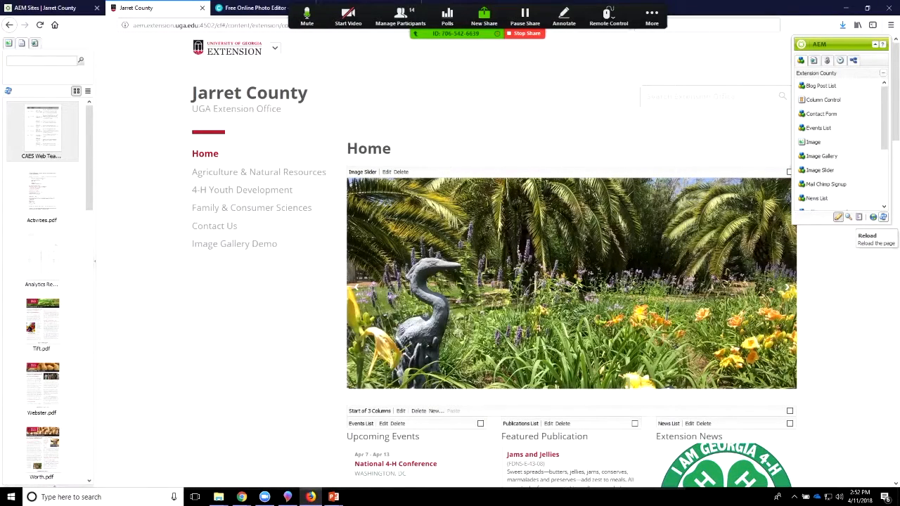
Step: Refresh the page, bring up the captioned flower garden slide, and open the CAES Web Team session list document
click(883, 217)
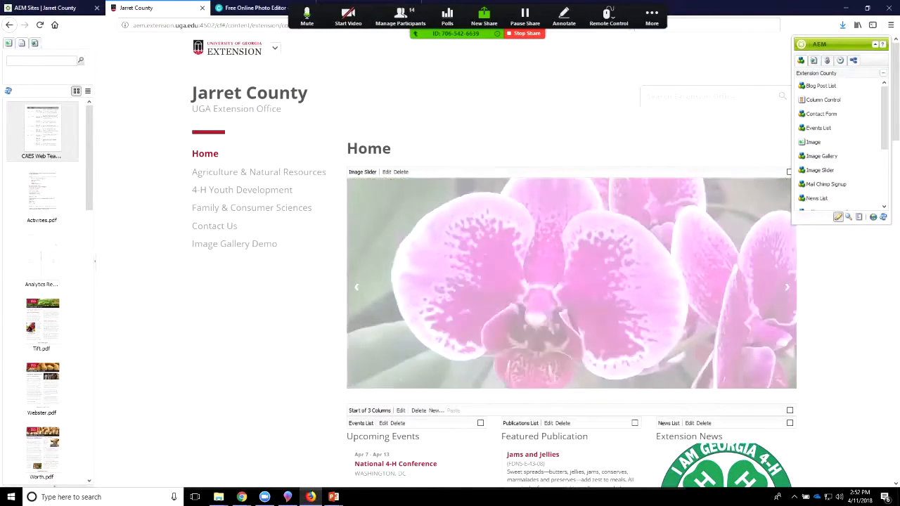
click(356, 287)
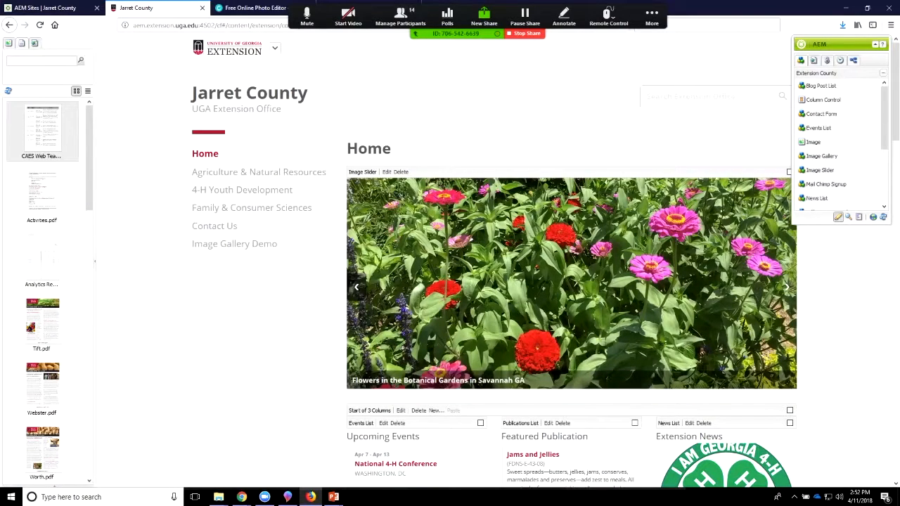
double_click(42, 130)
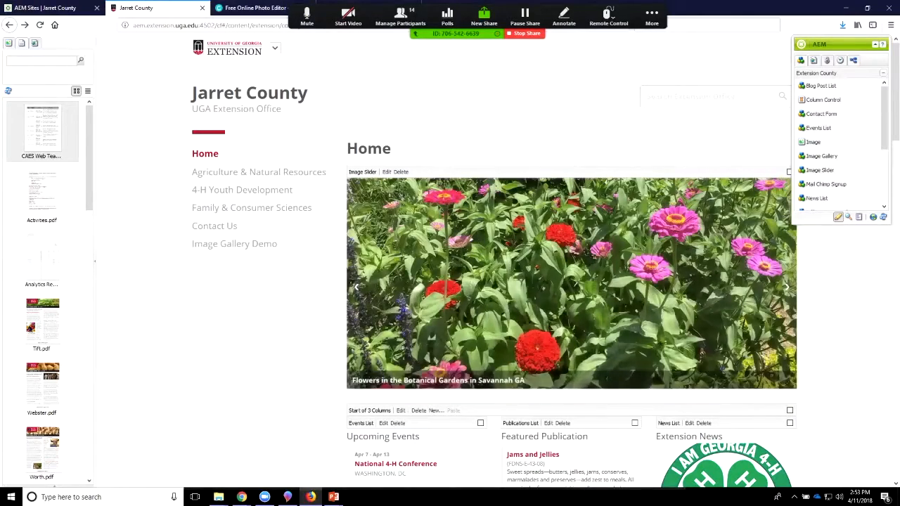
Step: Search the web for "caes occs" in a new browser tab
drag(705, 9, 701, 60)
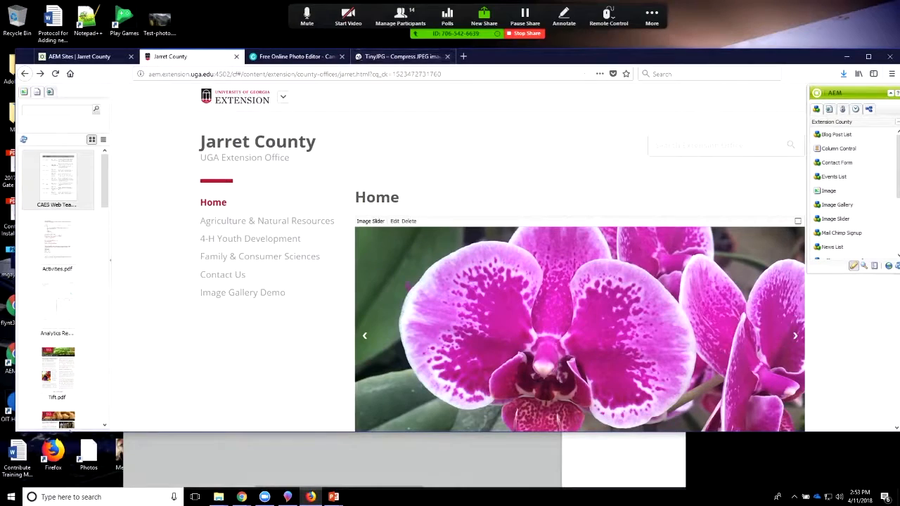
click(463, 57)
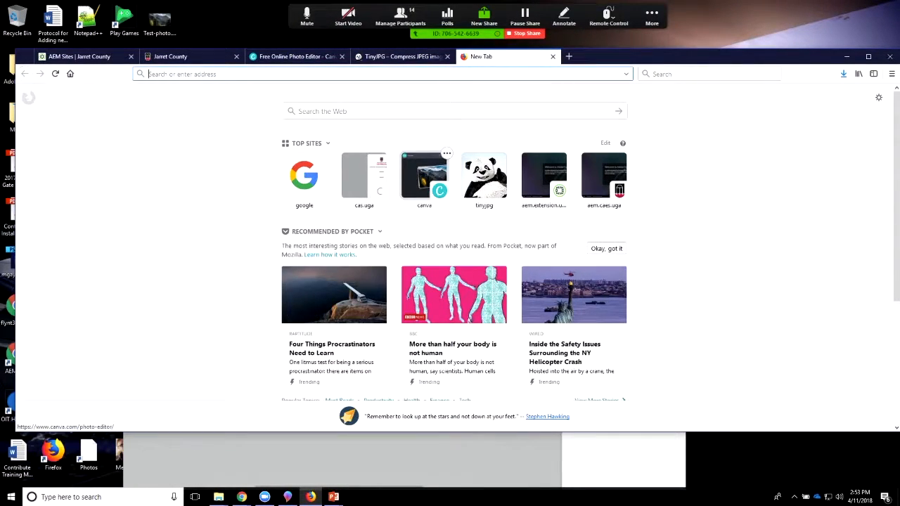
text(caes occs)
key(Return)
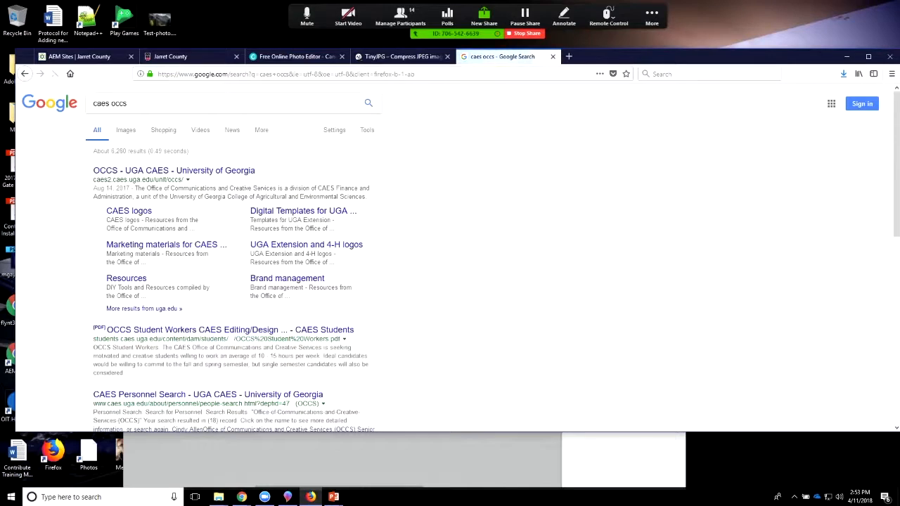
Step: Open the Resources page of the OCCS website and examine its topic categories, including photography and photo and image resources
click(174, 170)
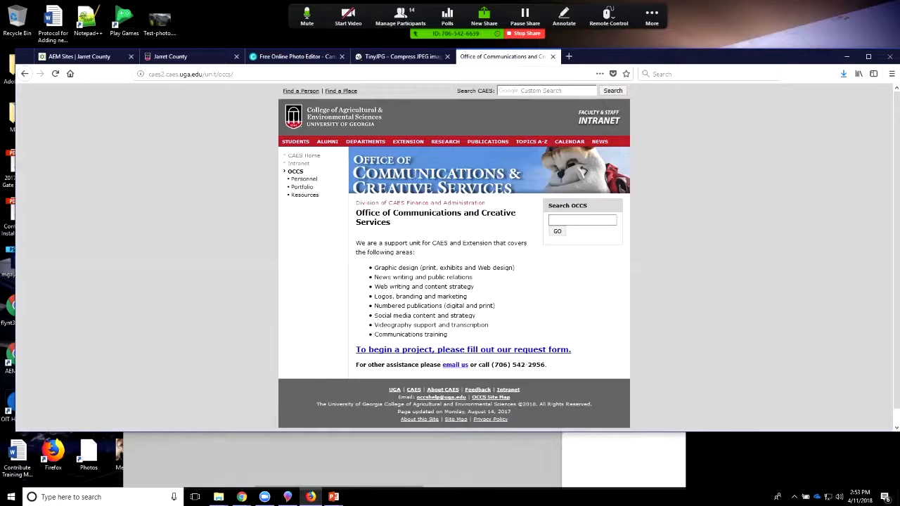
click(305, 194)
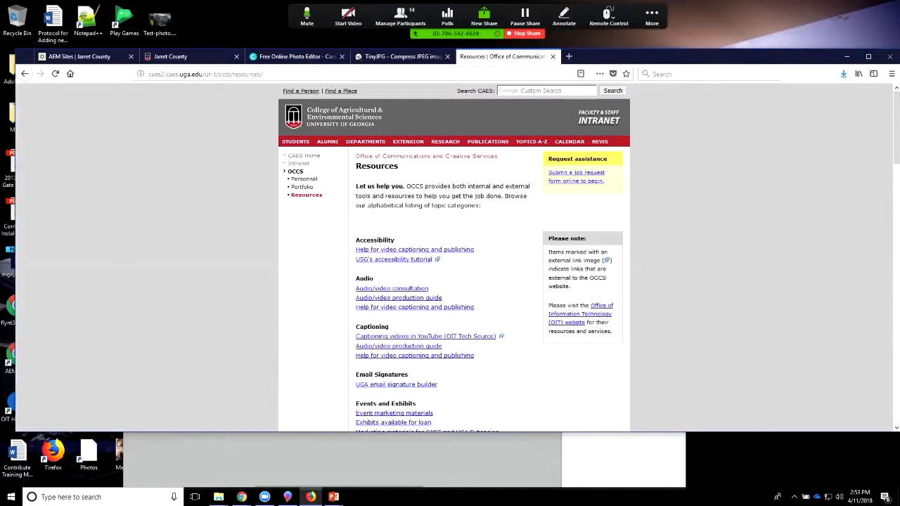
scroll(450, 257, down, 10)
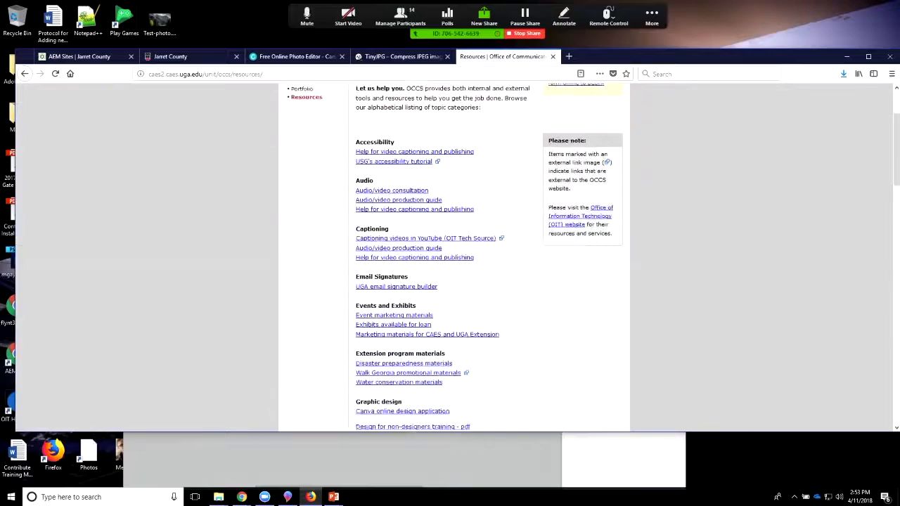
scroll(449, 256, down, 10)
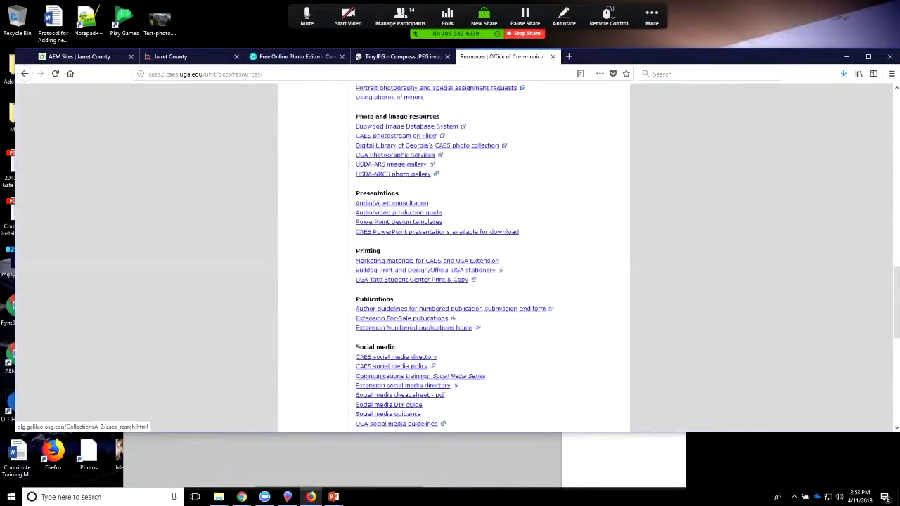
scroll(450, 257, up, 20)
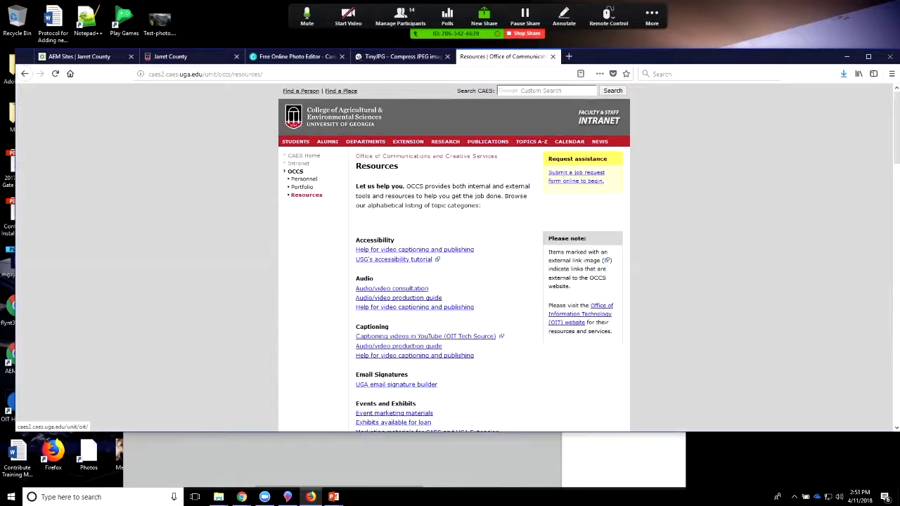
scroll(449, 256, down, 5)
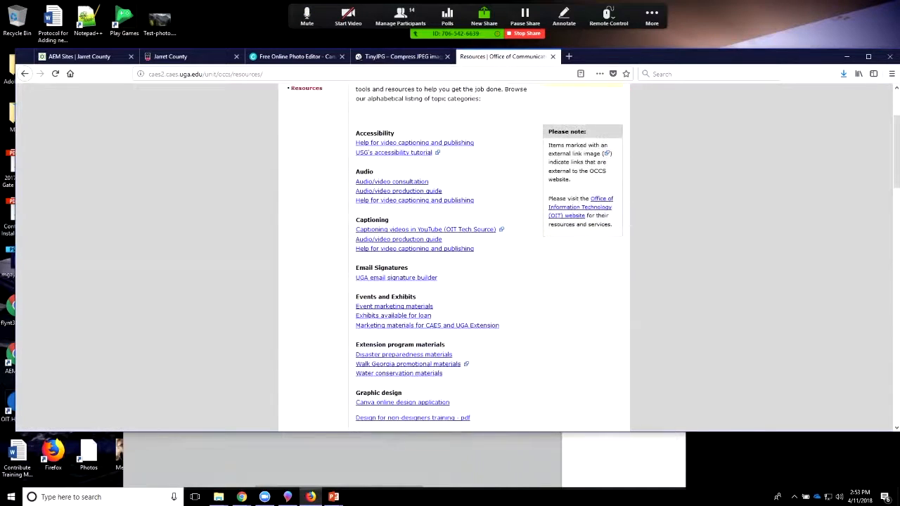
scroll(450, 256, down, 1)
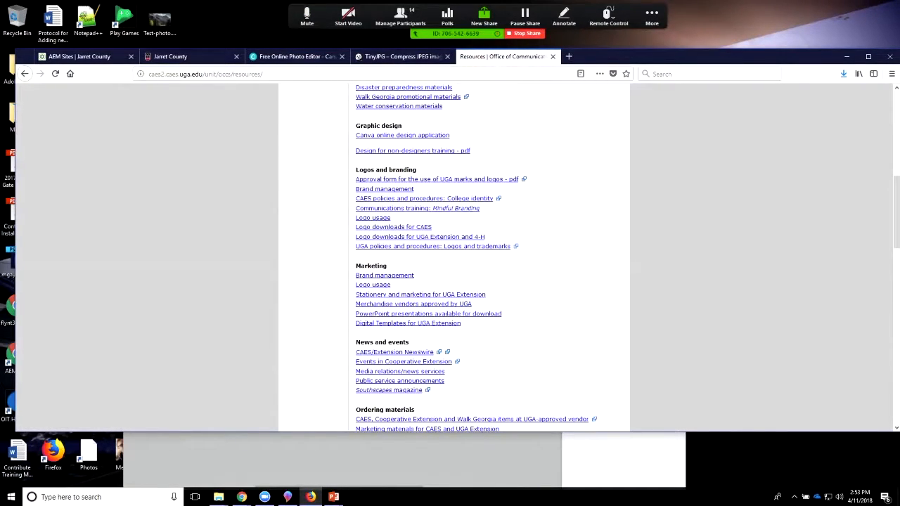
scroll(492, 312, down, 2)
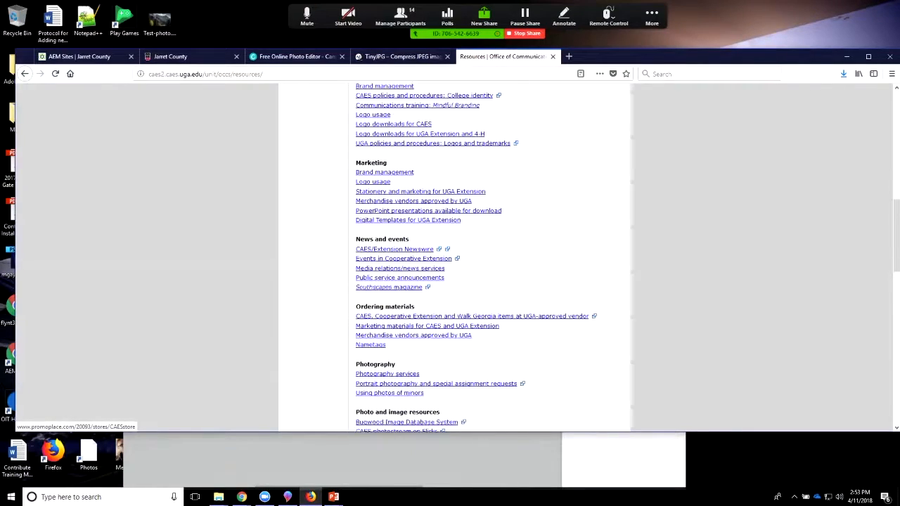
scroll(492, 312, down, 3)
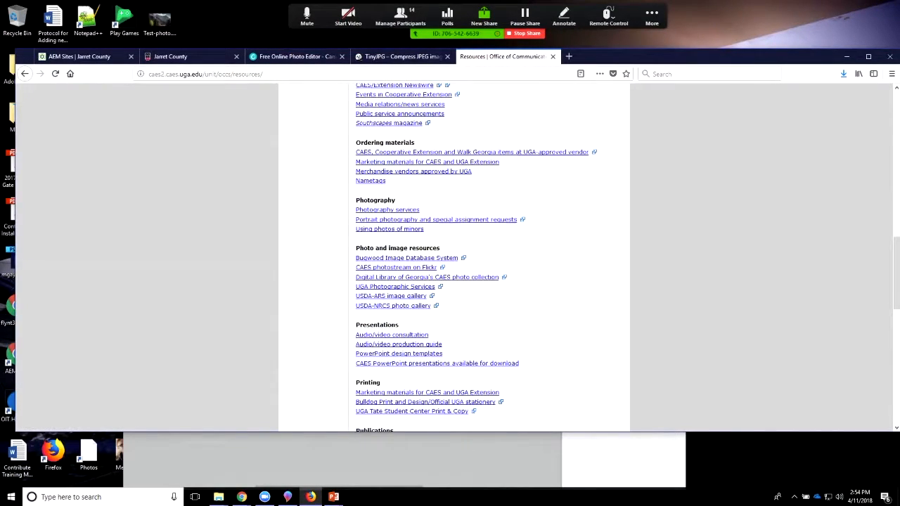
Step: Examine the remaining OCCS resource categories through Videography and open the Using photos of minors page from the Photography topics
scroll(492, 312, down, 1)
scroll(492, 312, down, 1)
scroll(492, 312, down, 3)
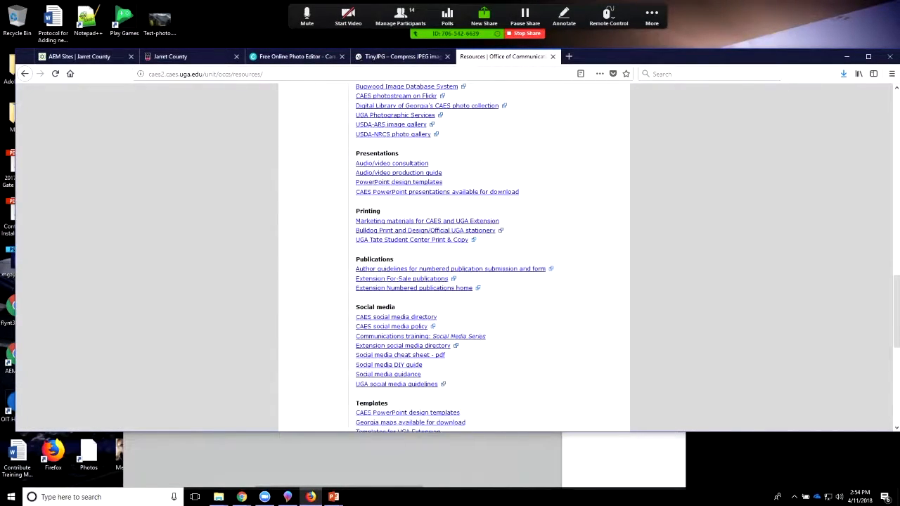
scroll(492, 312, down, 3)
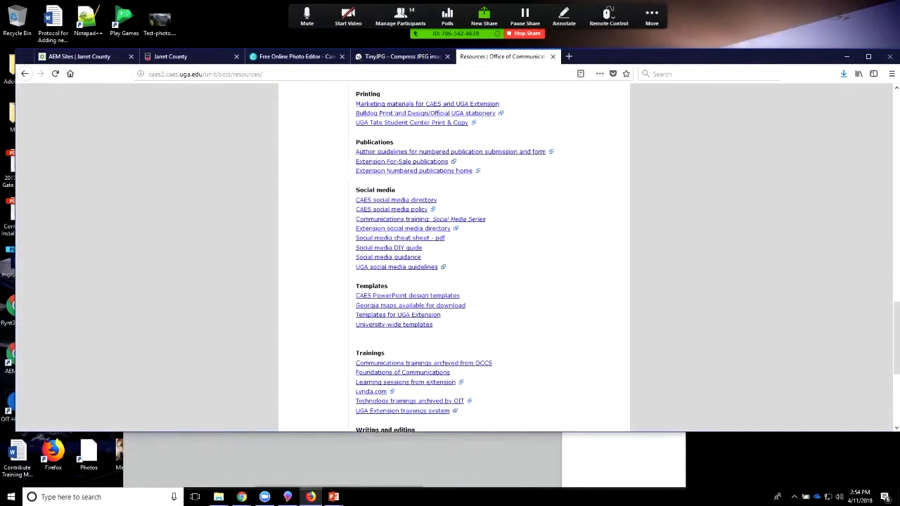
scroll(454, 257, down, 2)
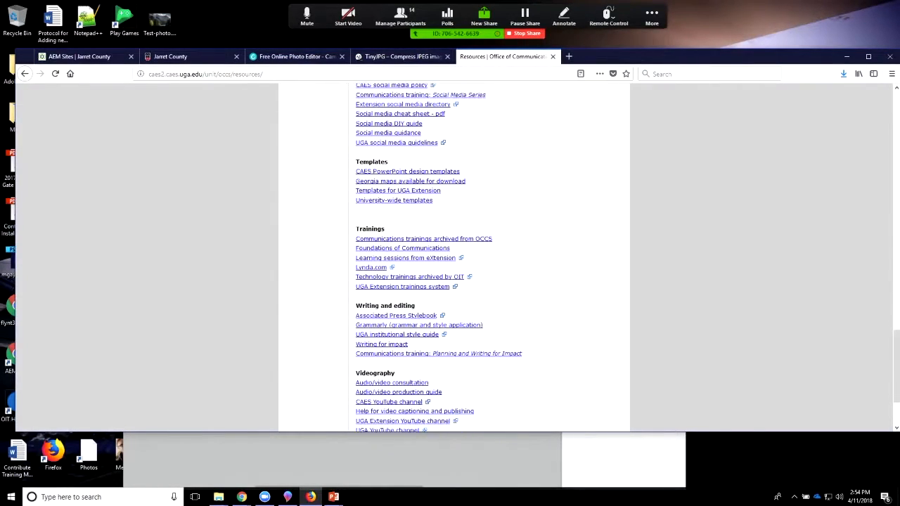
scroll(453, 257, up, 4)
scroll(453, 256, up, 6)
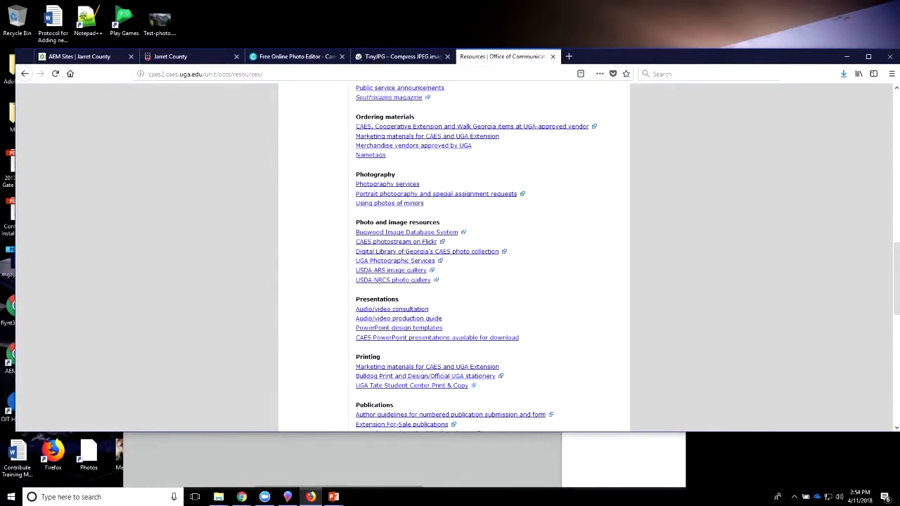
scroll(454, 257, up, 1)
click(389, 255)
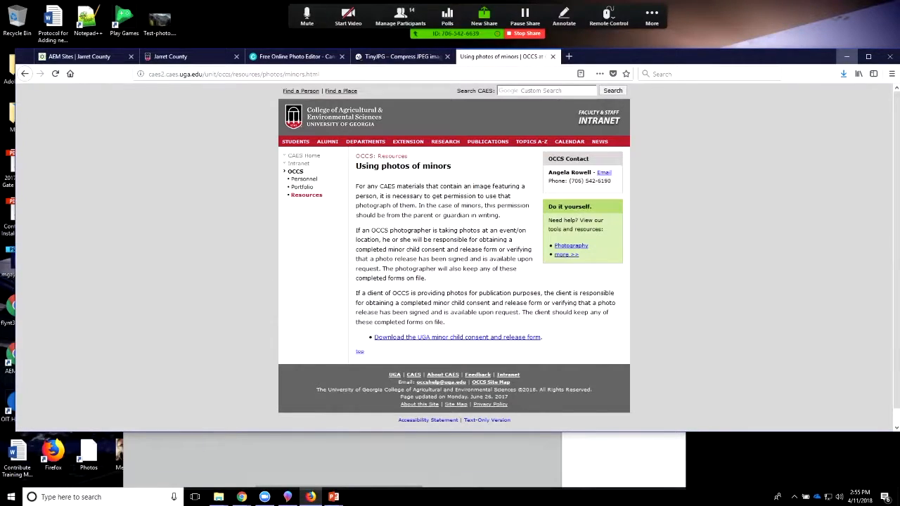
Step: Maximize the browser window and open the Zoom meeting's chat
click(868, 56)
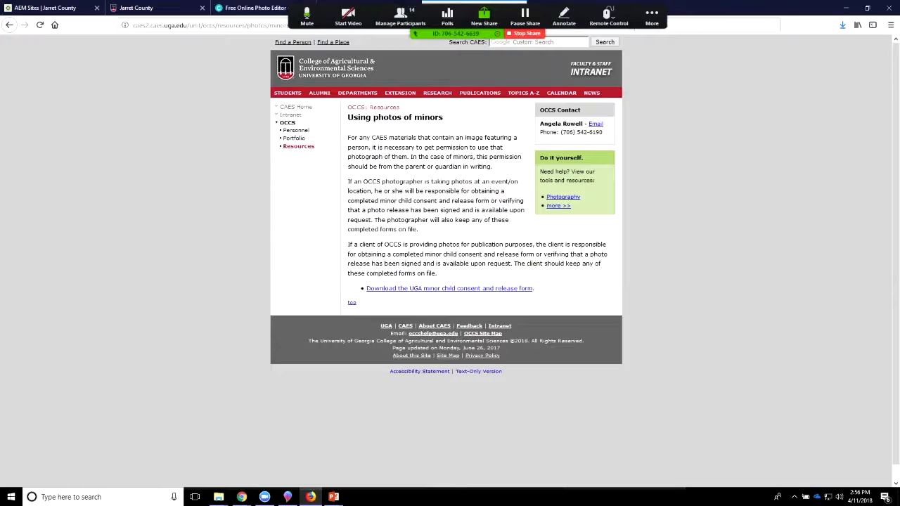
click(652, 16)
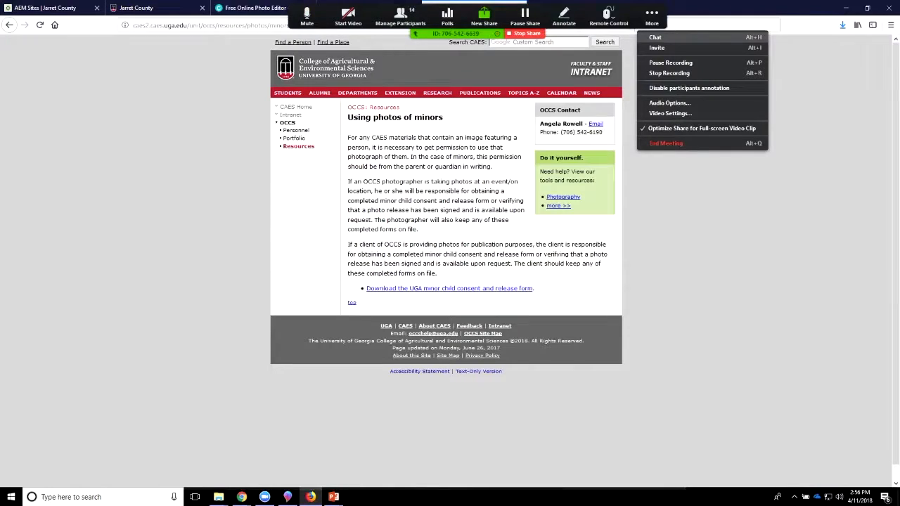
click(655, 37)
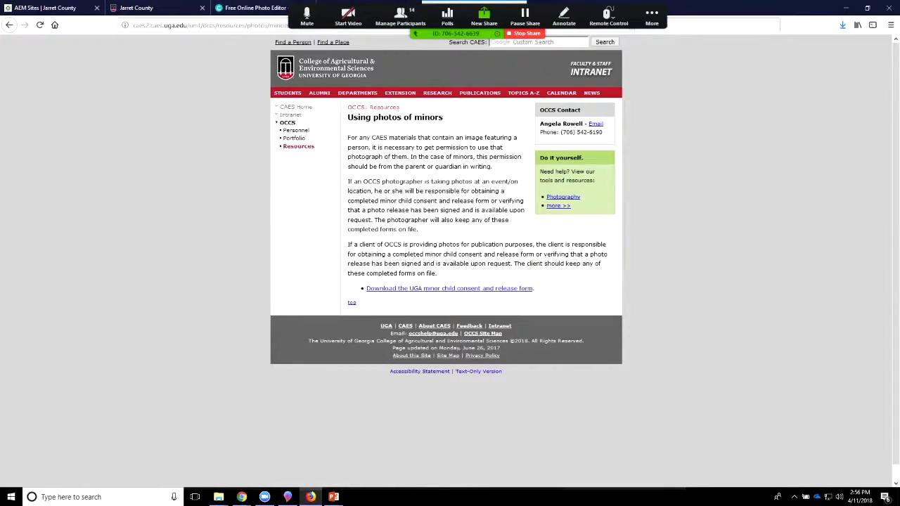